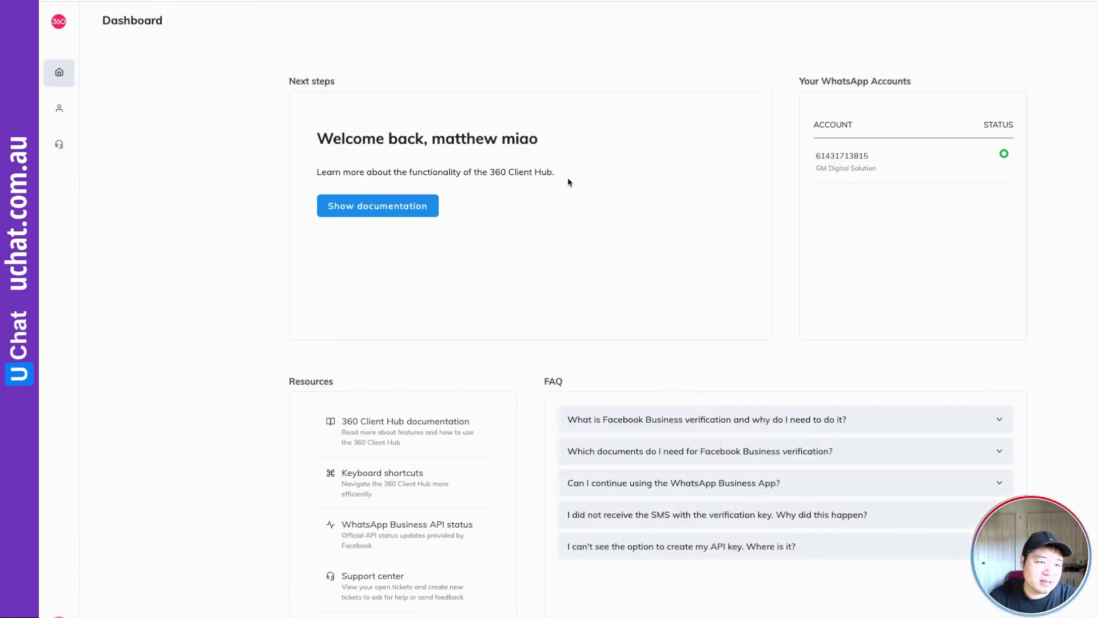
Open the message templates of the live WhatsApp account and start a new template
{"action": "mouse_move", "coordinate": [77, 115]}
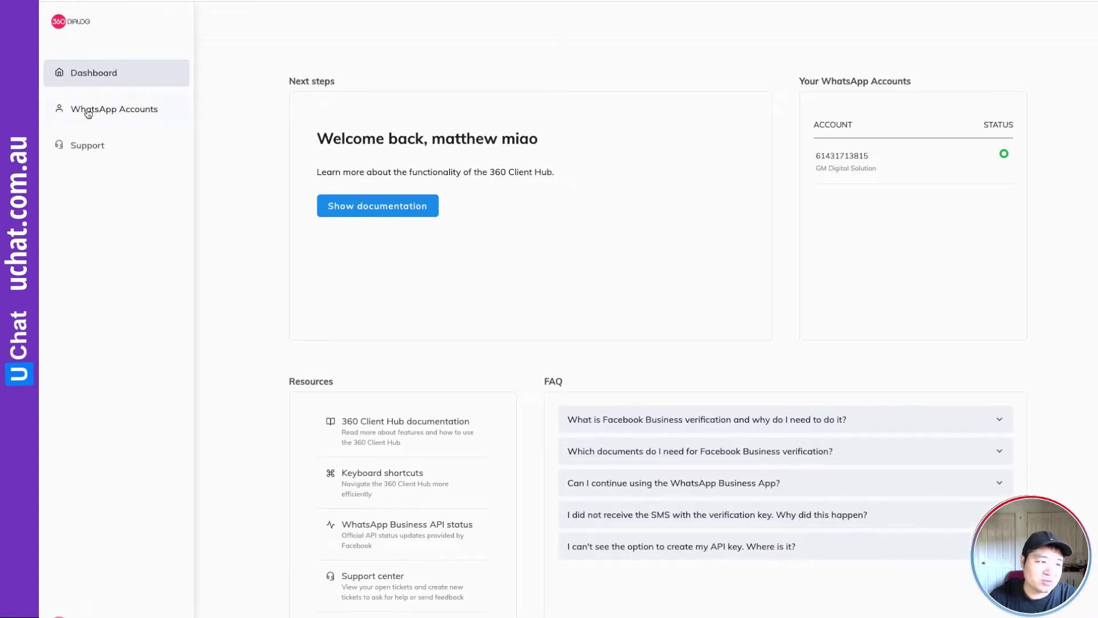
{"action": "left_click", "coordinate": [90, 110]}
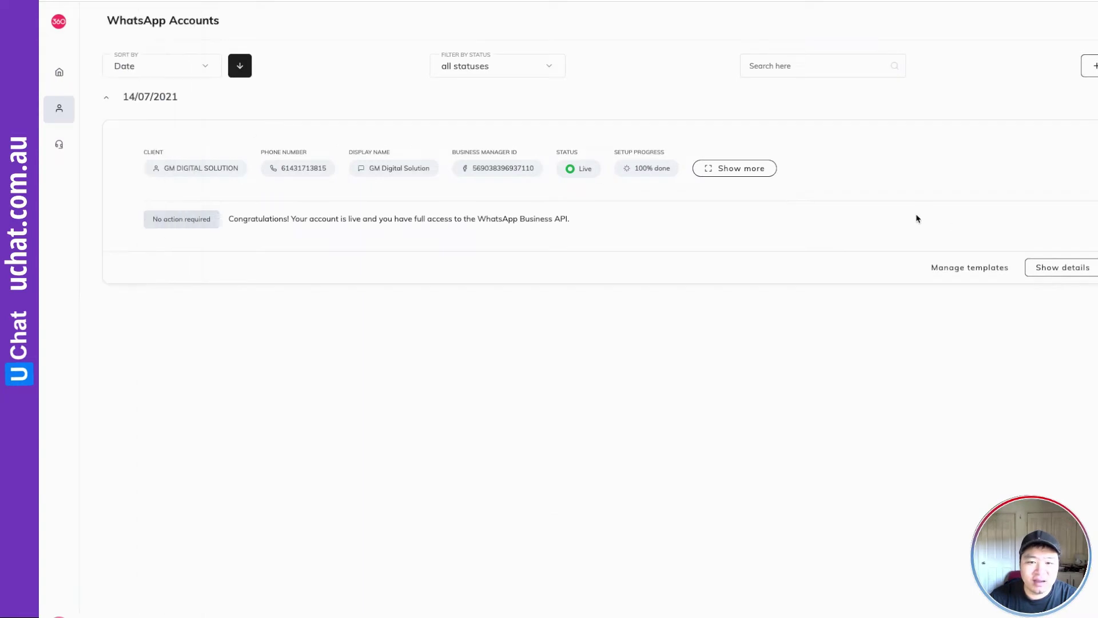
{"action": "left_click", "coordinate": [1060, 269]}
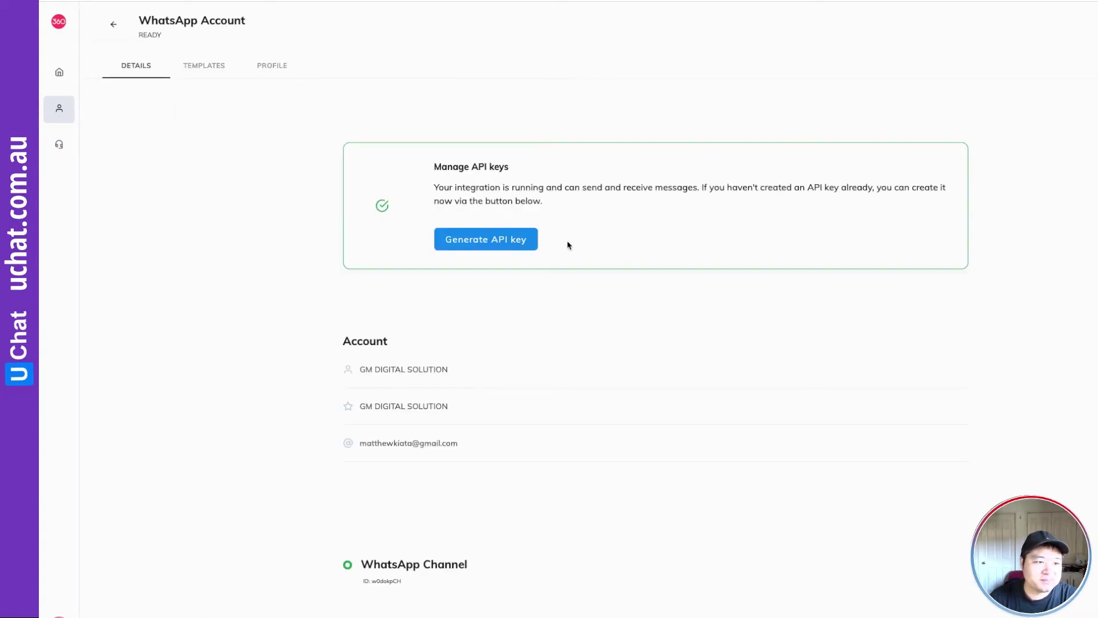
{"action": "left_click", "coordinate": [204, 69]}
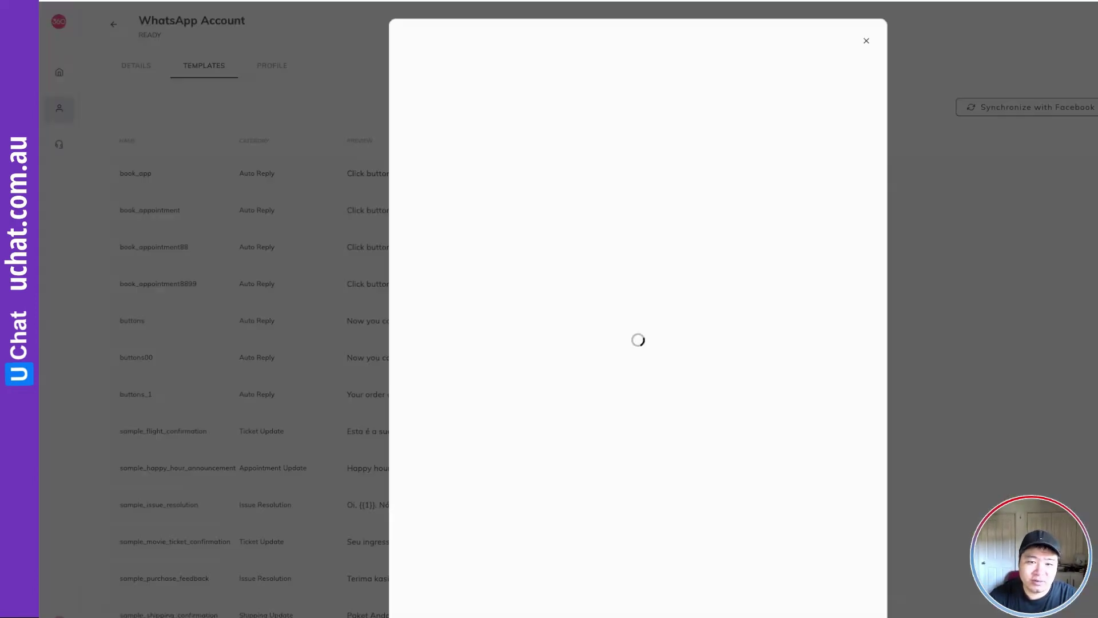
Name the new template order_confirmation_live_demo, using the suggested lowercase form with underscores
{"action": "left_click", "coordinate": [457, 102]}
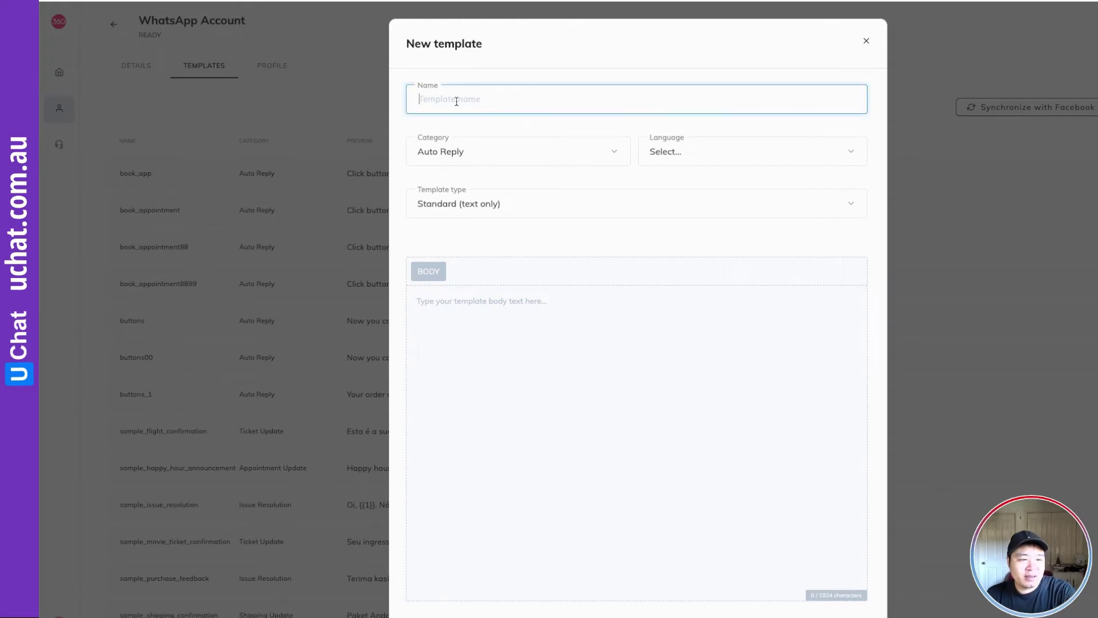
{"action": "type", "text": "Or"}
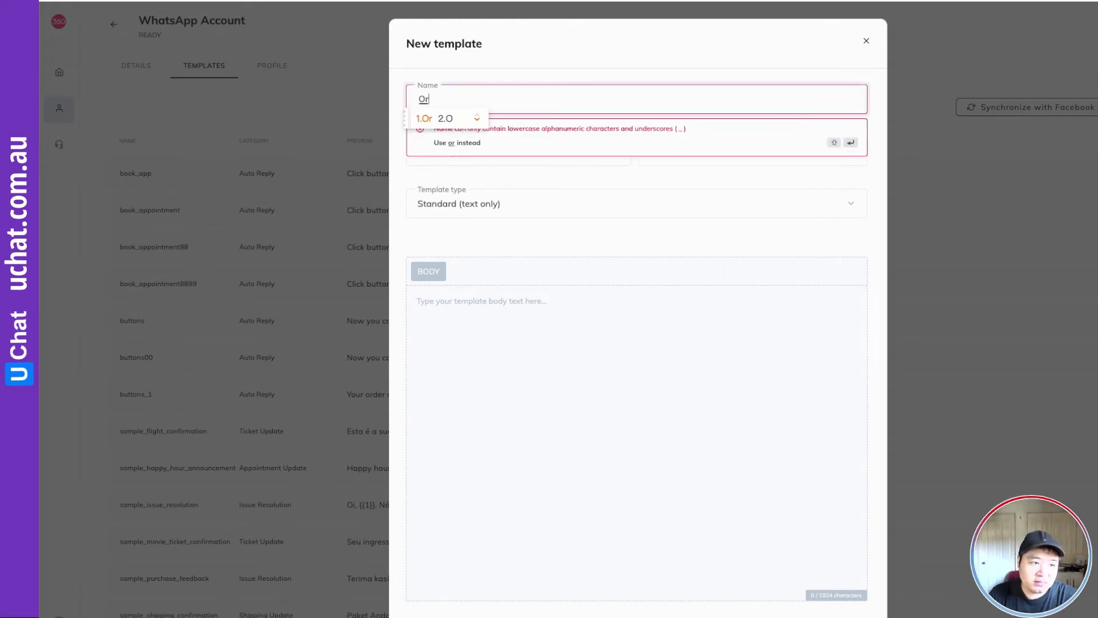
{"action": "type", "text": "der C"}
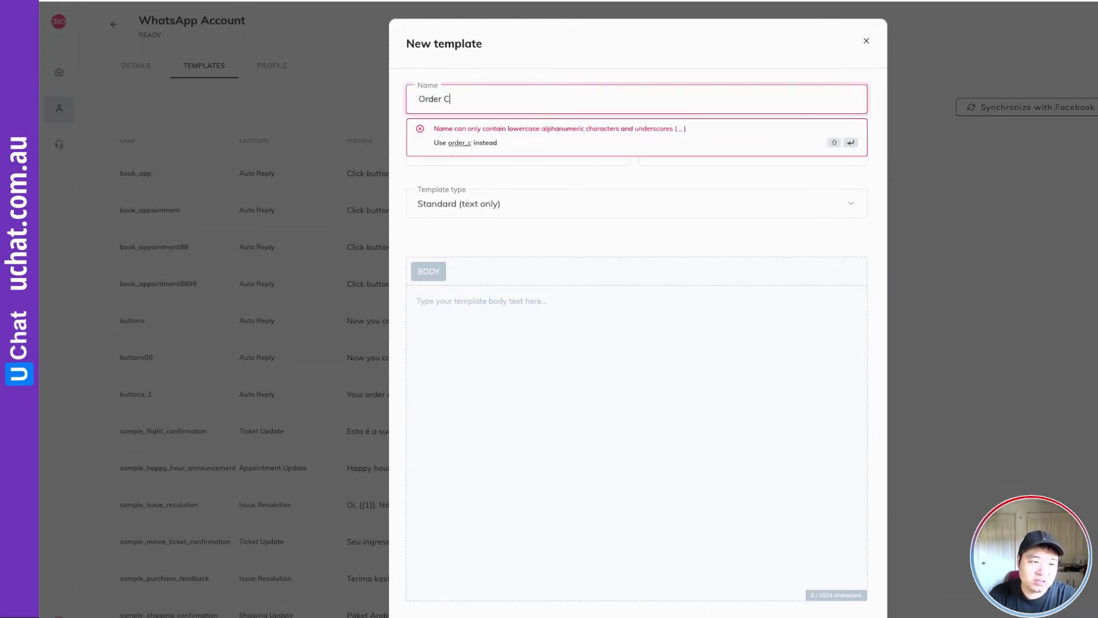
{"action": "type", "text": "onfirmation"}
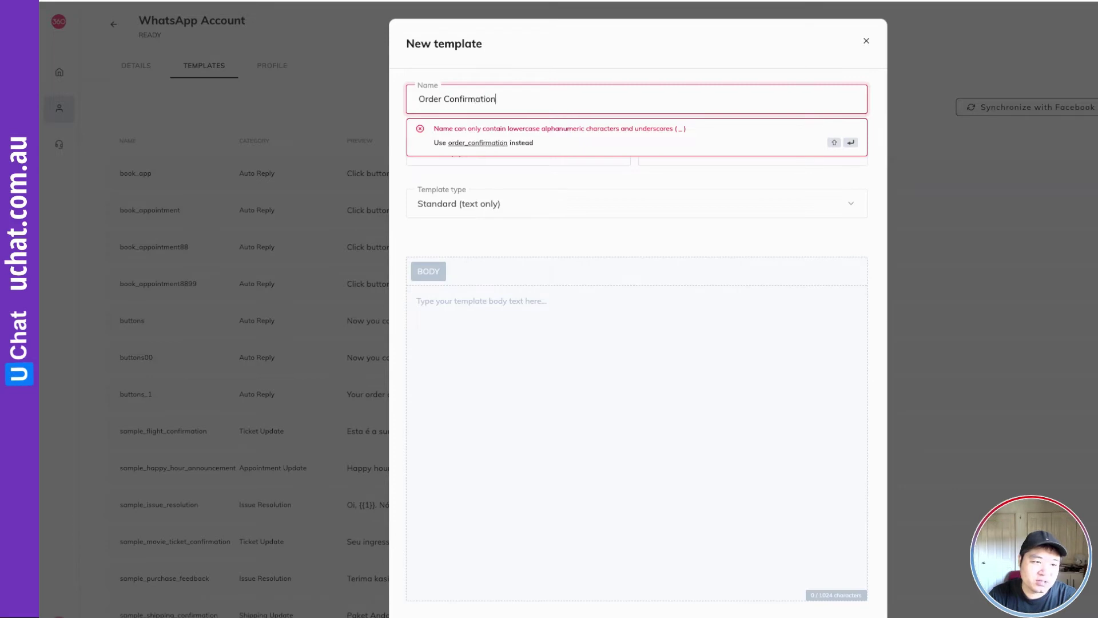
{"action": "key", "text": "BackSpace"}
{"action": "key", "text": "BackSpace"}
{"action": "key", "text": "BackSpace"}
{"action": "key", "text": "BackSpace"}
{"action": "key", "text": "BackSpace"}
{"action": "key", "text": "BackSpace"}
{"action": "key", "text": "BackSpace"}
{"action": "key", "text": "BackSpace"}
{"action": "key", "text": "BackSpace"}
{"action": "key", "text": "BackSpace"}
{"action": "key", "text": "BackSpace"}
{"action": "key", "text": "BackSpace"}
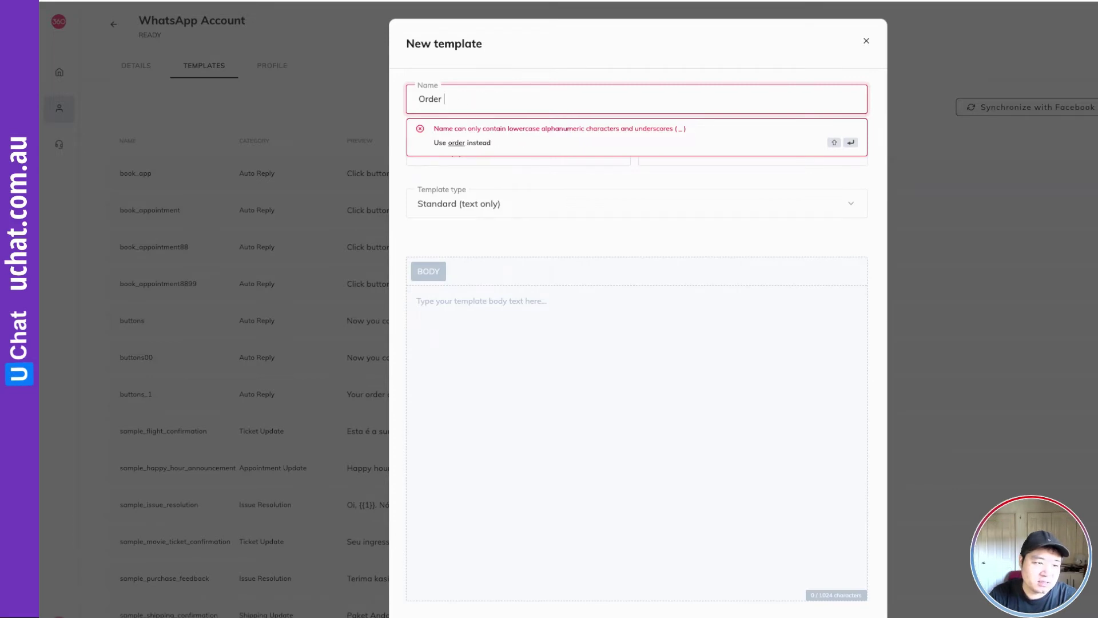
{"action": "type", "text": "confirm"}
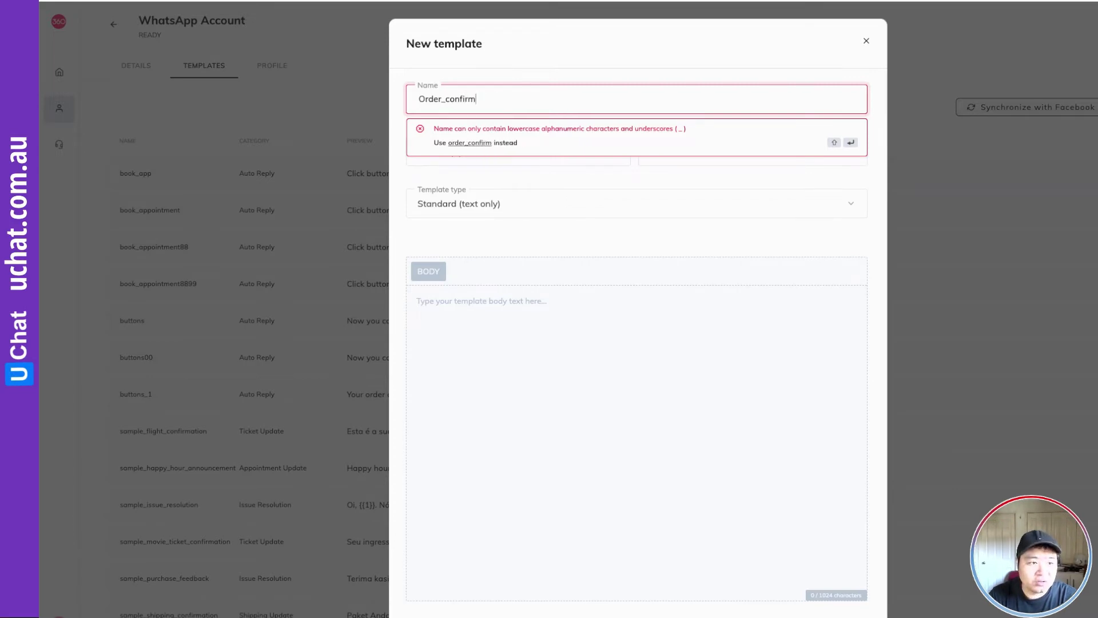
{"action": "type", "text": "ation_"}
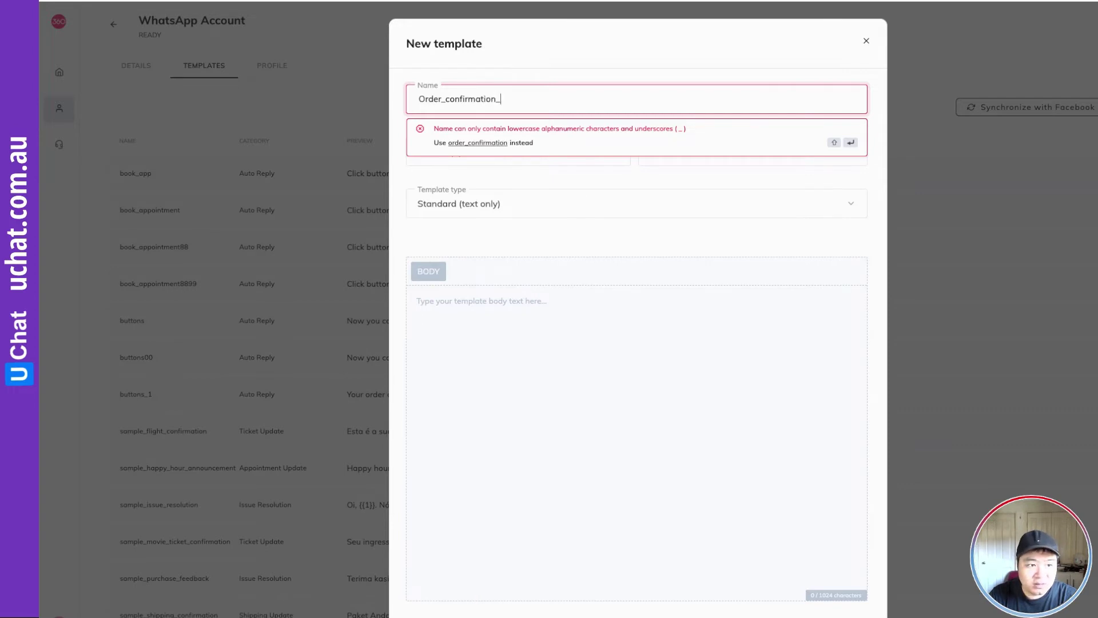
{"action": "type", "text": "live"}
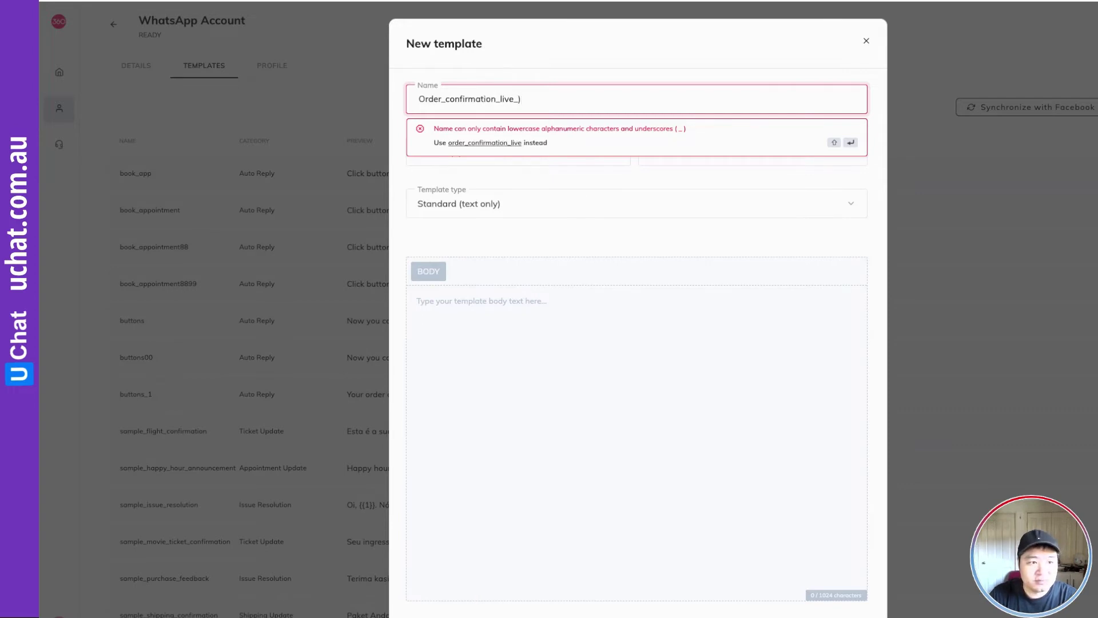
{"action": "type", "text": "_demo"}
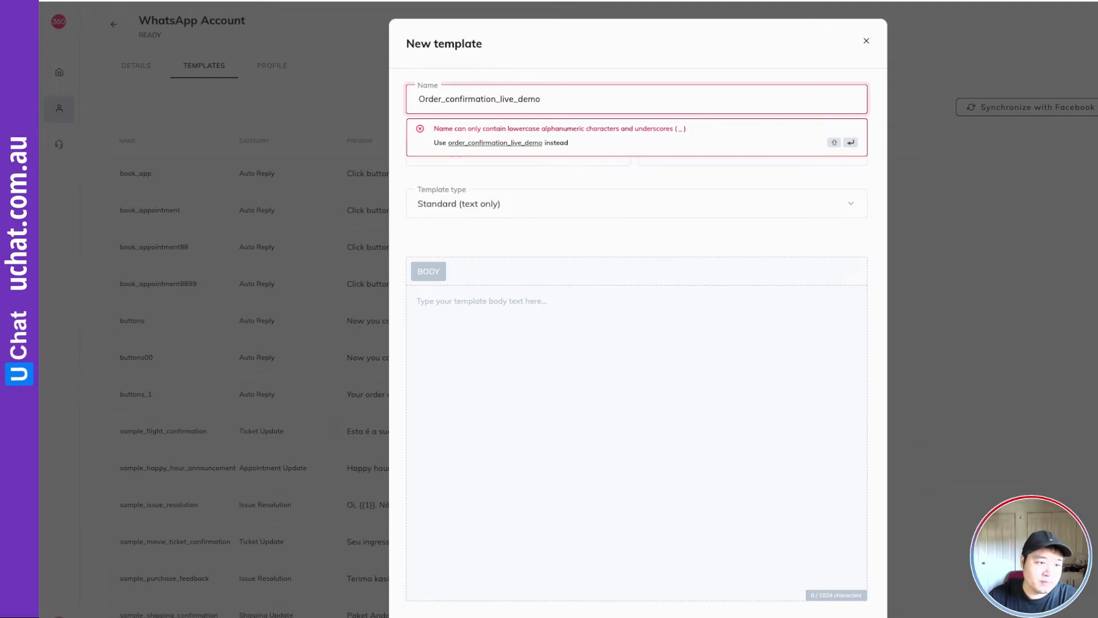
{"action": "left_click", "coordinate": [525, 143]}
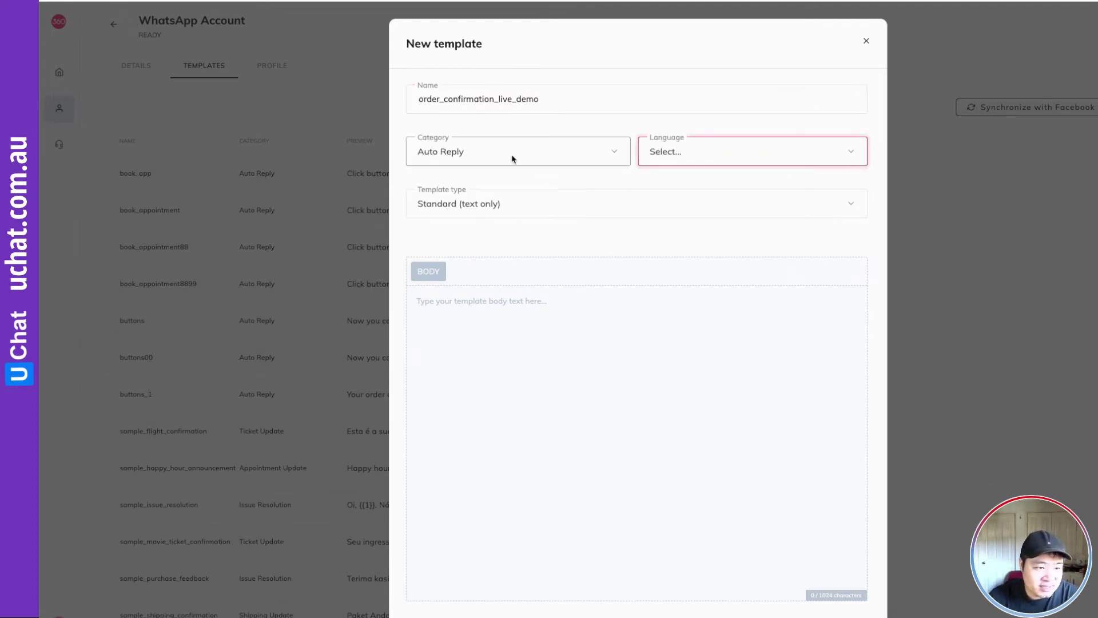
Review the available template categories and choose Auto Reply
{"action": "left_click", "coordinate": [613, 153]}
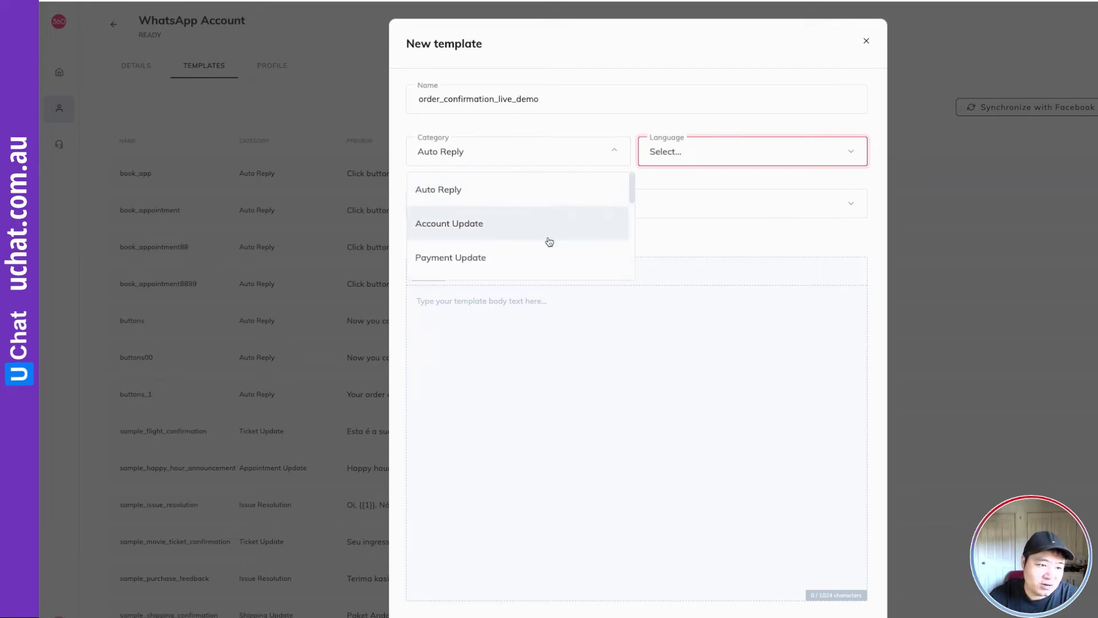
{"action": "scroll", "coordinate": [550, 240], "scroll_direction": "down", "scroll_amount": 5}
{"action": "scroll", "coordinate": [550, 242], "scroll_direction": "down", "scroll_amount": 2}
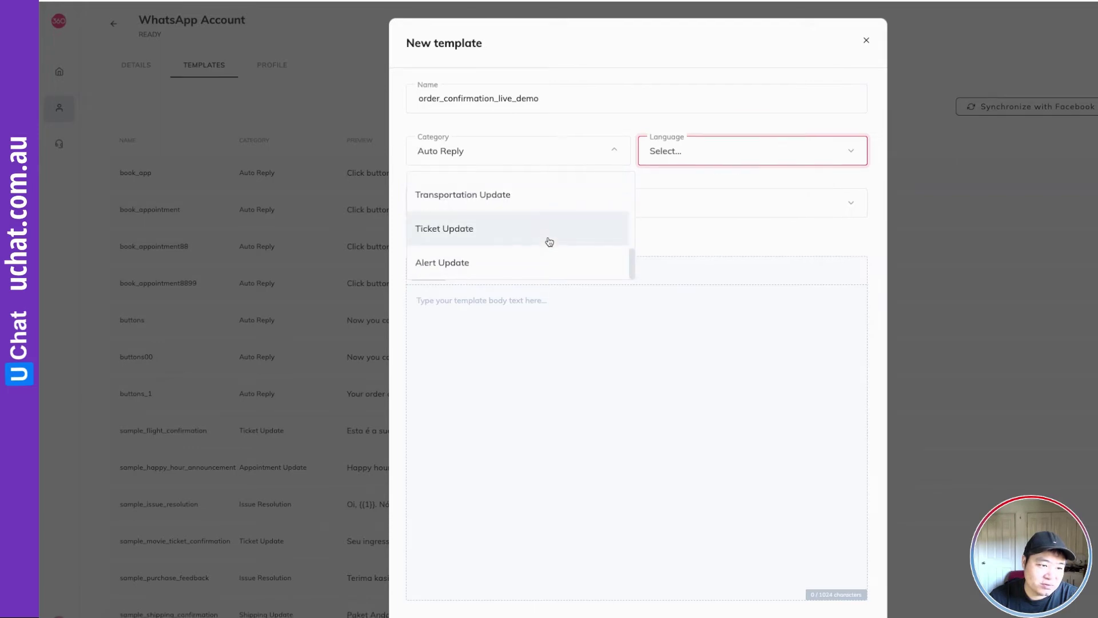
{"action": "scroll", "coordinate": [550, 242], "scroll_direction": "up", "scroll_amount": 6}
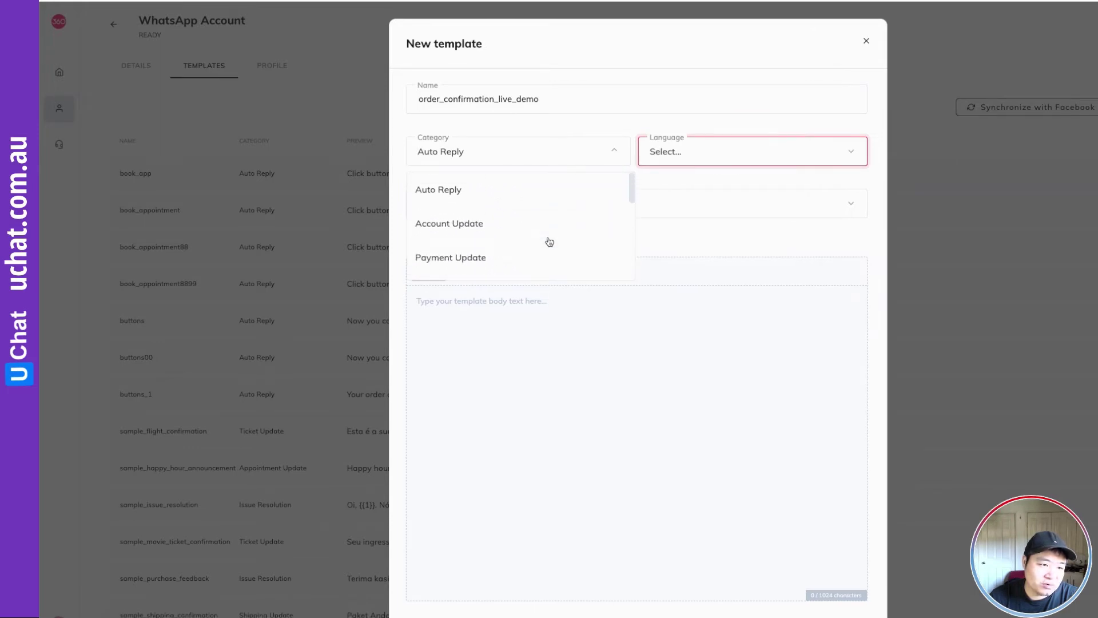
{"action": "left_click", "coordinate": [465, 193]}
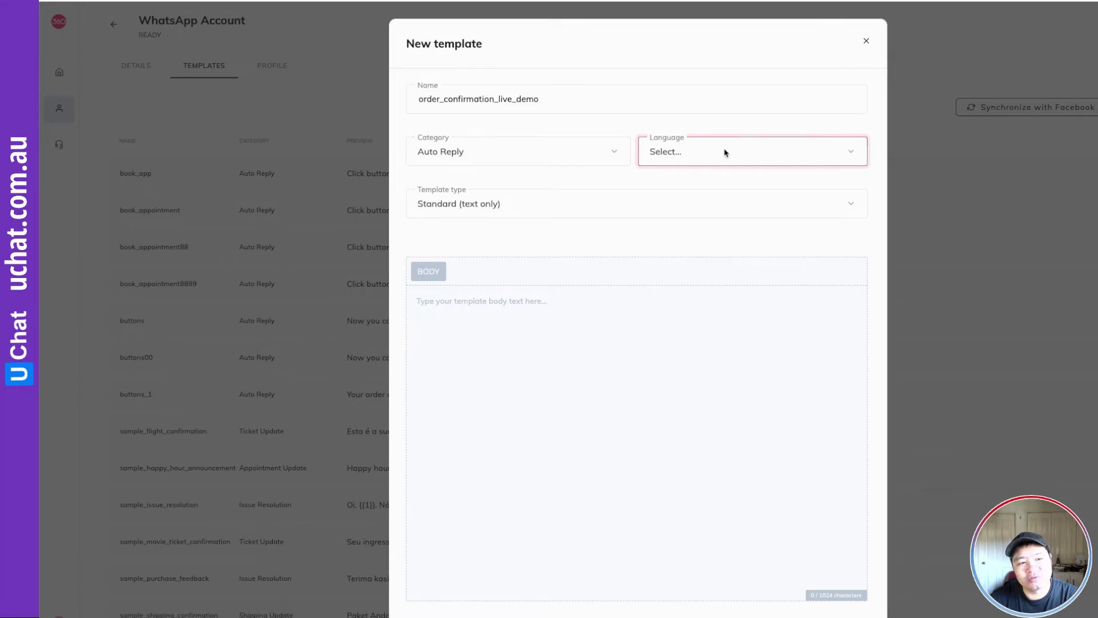
Set the template's language to English (en) and its type to Media & Interactive
{"action": "left_click", "coordinate": [693, 152]}
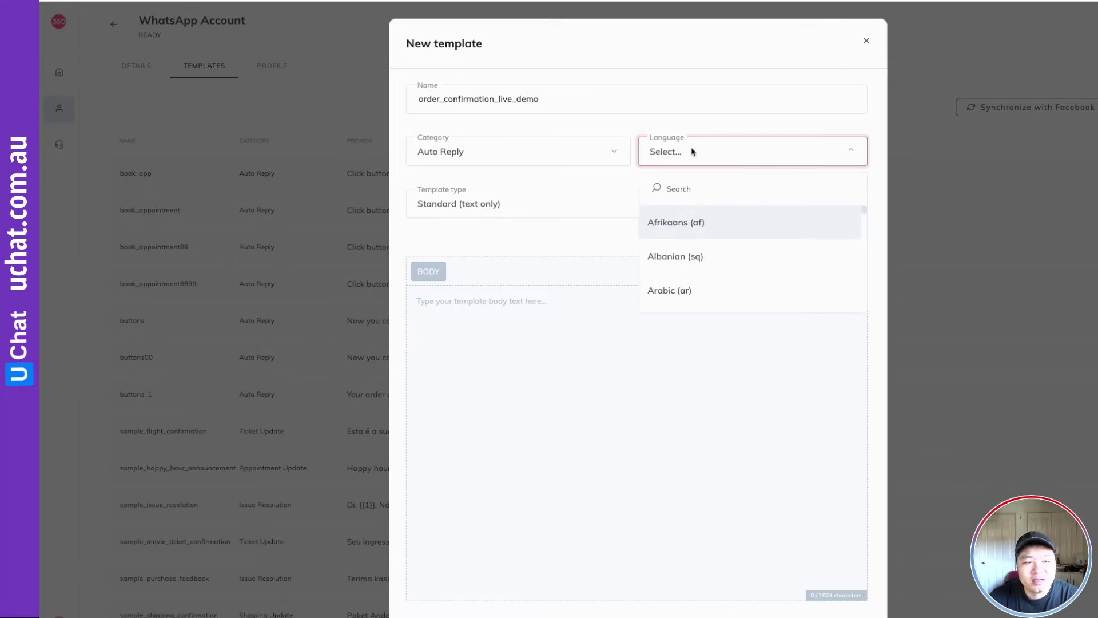
{"action": "left_click", "coordinate": [687, 188]}
{"action": "type", "text": "english"}
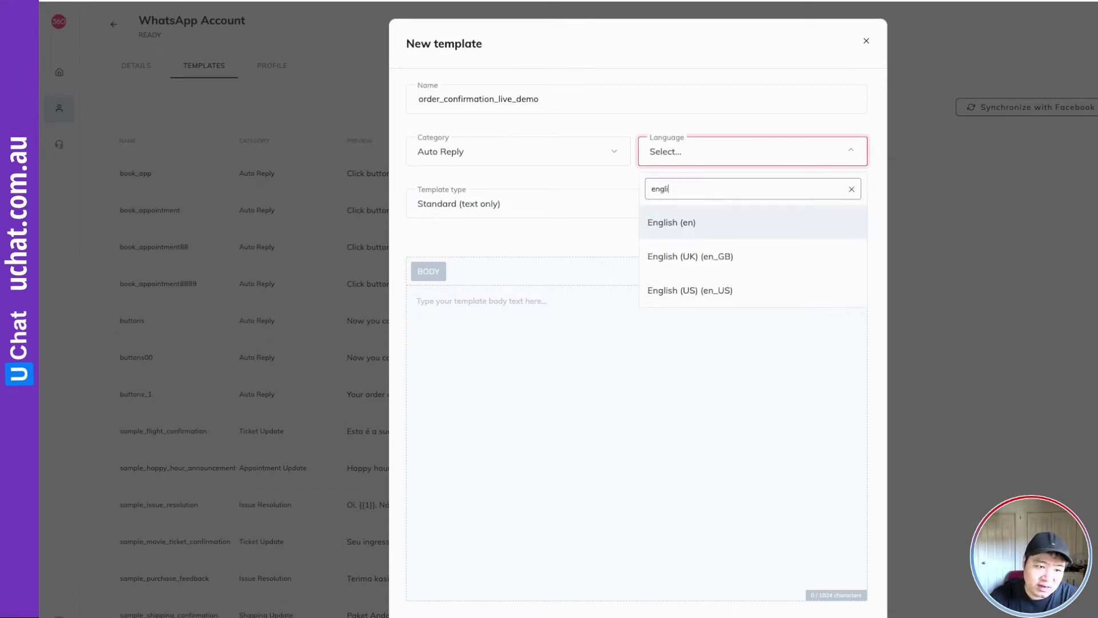
{"action": "left_click", "coordinate": [683, 223]}
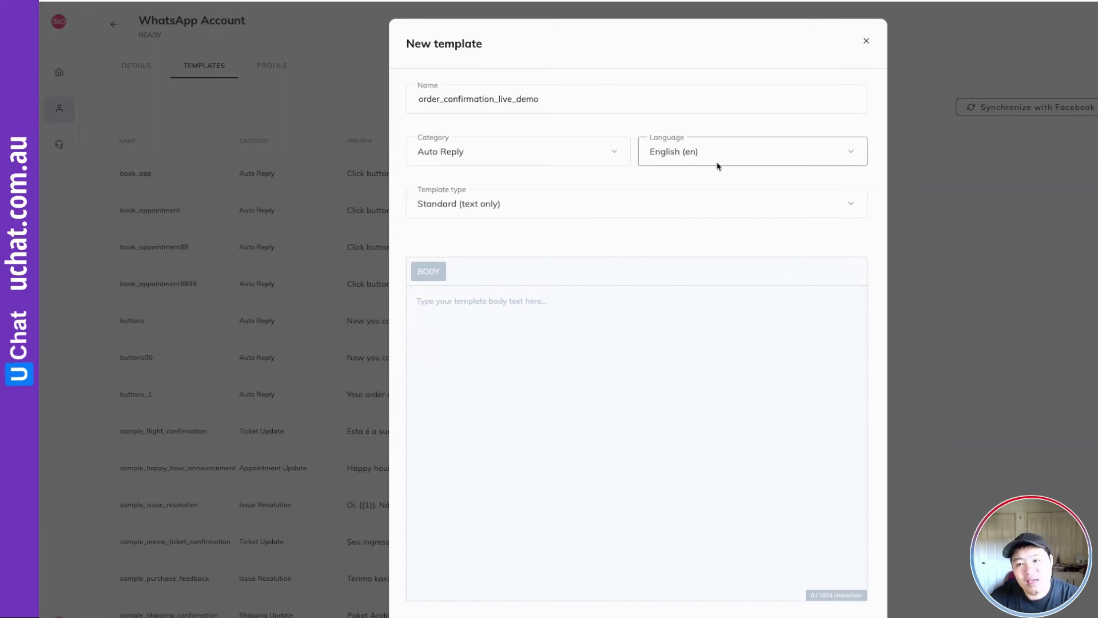
{"action": "left_click", "coordinate": [488, 204]}
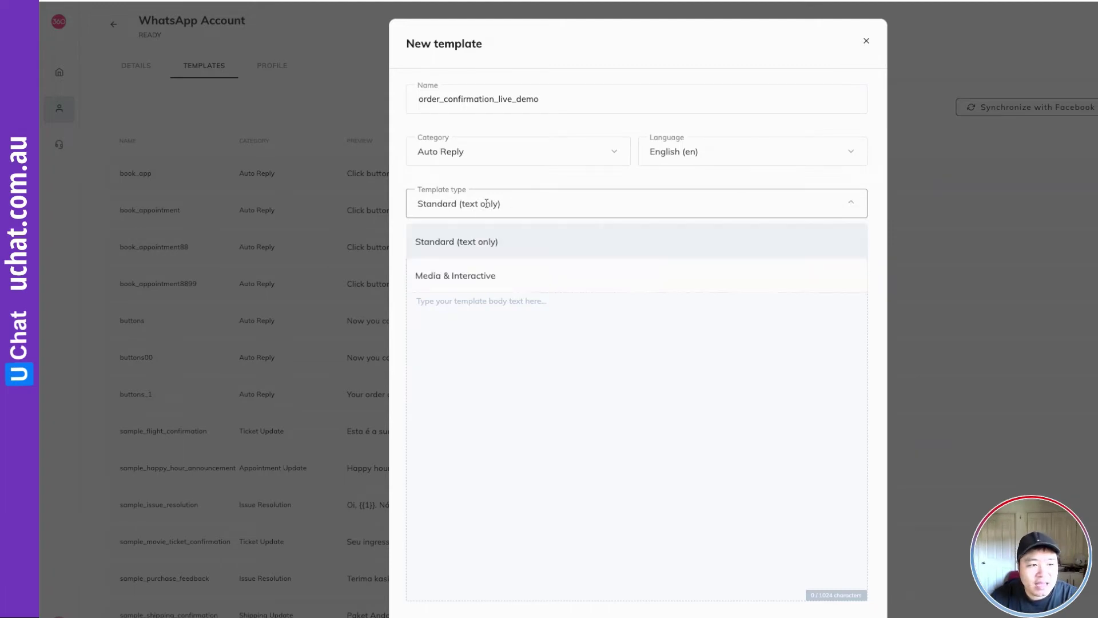
{"action": "left_click", "coordinate": [466, 277]}
Enter the header text "Thanks you for your order. {{1}}", ending with one variable placeholder
{"action": "scroll", "coordinate": [533, 298], "scroll_direction": "down", "scroll_amount": 1}
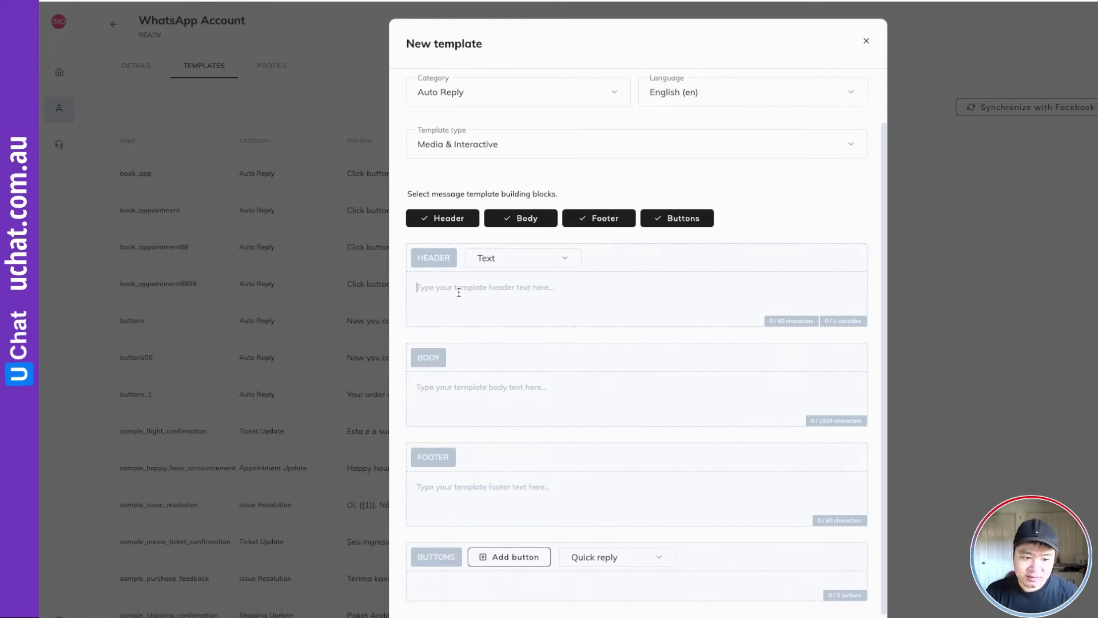
{"action": "type", "text": "Thanks "}
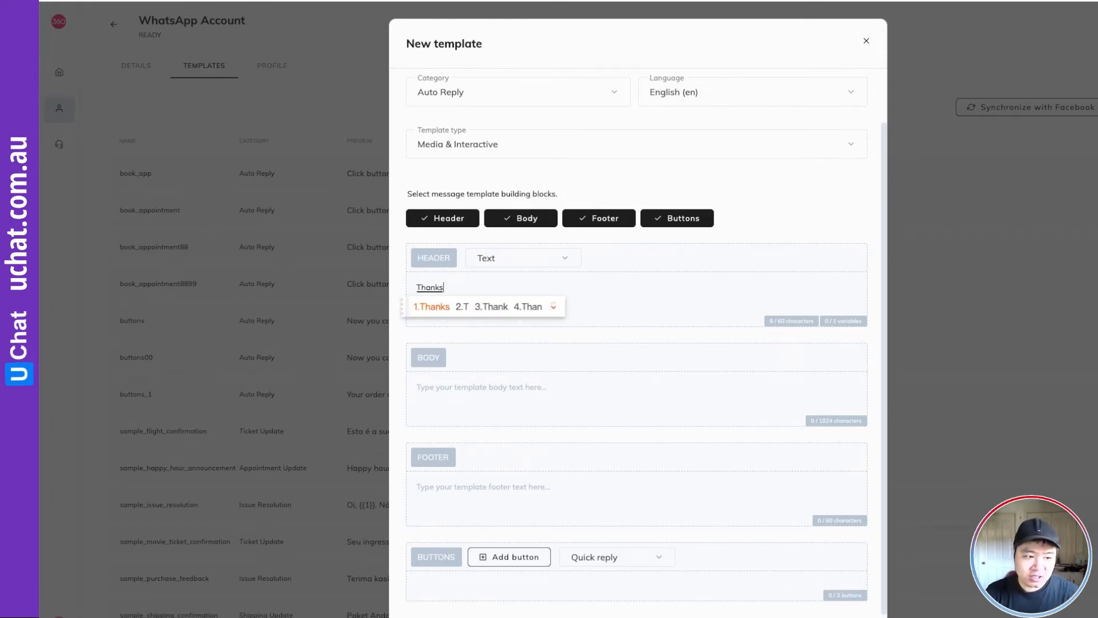
{"action": "type", "text": "you for "}
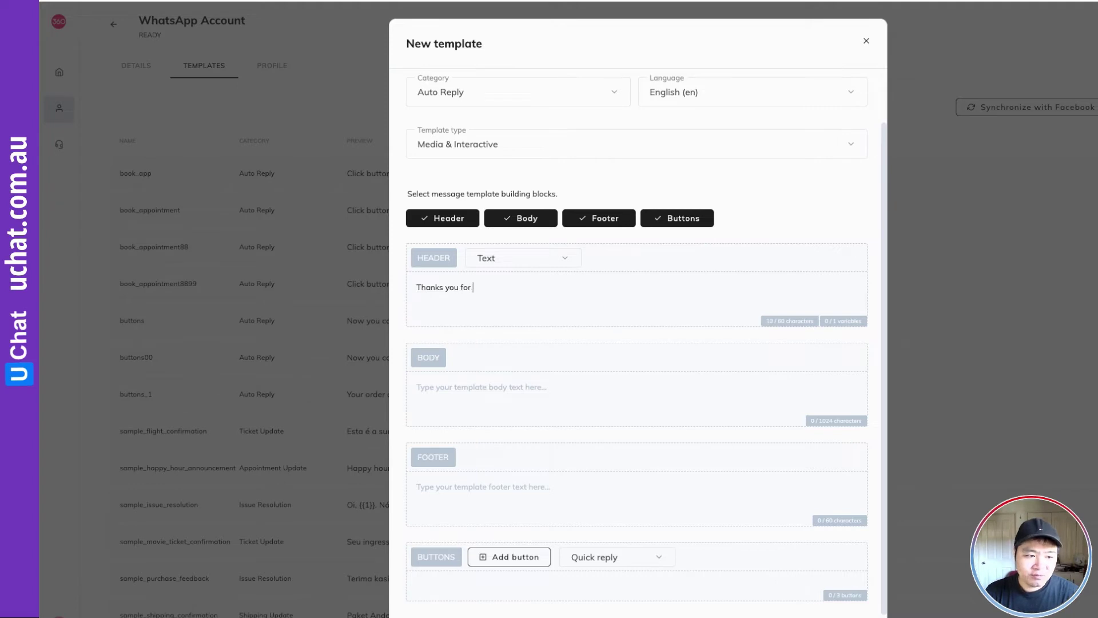
{"action": "type", "text": "your order."}
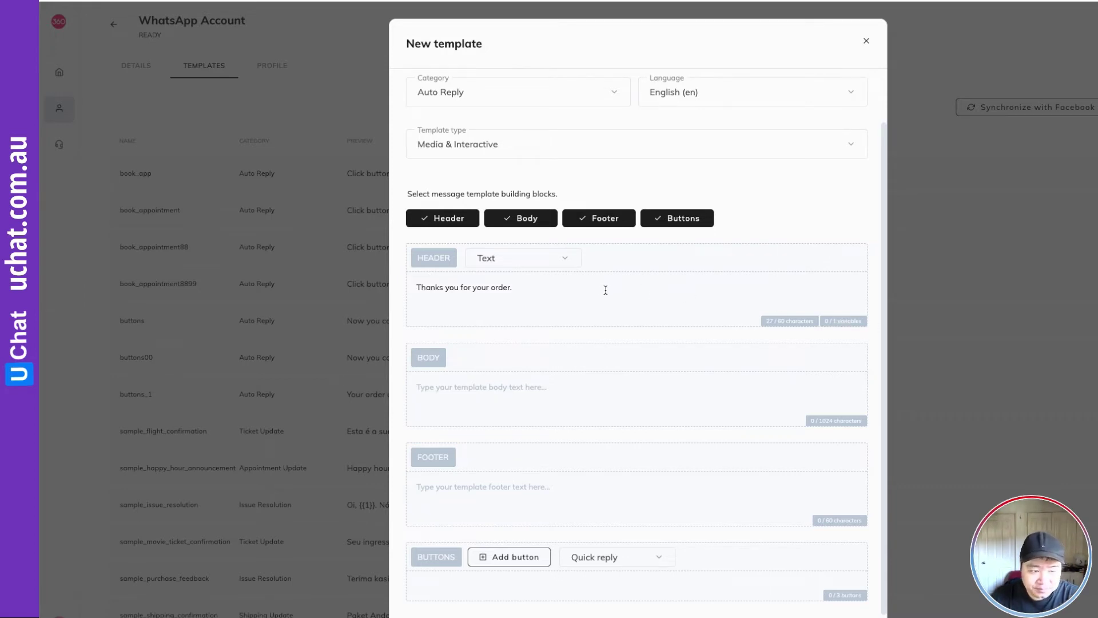
{"action": "type", "text": "{{"}
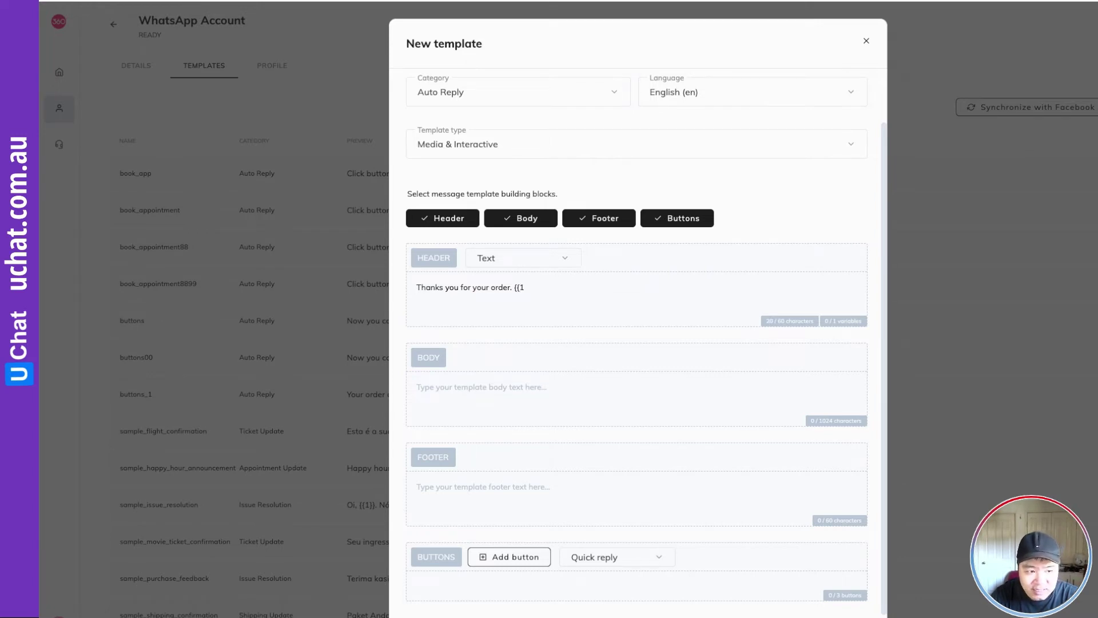
{"action": "type", "text": "1}}{"}
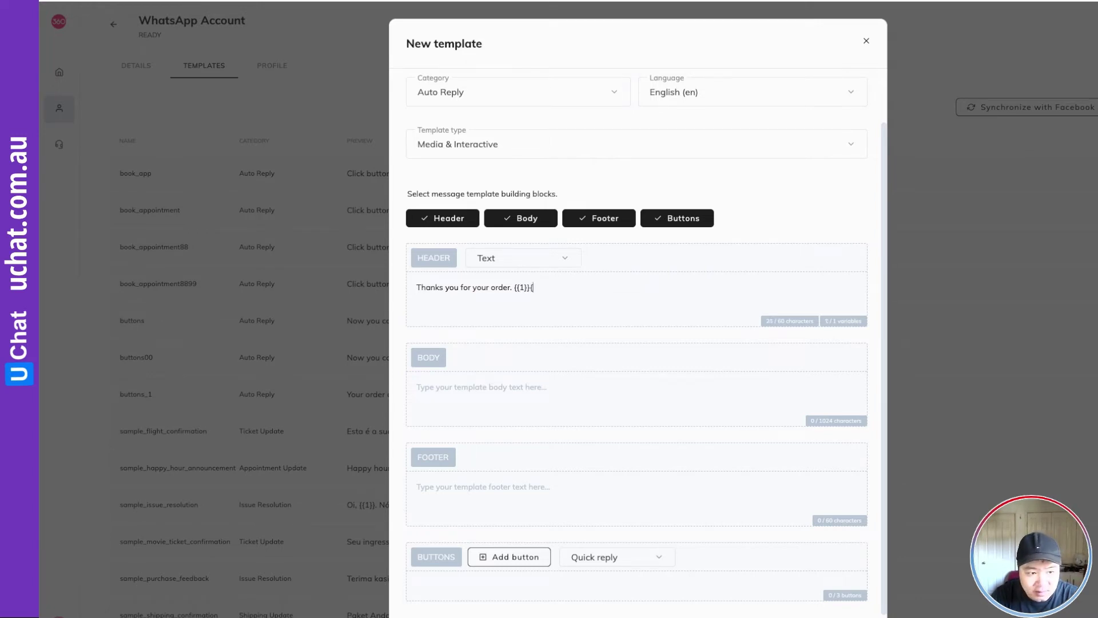
{"action": "key", "text": "BackSpace"}
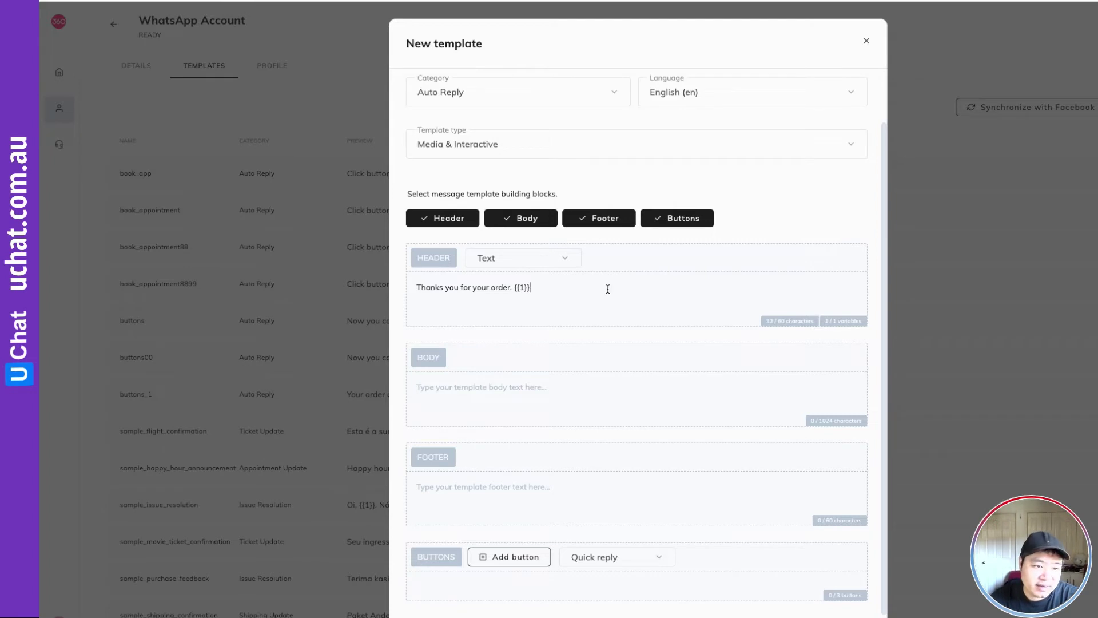
{"action": "left_click_drag", "start_coordinate": [513, 288], "coordinate": [530, 288]}
{"action": "left_click", "coordinate": [583, 294]}
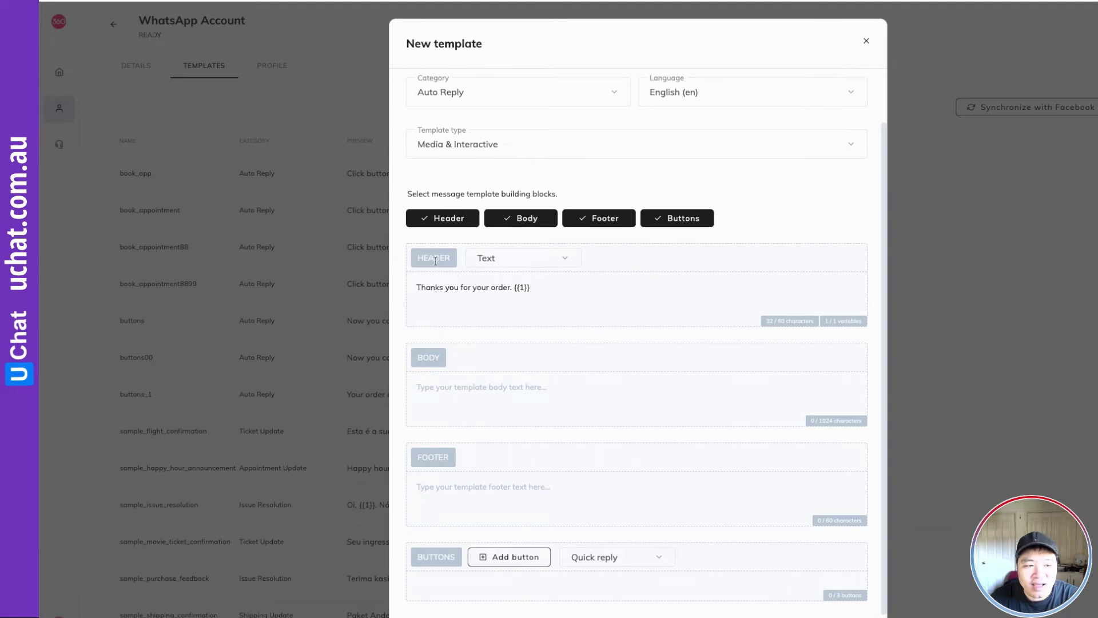
Enter the body text "Here is your order details, click the button below to find out."
{"action": "left_click", "coordinate": [462, 389]}
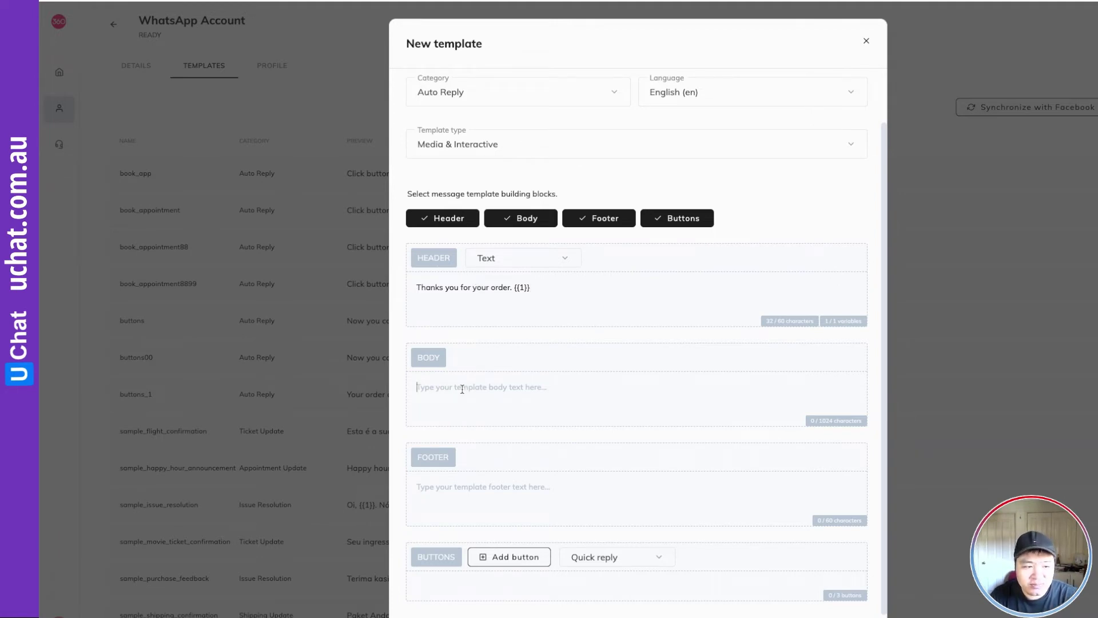
{"action": "type", "text": "Here is your o"}
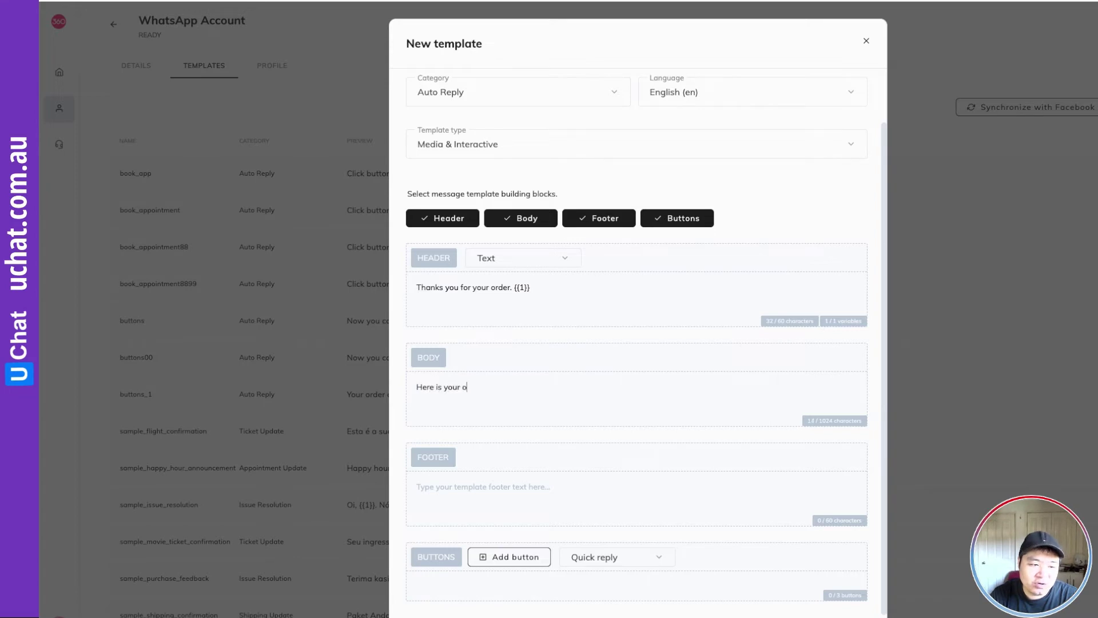
{"action": "type", "text": "rder d"}
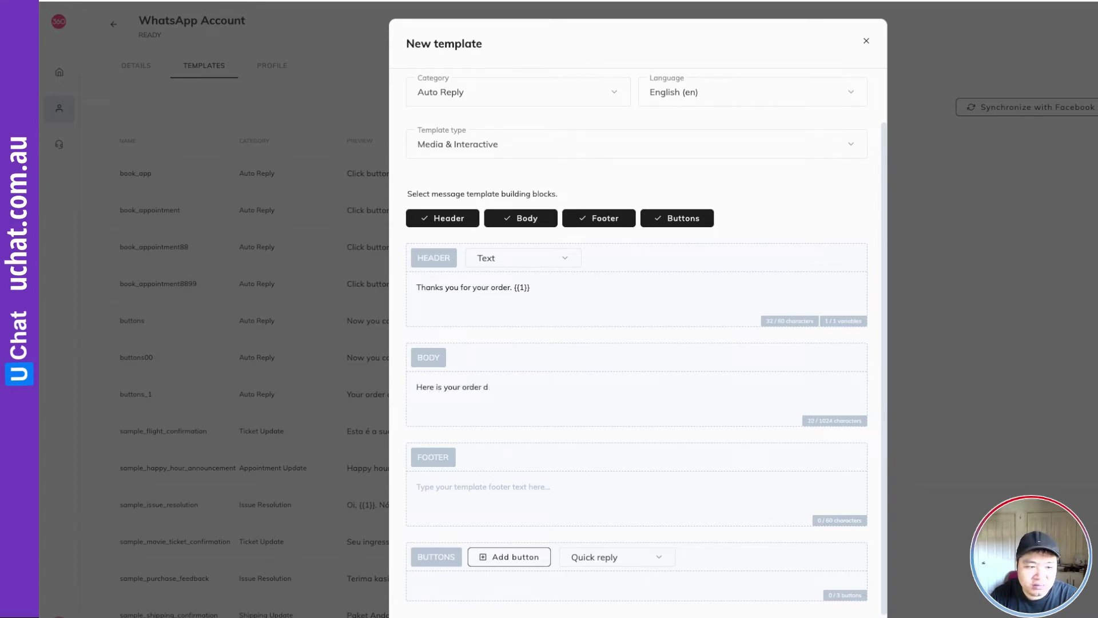
{"action": "type", "text": "tetails, "}
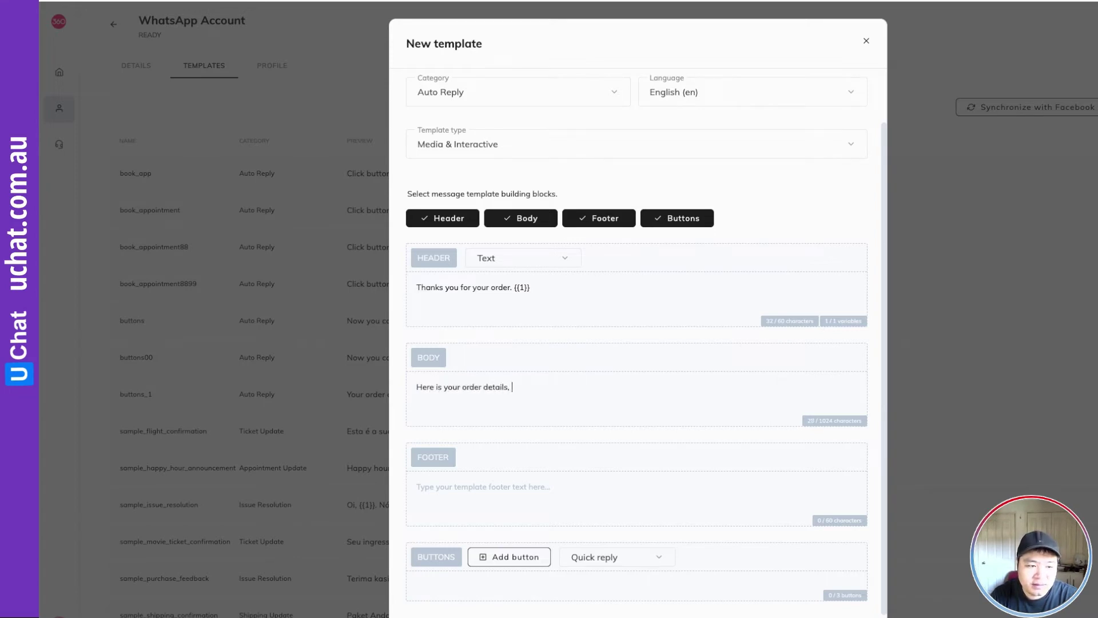
{"action": "type", "text": "click the button"}
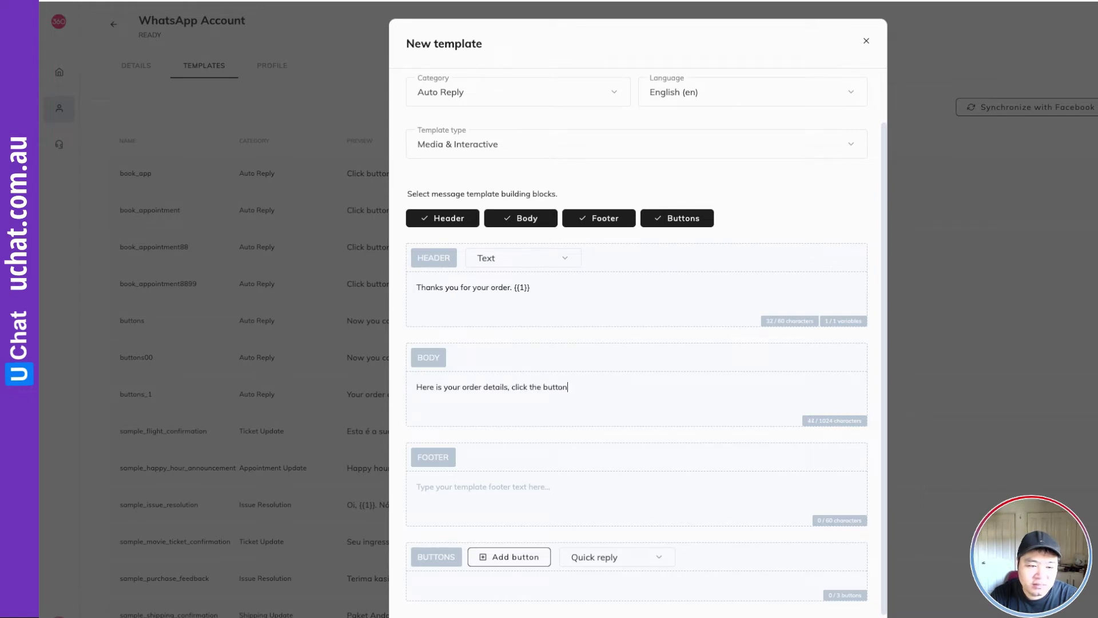
{"action": "type", "text": " belo"}
{"action": "key", "text": "BackSpace"}
{"action": "key", "text": "BackSpace"}
{"action": "type", "text": "lo"}
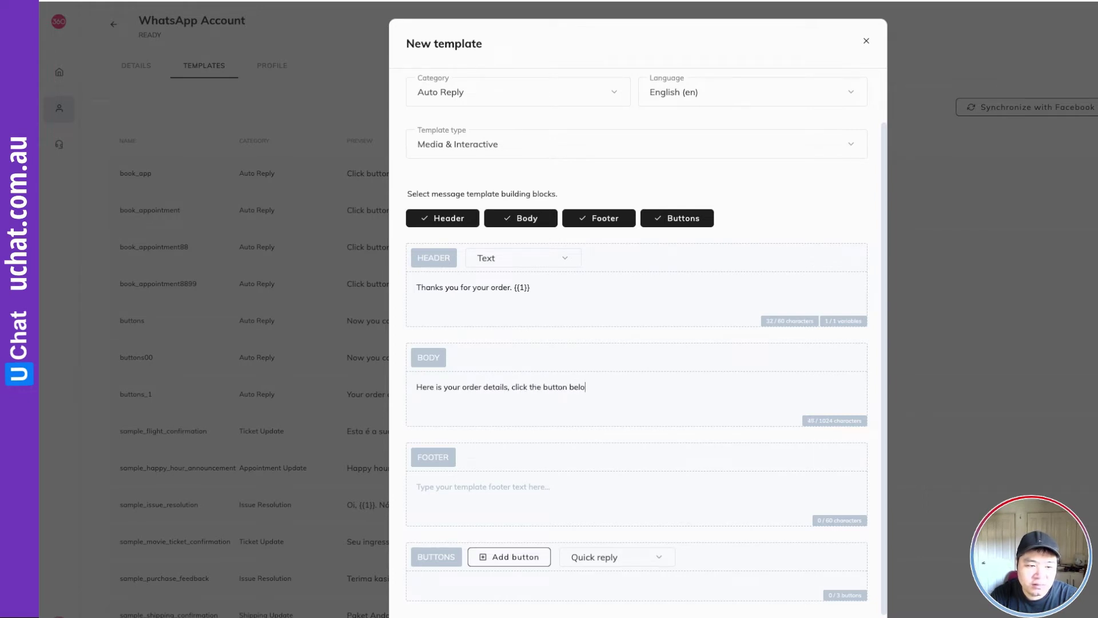
{"action": "type", "text": "w to find out."}
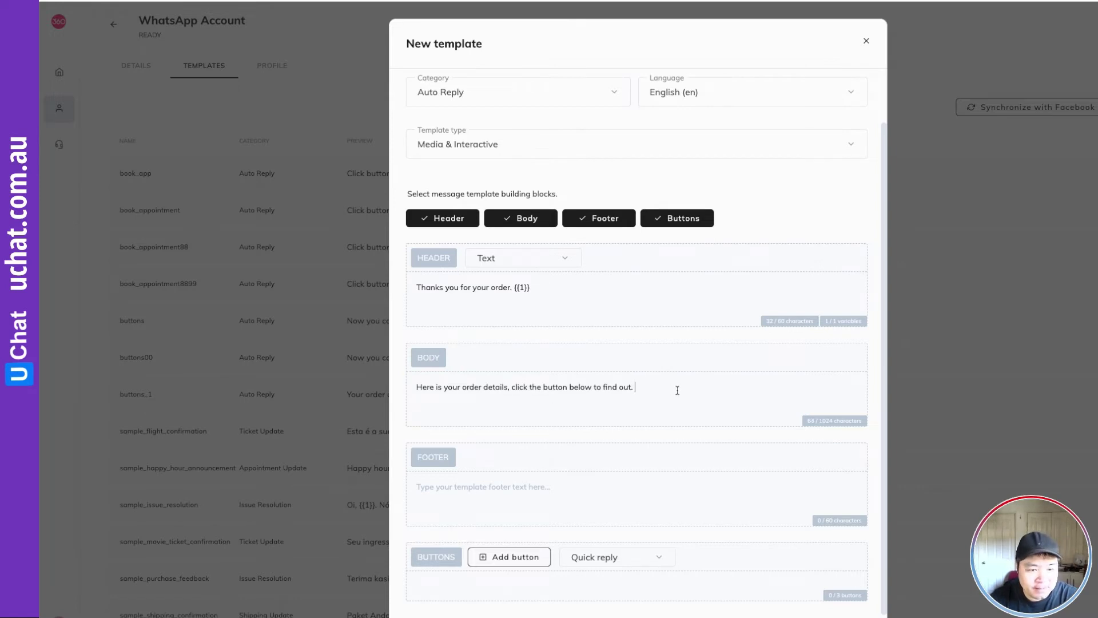
{"action": "type", "text": " {{"}
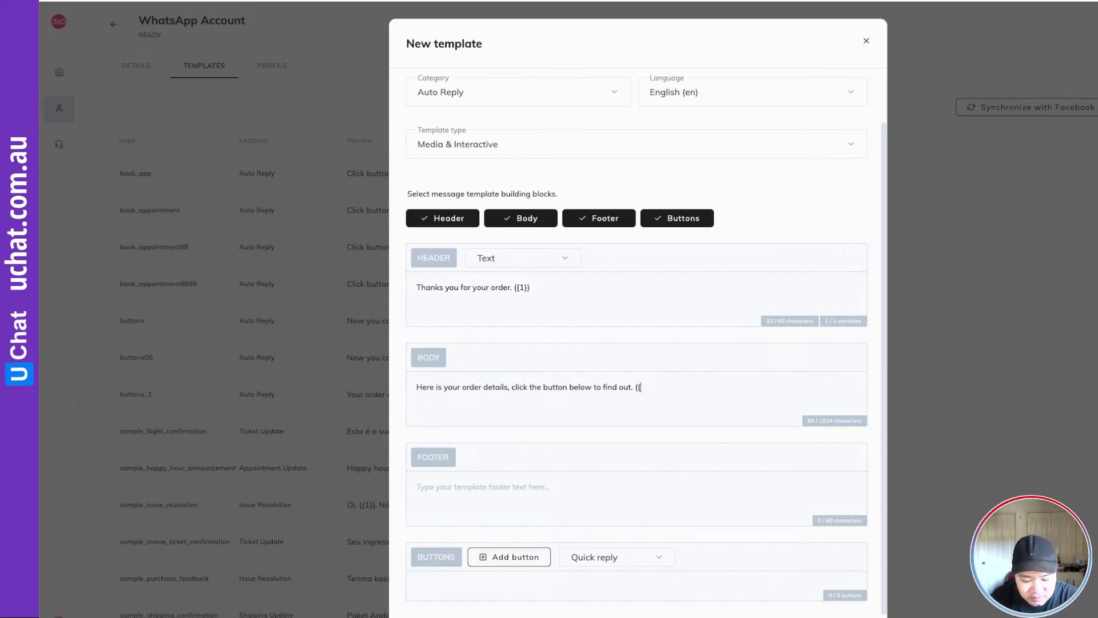
{"action": "type", "text": "2}}"}
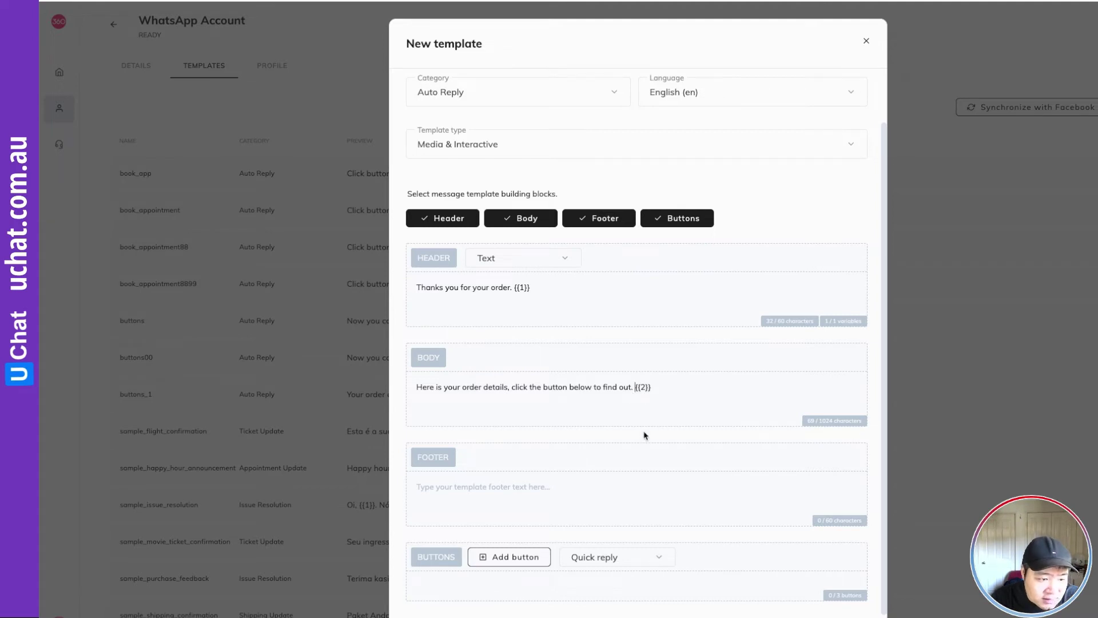
{"action": "left_click_drag", "start_coordinate": [635, 383], "coordinate": [679, 384]}
{"action": "key", "text": "BackSpace"}
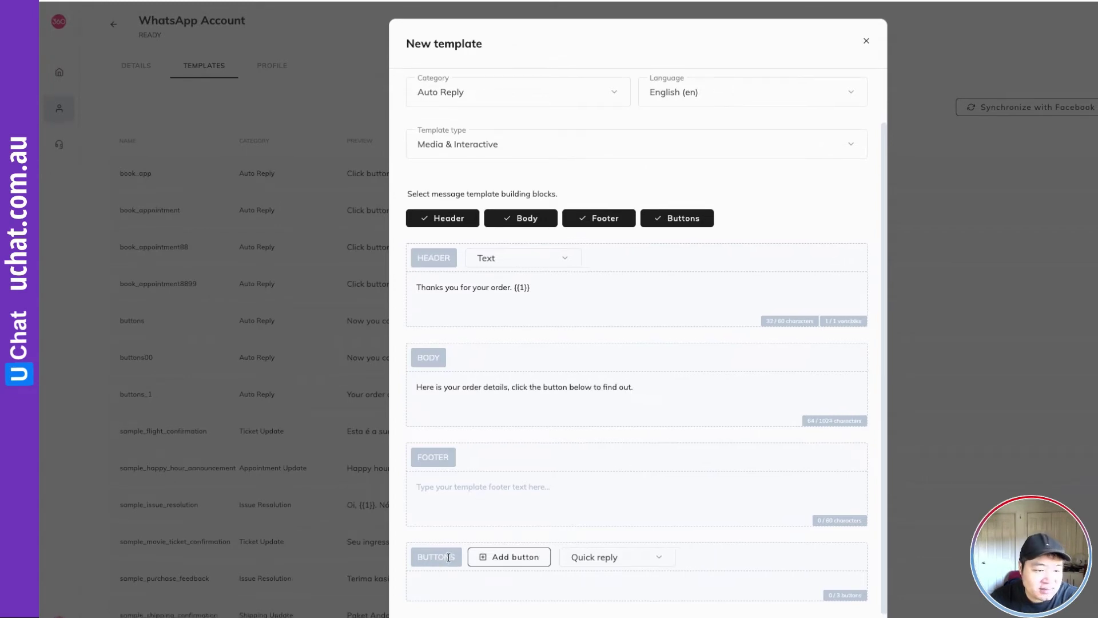
Set the template's buttons to Call to action and add one URL button
{"action": "left_click", "coordinate": [595, 559]}
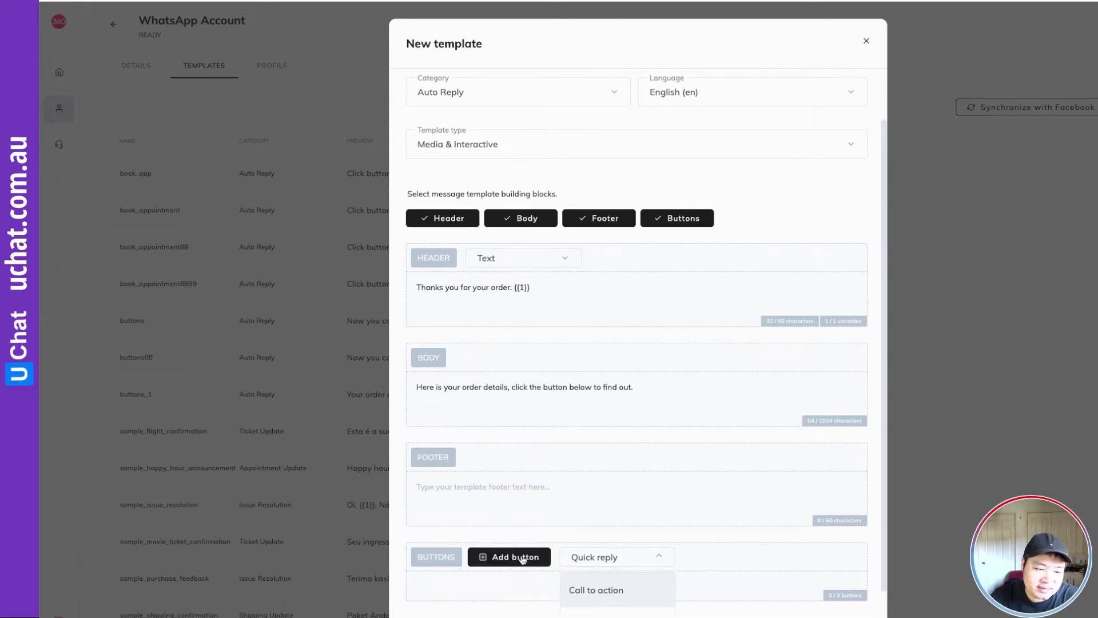
{"action": "left_click", "coordinate": [619, 597]}
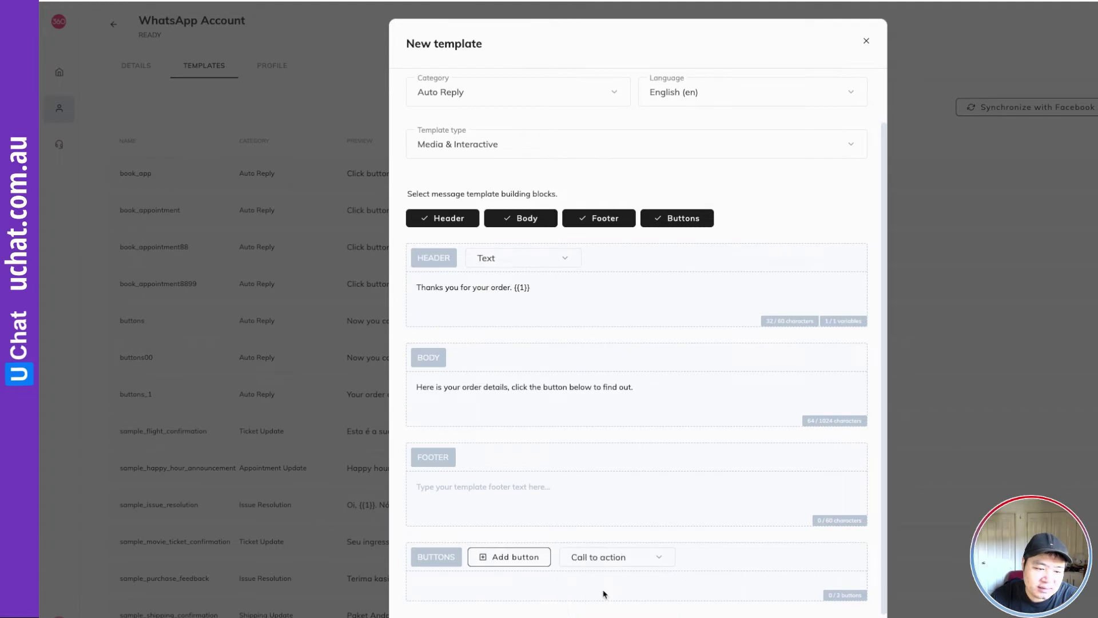
{"action": "left_click", "coordinate": [518, 556]}
{"action": "scroll", "coordinate": [586, 539], "scroll_direction": "down", "scroll_amount": 3}
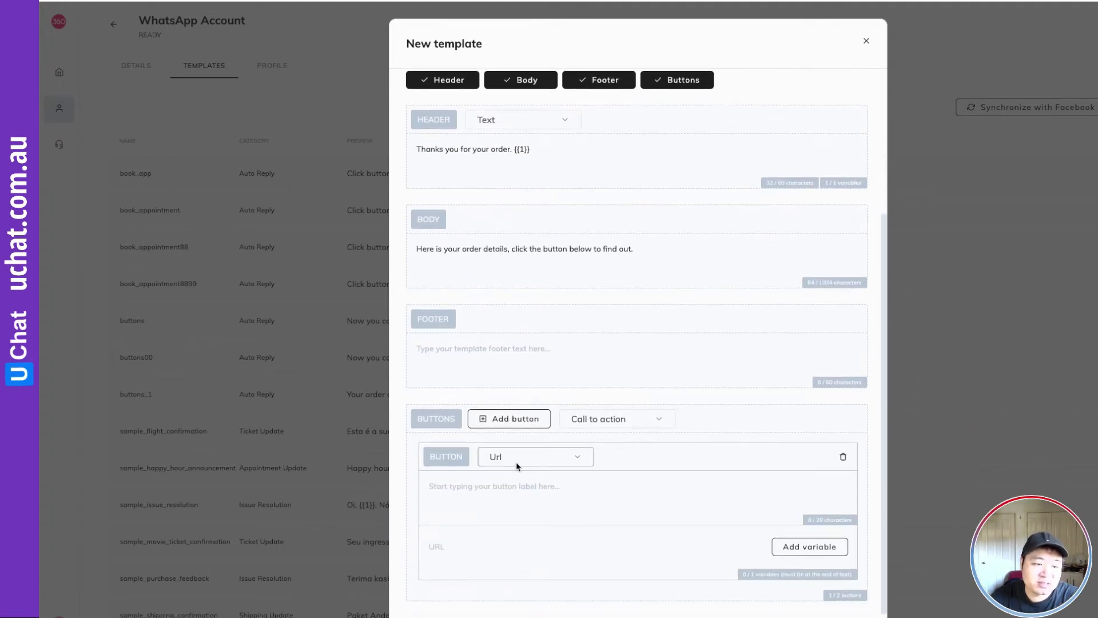
Label the URL button "Click the button", keeping the text within the 20-character limit
{"action": "left_click", "coordinate": [481, 488]}
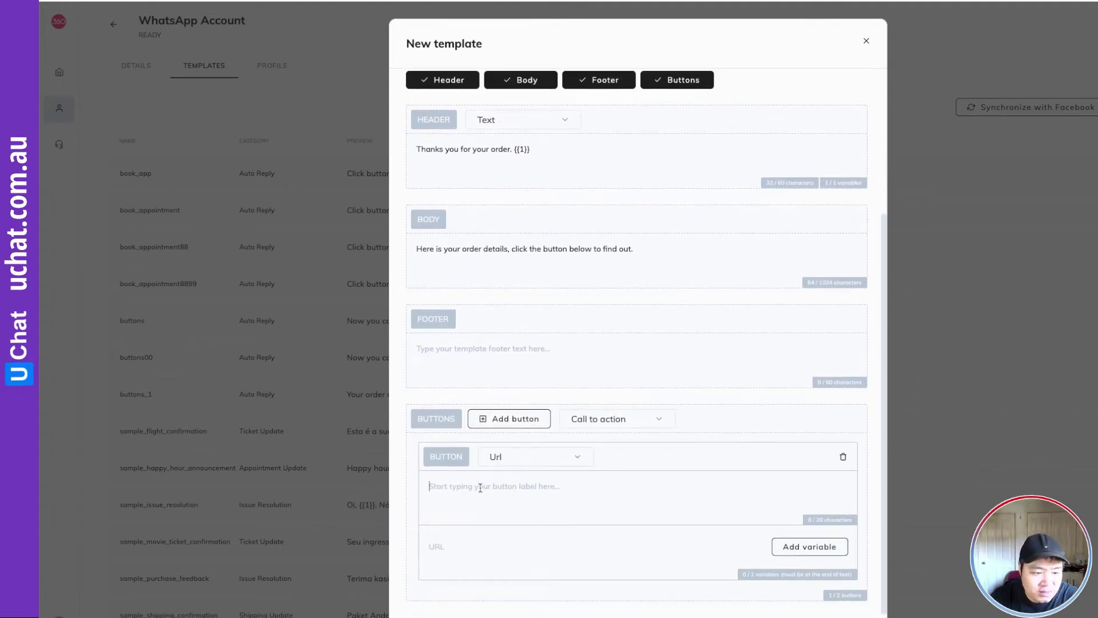
{"action": "type", "text": "Click"}
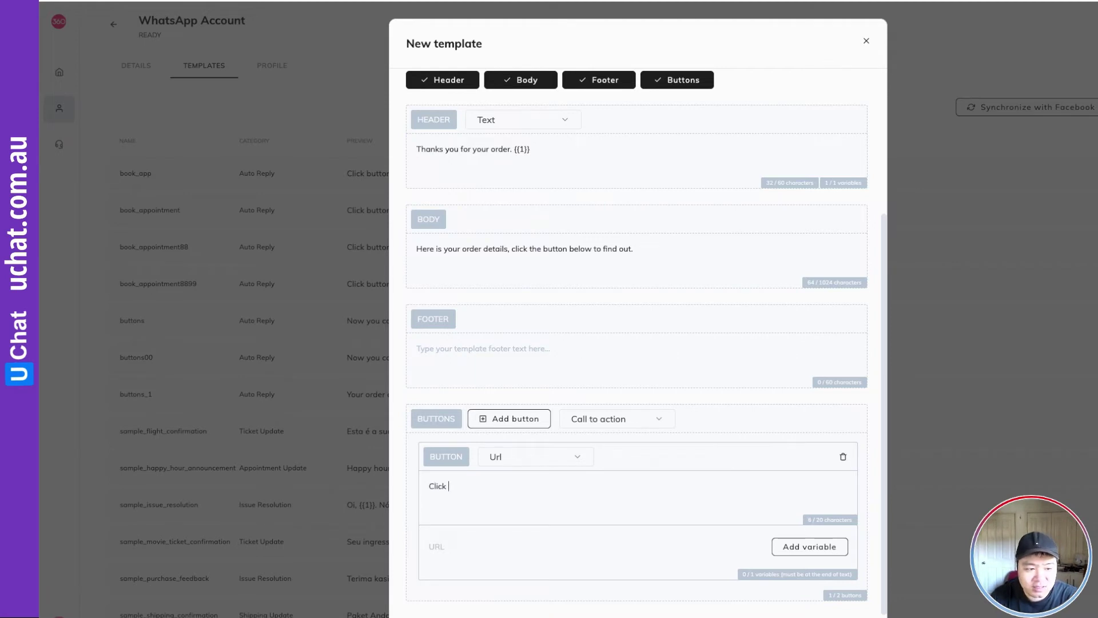
{"action": "type", "text": " the button b"}
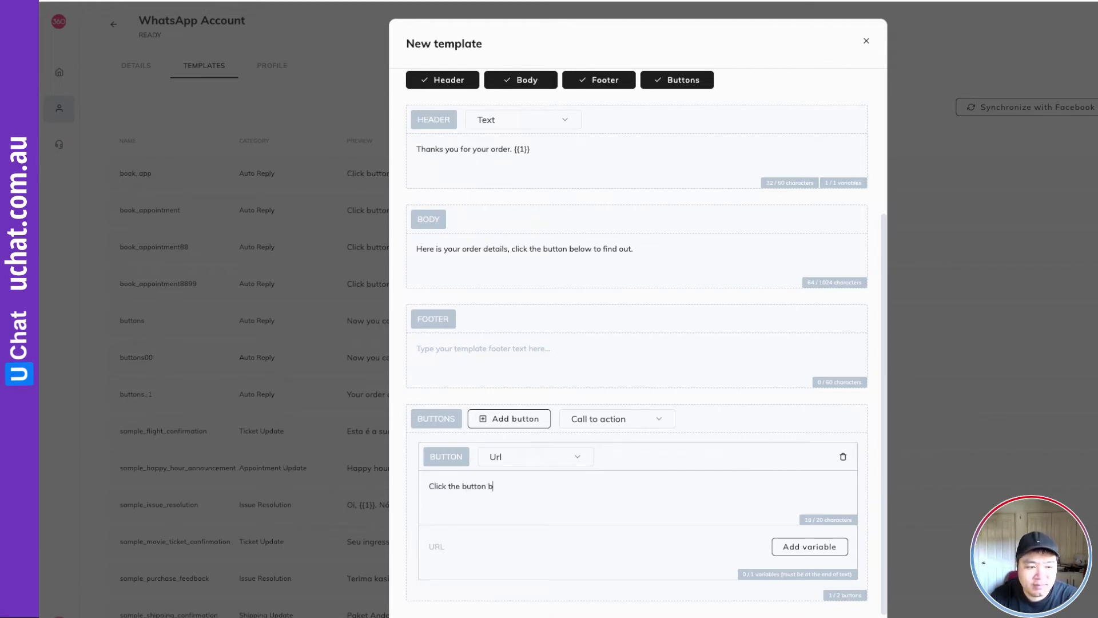
{"action": "type", "text": "el"}
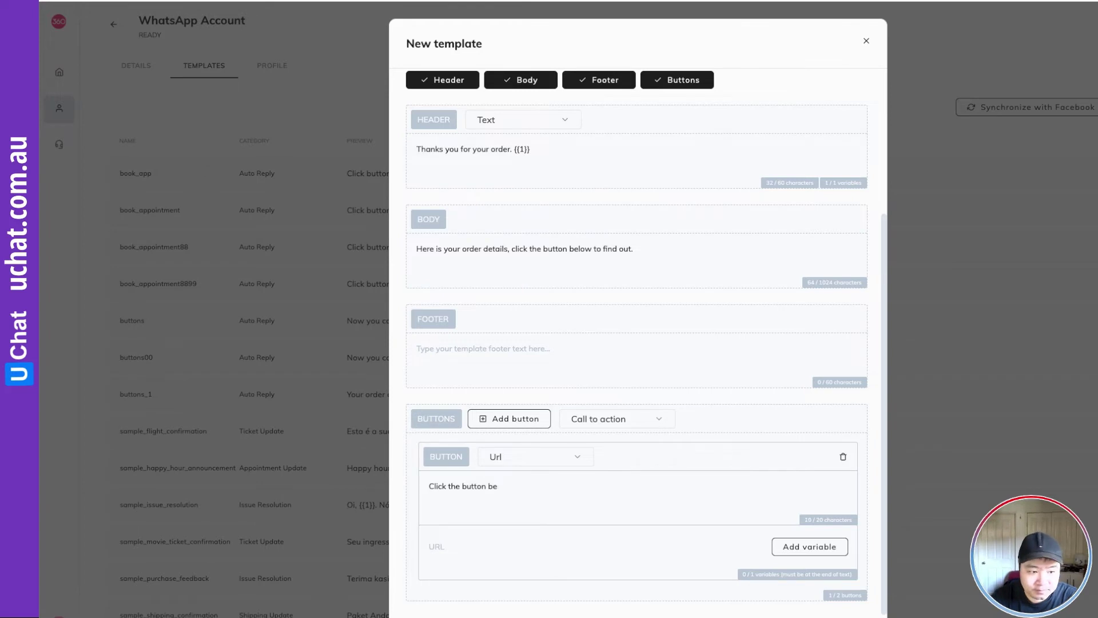
{"action": "key", "text": "BackSpace"}
{"action": "key", "text": "BackSpace"}
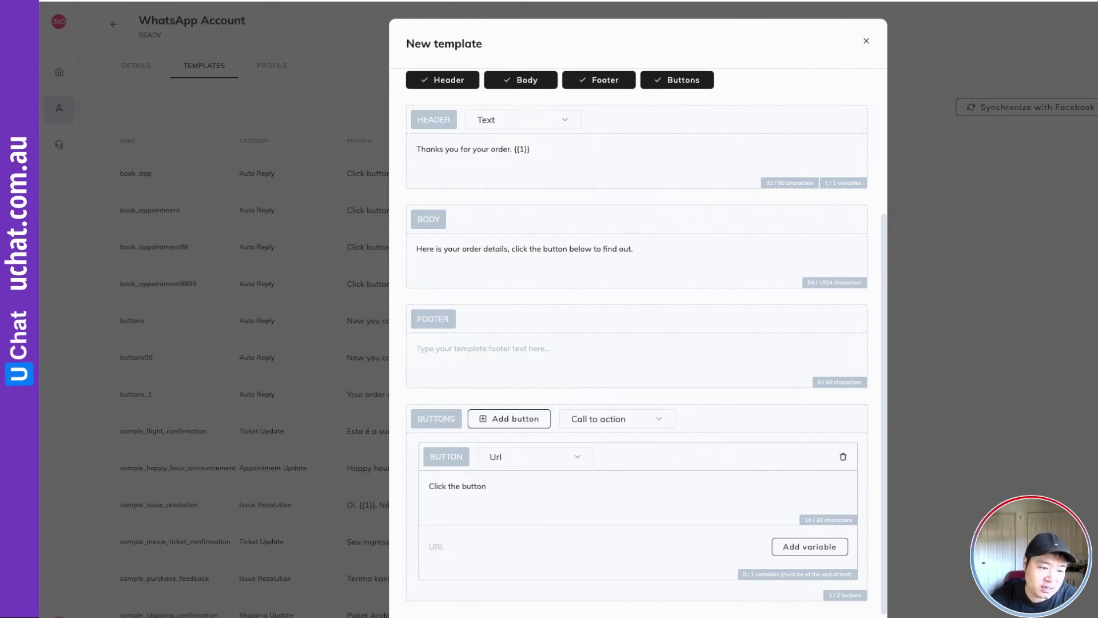
{"action": "key", "text": "BackSpace"}
{"action": "key", "text": "BackSpace"}
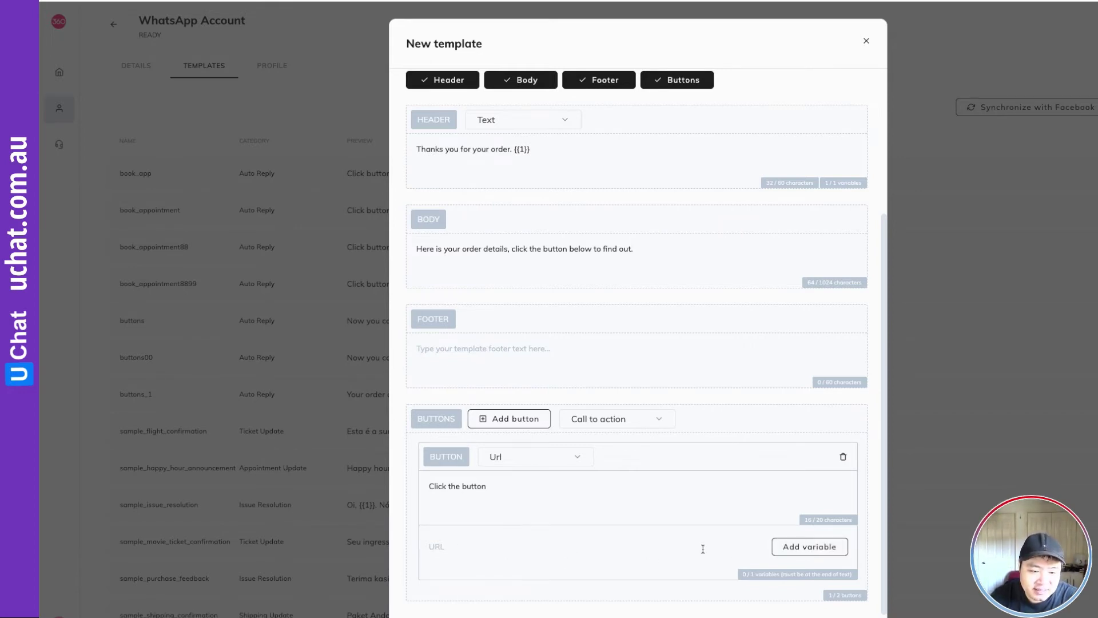
{"action": "left_click", "coordinate": [433, 547]}
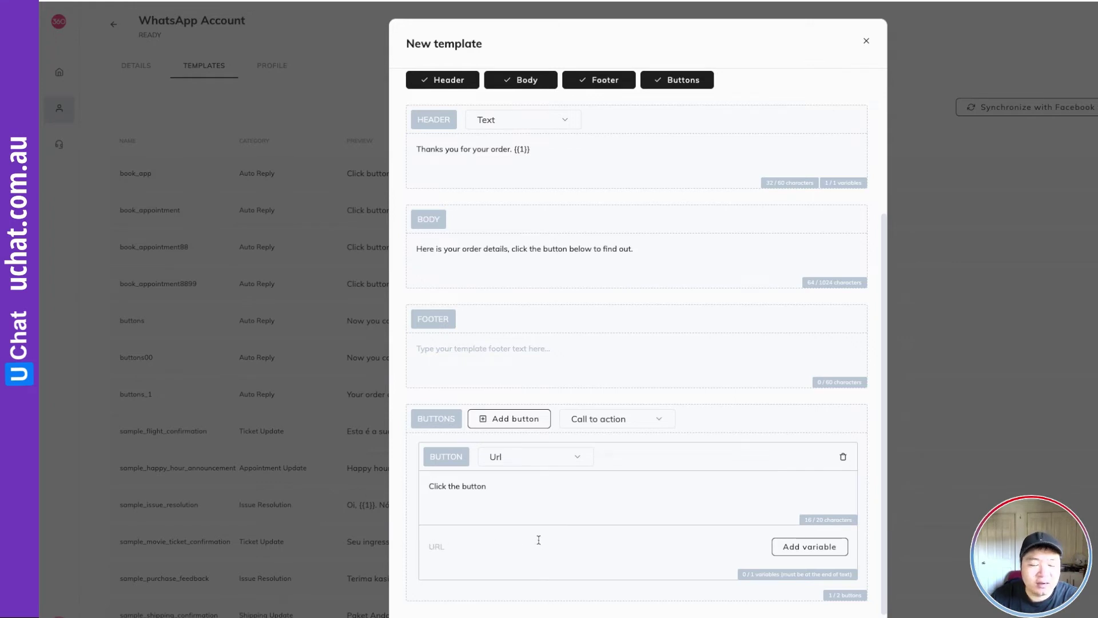
{"action": "left_click", "coordinate": [792, 547]}
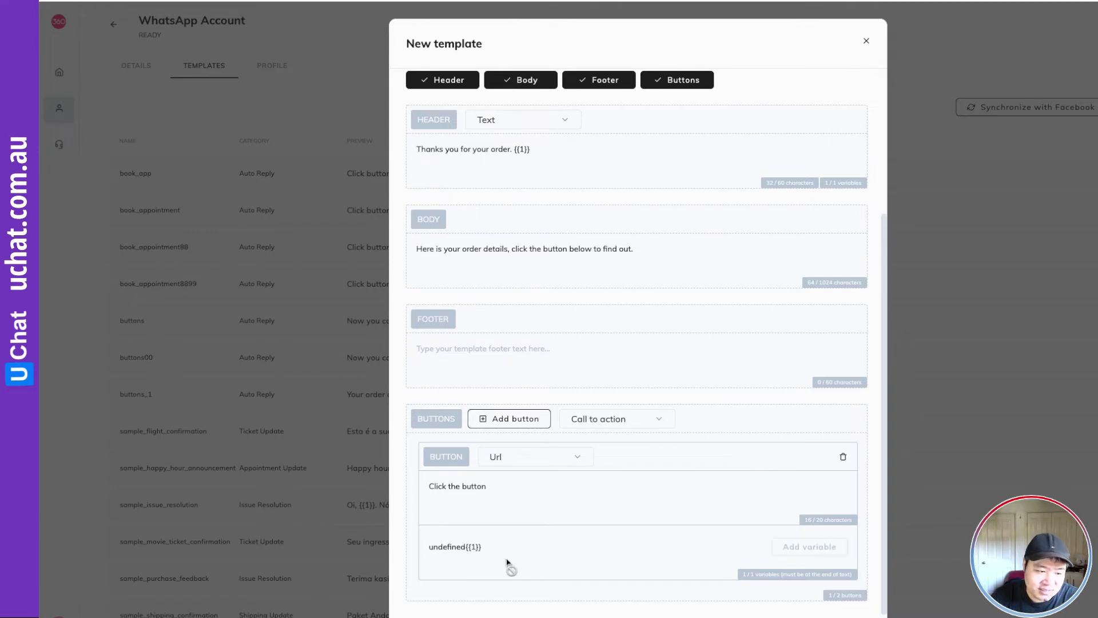
{"action": "left_click_drag", "start_coordinate": [467, 546], "coordinate": [426, 548]}
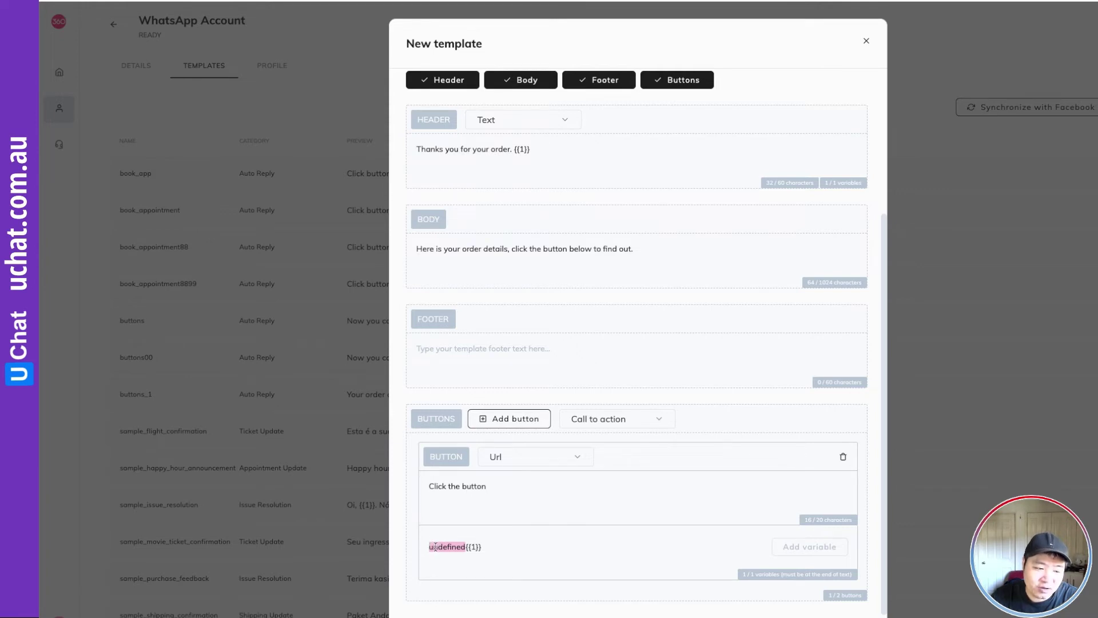
{"action": "left_click", "coordinate": [465, 547]}
{"action": "left_click_drag", "start_coordinate": [464, 547], "coordinate": [425, 547]}
{"action": "left_click", "coordinate": [465, 547]}
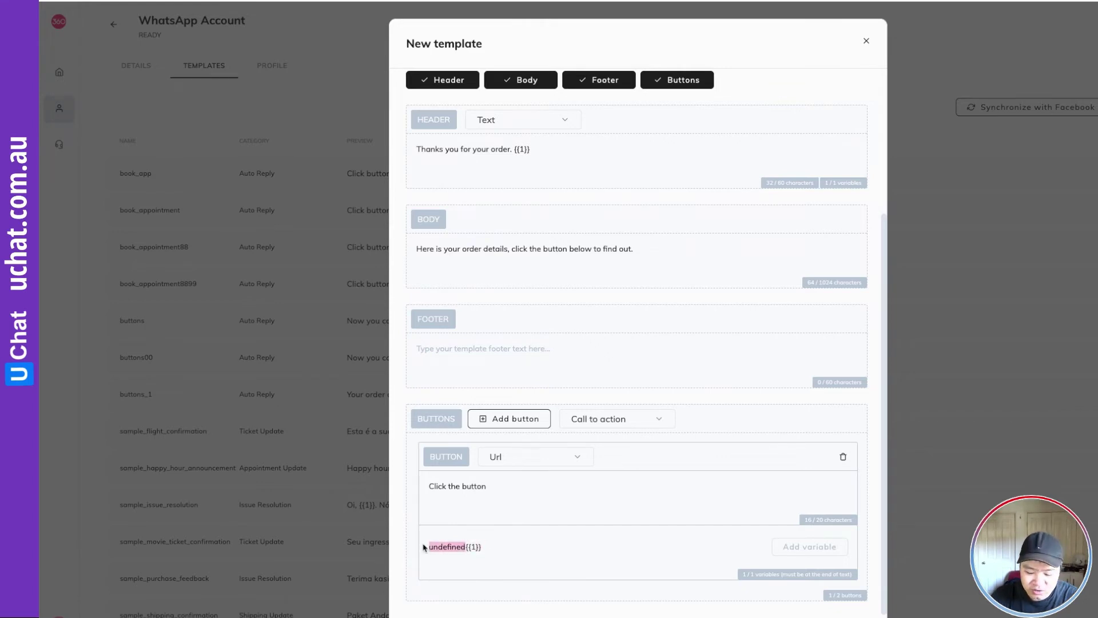
{"action": "left_click", "coordinate": [482, 547]}
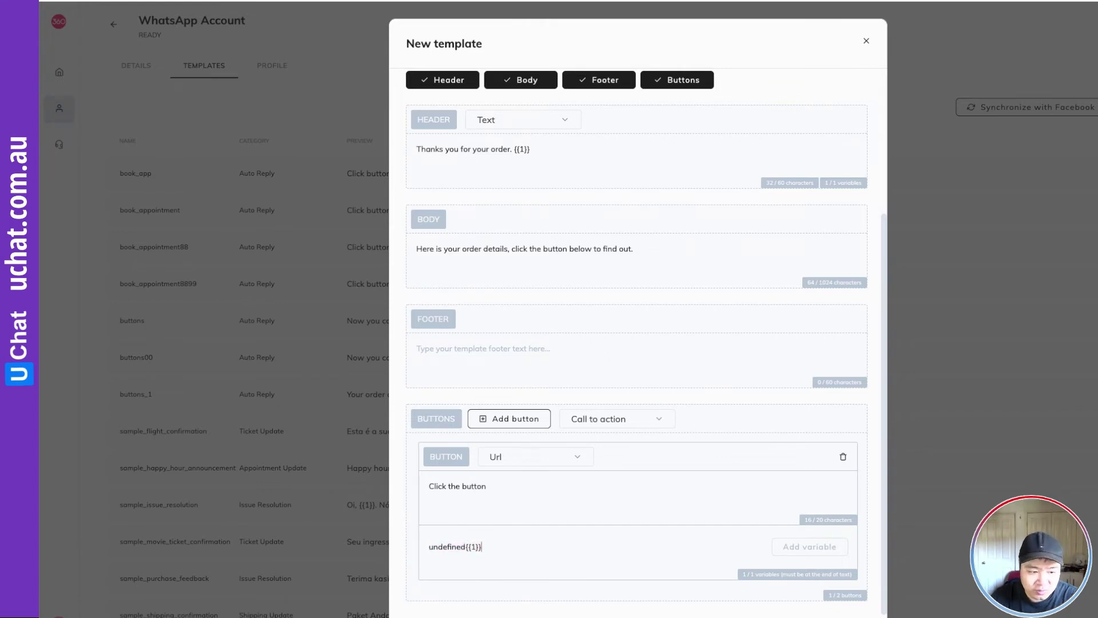
{"action": "triple_click", "coordinate": [484, 548]}
{"action": "type", "text": "http"}
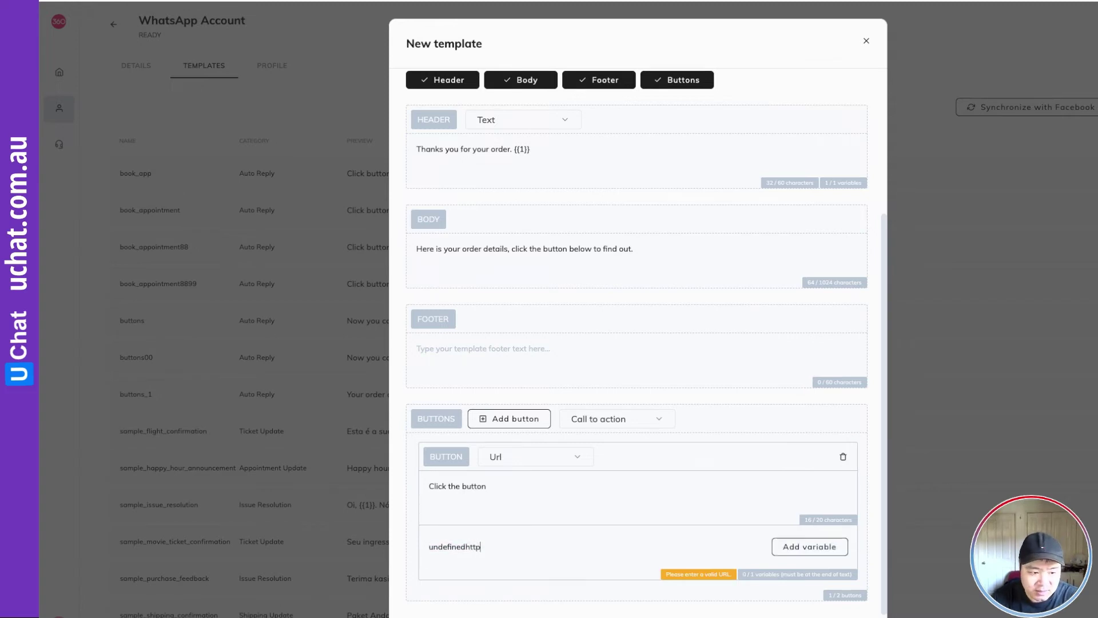
{"action": "key", "text": "BackSpace"}
{"action": "key", "text": "BackSpace"}
{"action": "key", "text": "BackSpace"}
{"action": "key", "text": "BackSpace"}
{"action": "key", "text": "BackSpace"}
{"action": "key", "text": "BackSpace"}
{"action": "key", "text": "BackSpace"}
{"action": "key", "text": "BackSpace"}
{"action": "key", "text": "BackSpace"}
{"action": "key", "text": "BackSpace"}
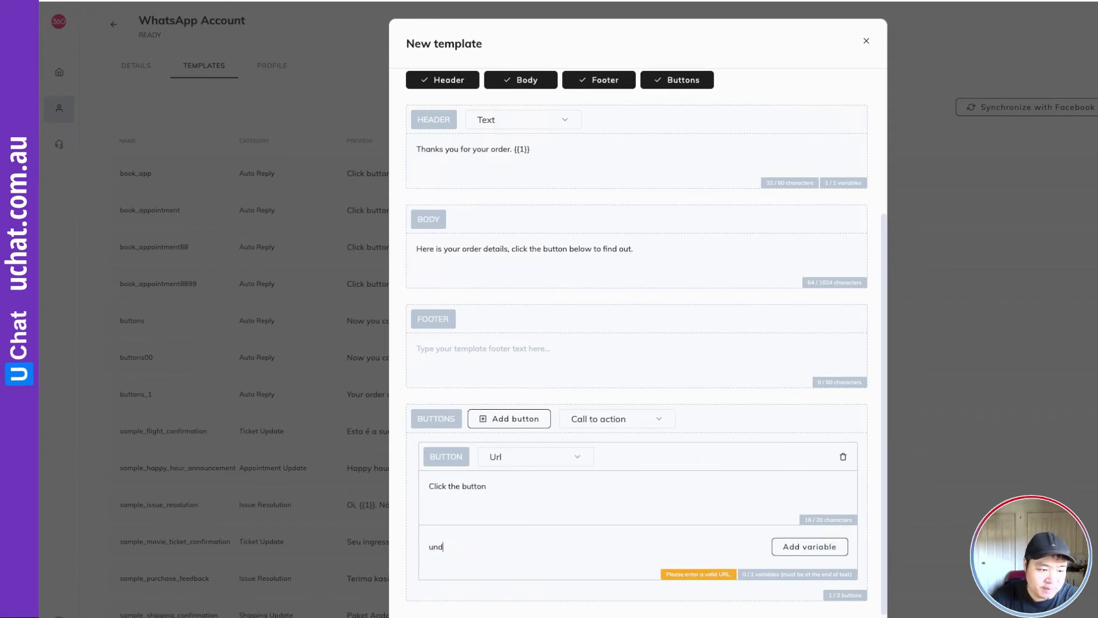
{"action": "type", "text": "https"}
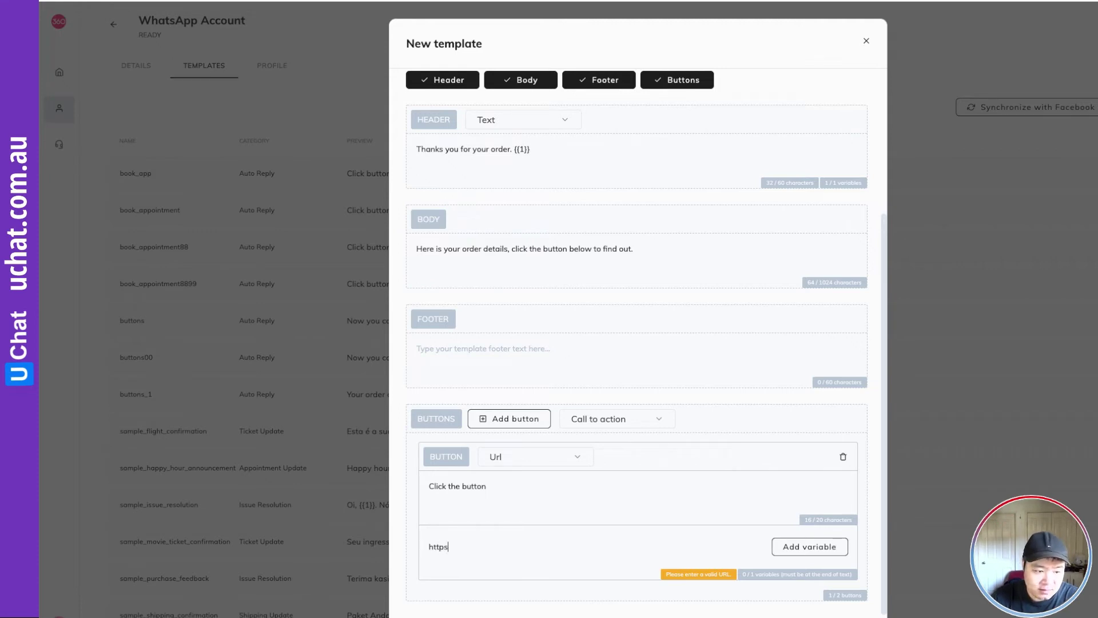
{"action": "type", "text": "://"}
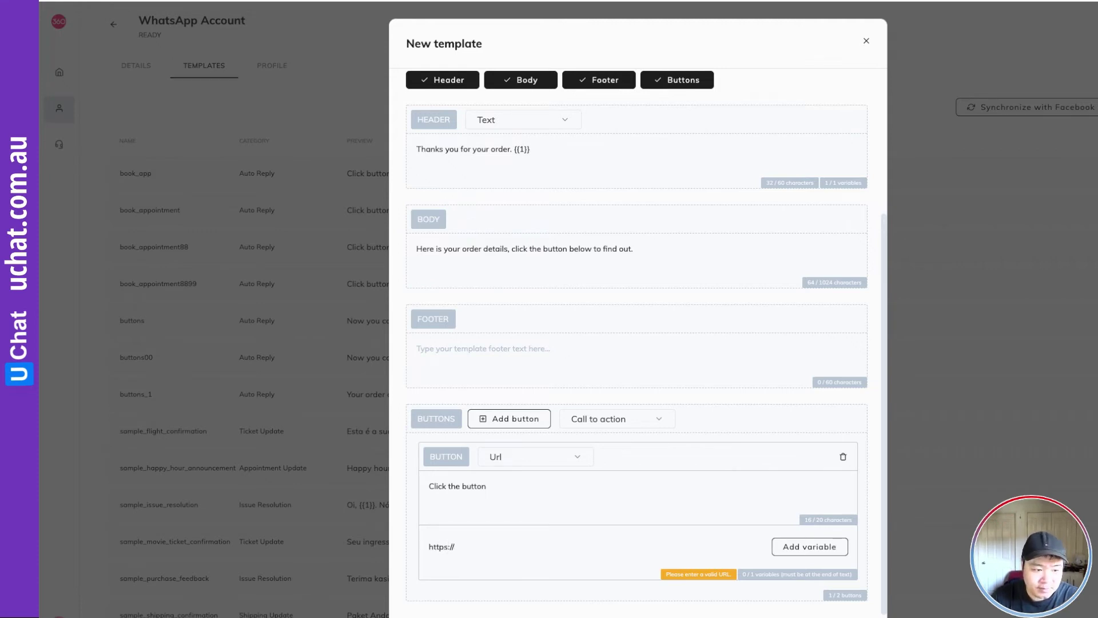
{"action": "type", "text": "www.uchat.co"}
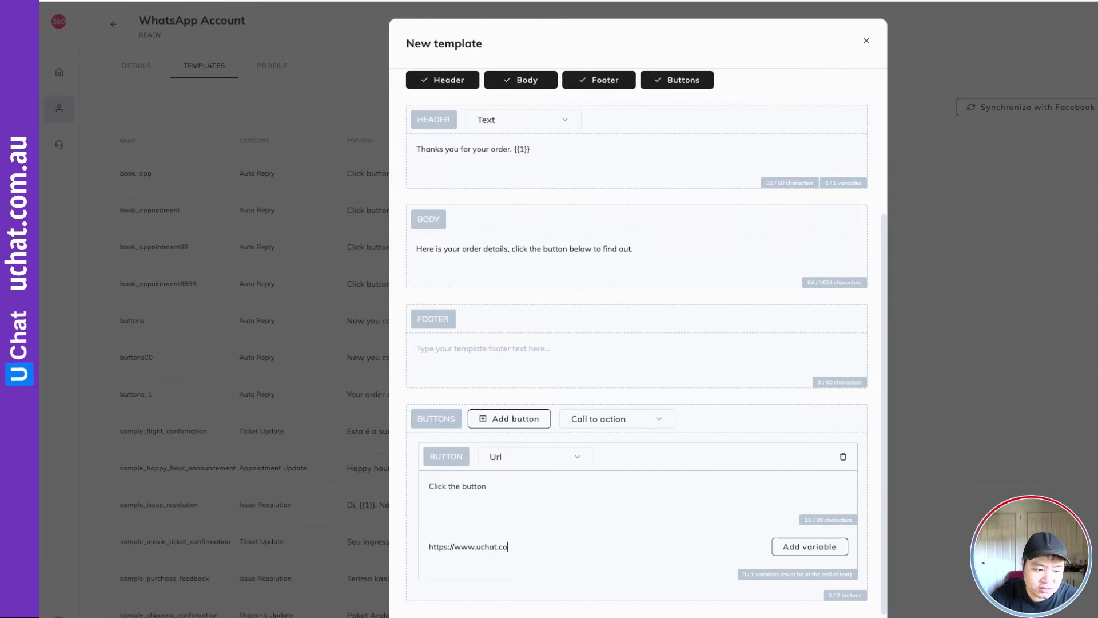
{"action": "type", "text": "m.au"}
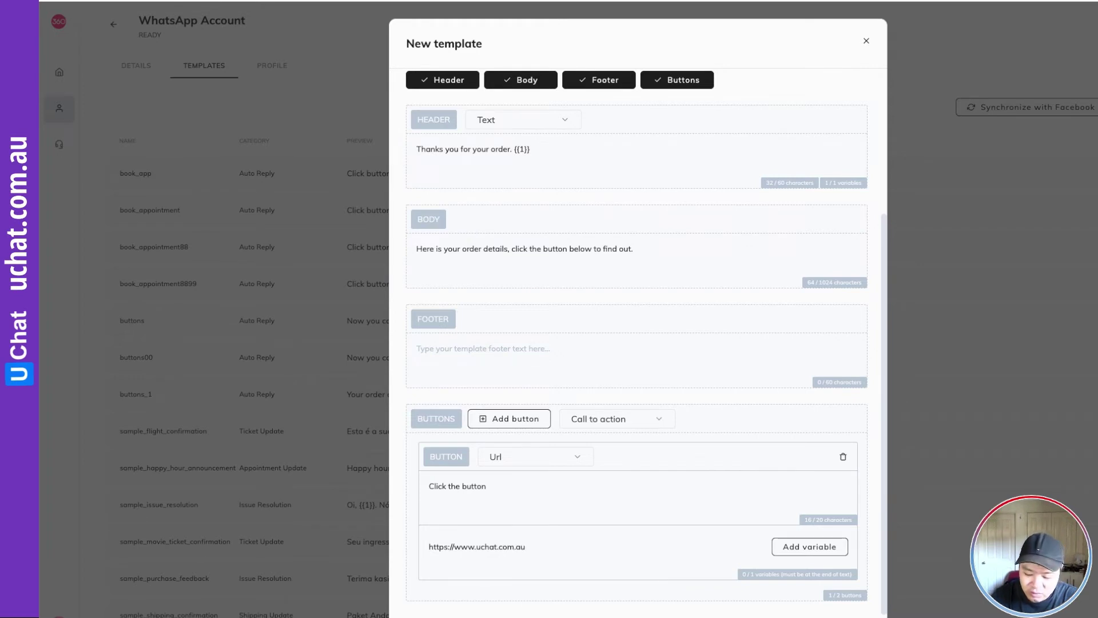
{"action": "type", "text": "/"}
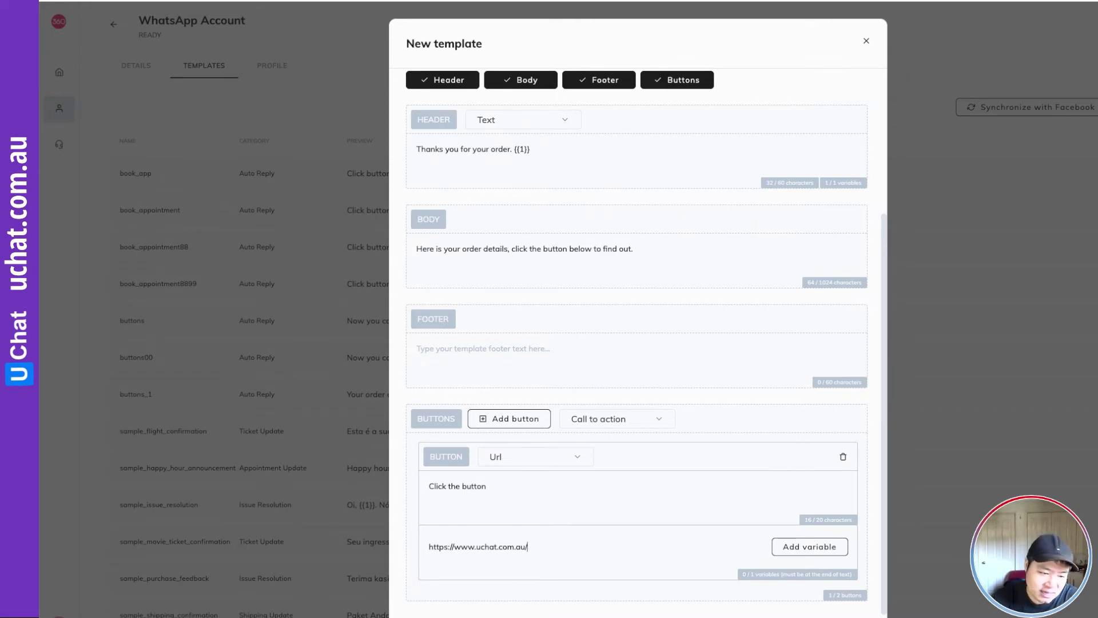
{"action": "left_click_drag", "start_coordinate": [527, 547], "coordinate": [427, 550]}
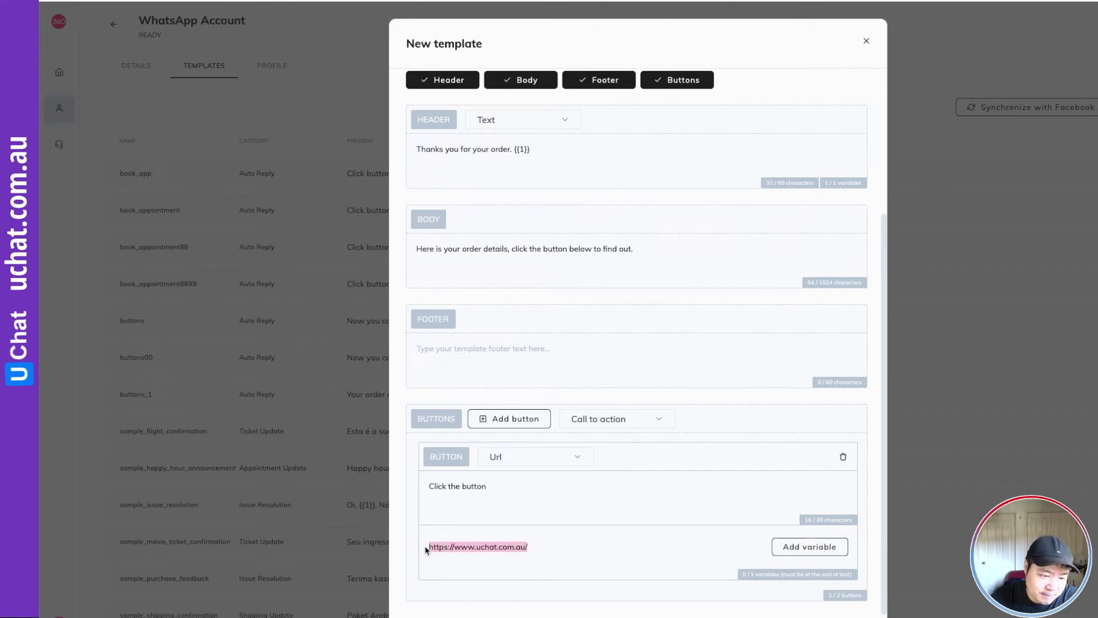
{"action": "left_click", "coordinate": [576, 553]}
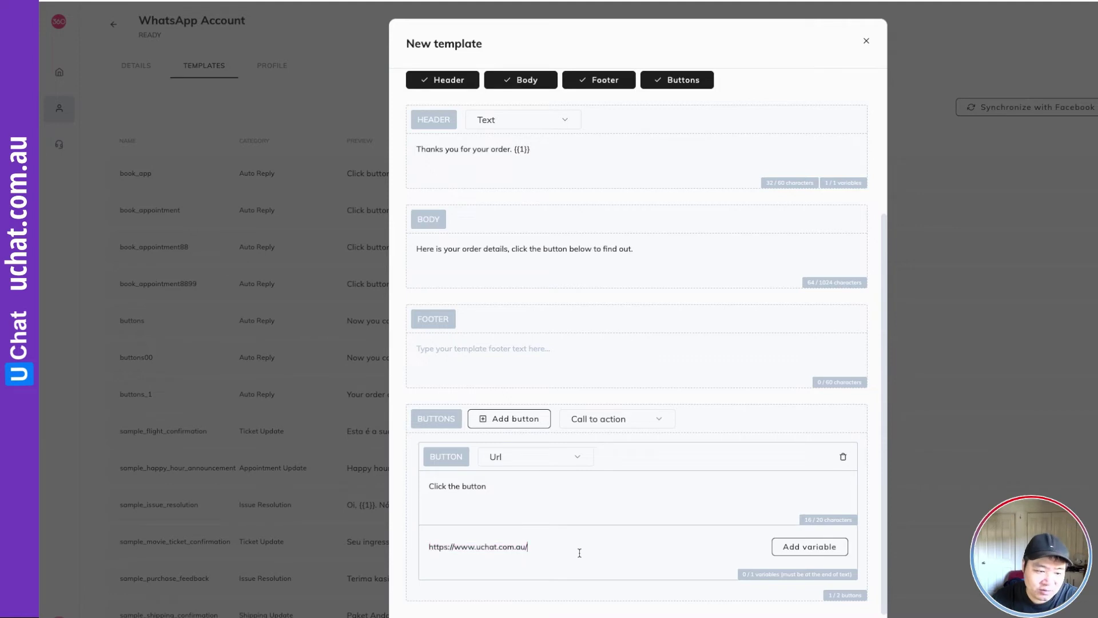
{"action": "left_click", "coordinate": [807, 547]}
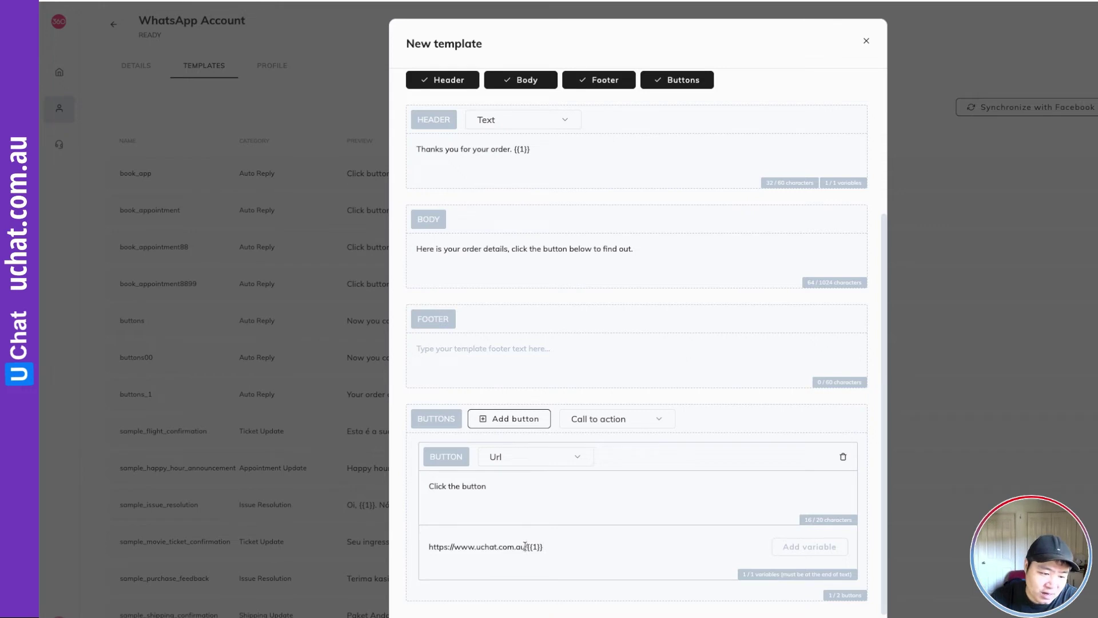
{"action": "left_click_drag", "start_coordinate": [525, 546], "coordinate": [415, 549]}
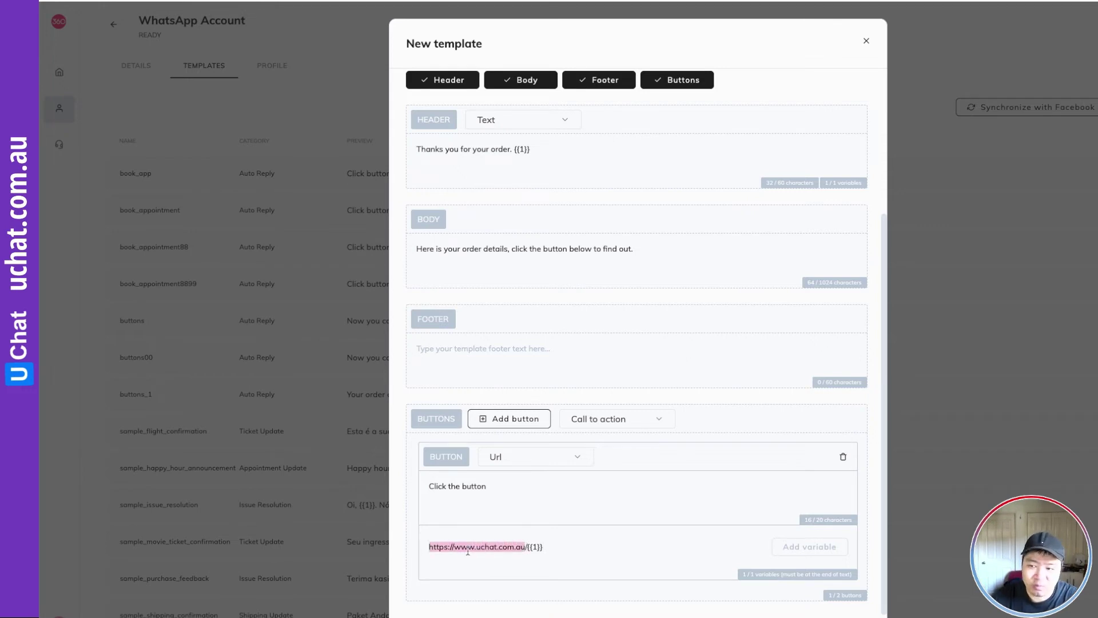
Review the button URL's variable and the filled-in template blocks, and proceed to the template preview
{"action": "left_click", "coordinate": [564, 553]}
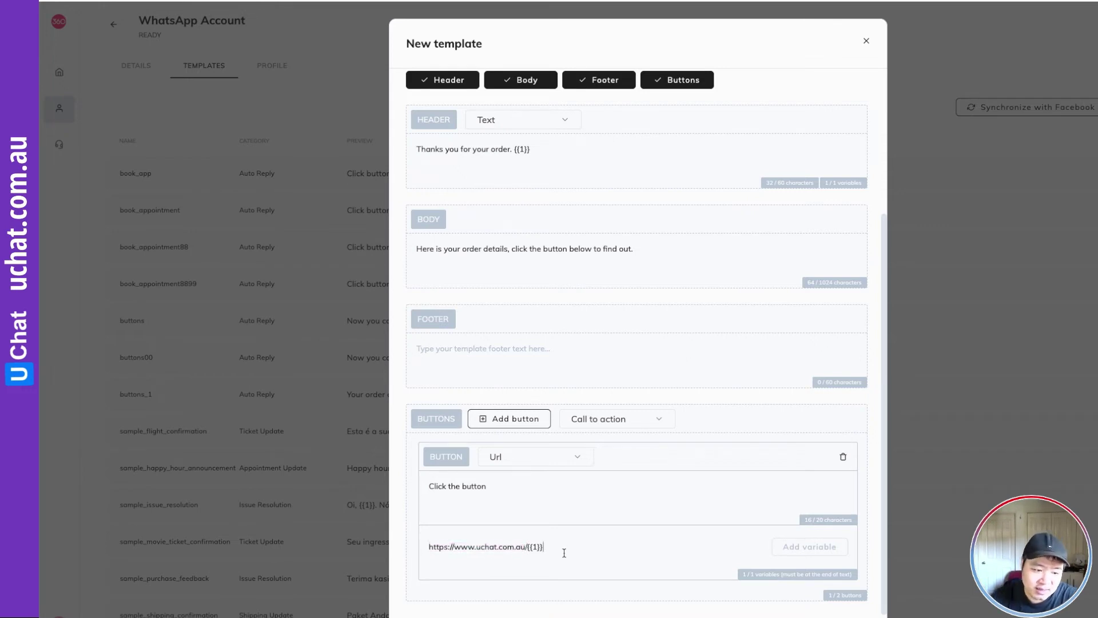
{"action": "left_click_drag", "start_coordinate": [550, 548], "coordinate": [527, 550]}
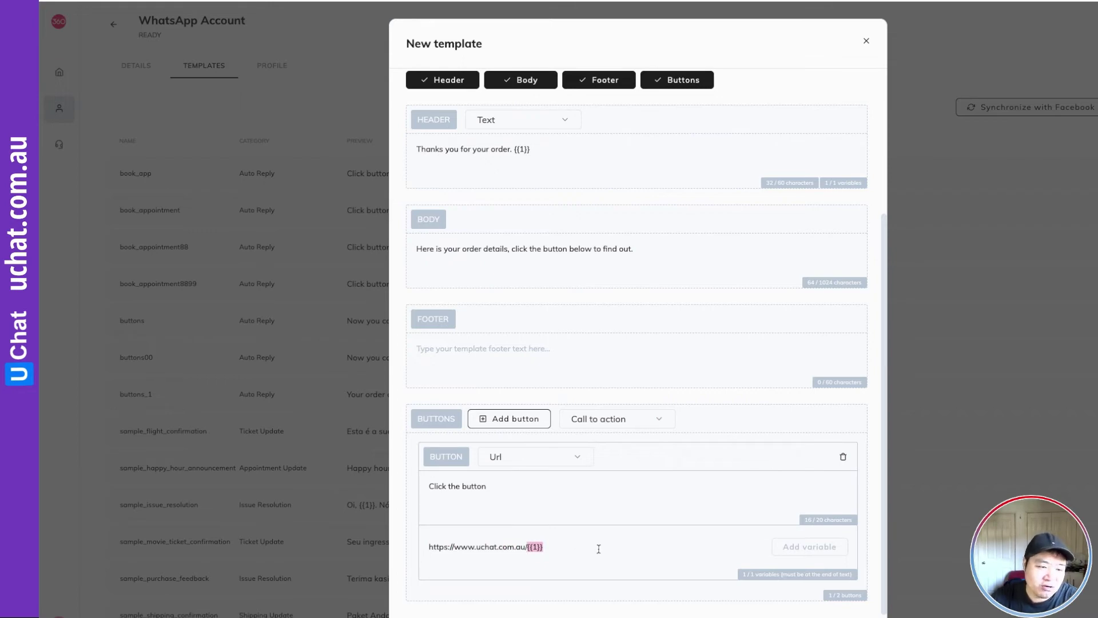
{"action": "scroll", "coordinate": [599, 549], "scroll_direction": "up", "scroll_amount": 4}
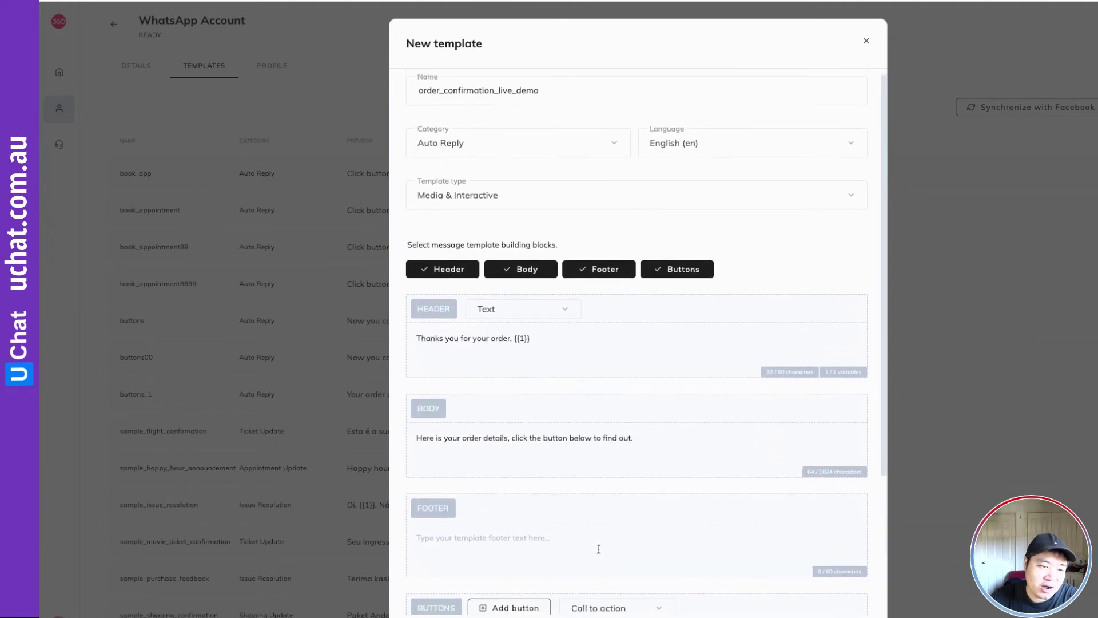
{"action": "scroll", "coordinate": [599, 548], "scroll_direction": "down", "scroll_amount": 4}
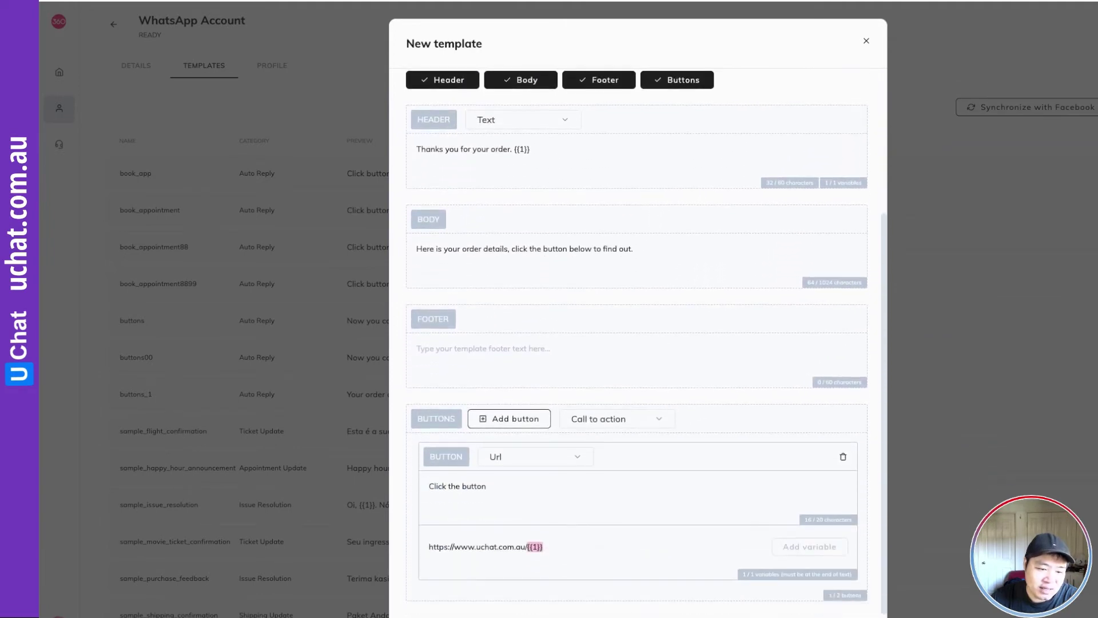
{"action": "key", "text": "Return"}
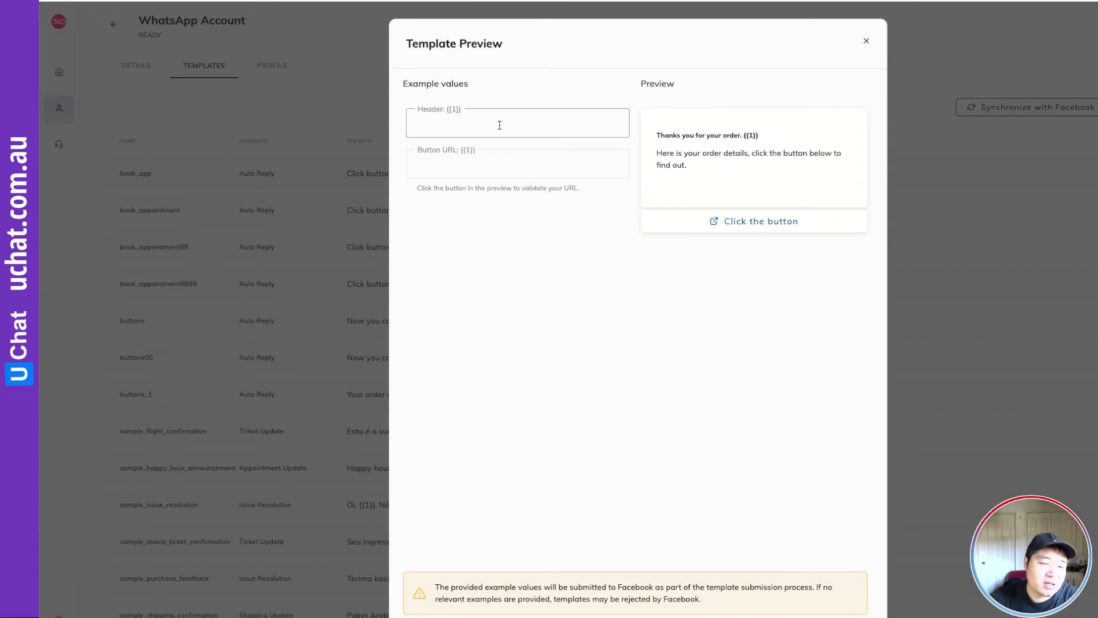
Enter a customer first name as the header example value and "price" as the button URL example, and submit the template
{"action": "left_click", "coordinate": [435, 124]}
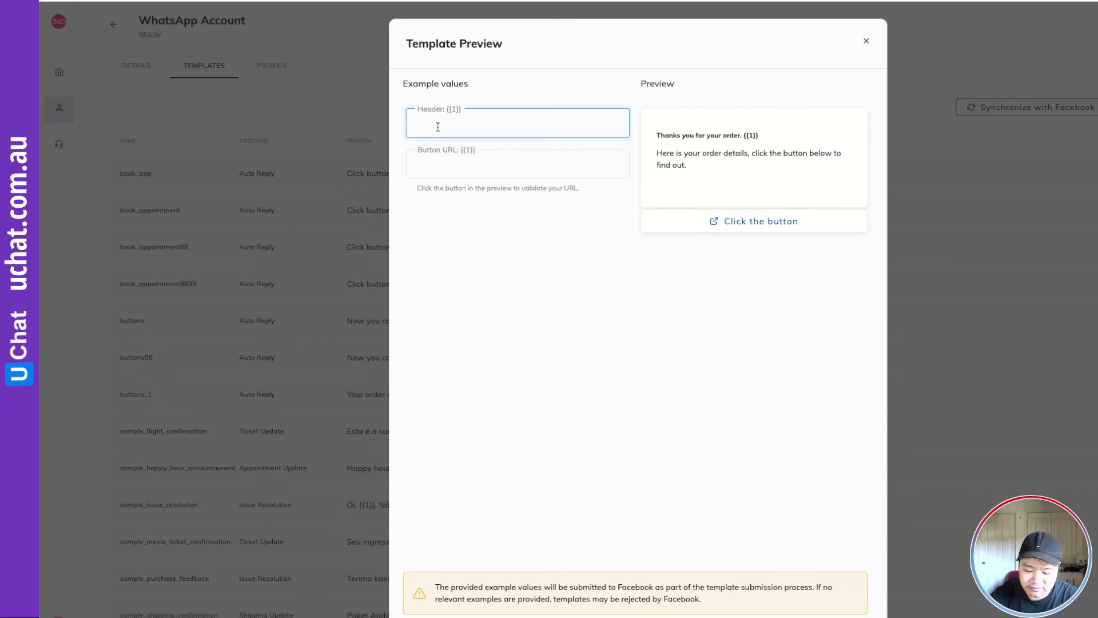
{"action": "type", "text": "matthew"}
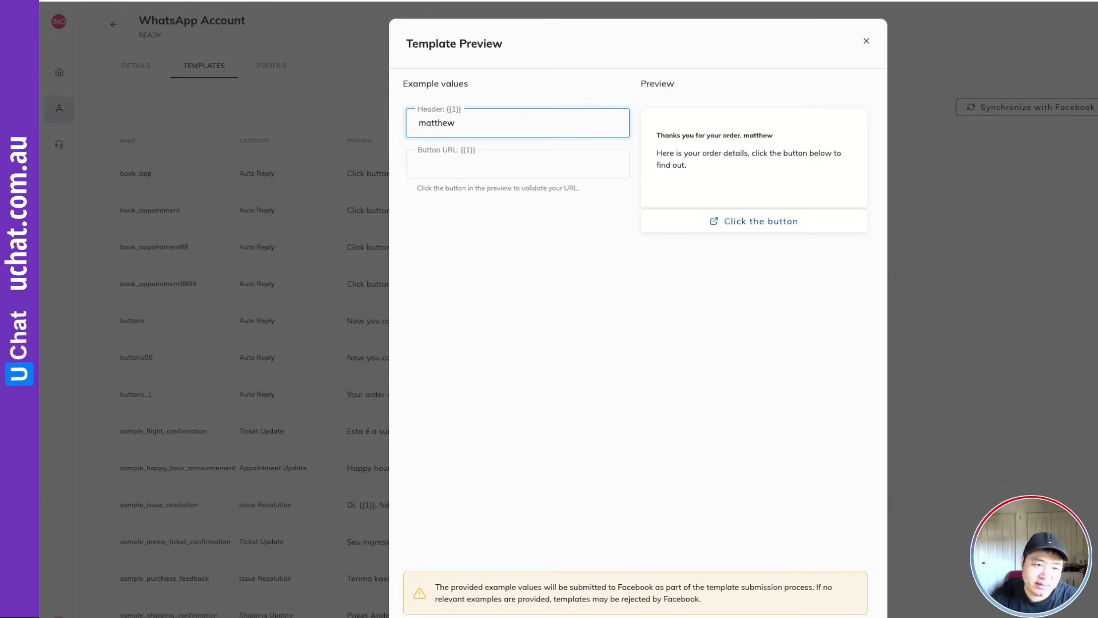
{"action": "left_click", "coordinate": [434, 163]}
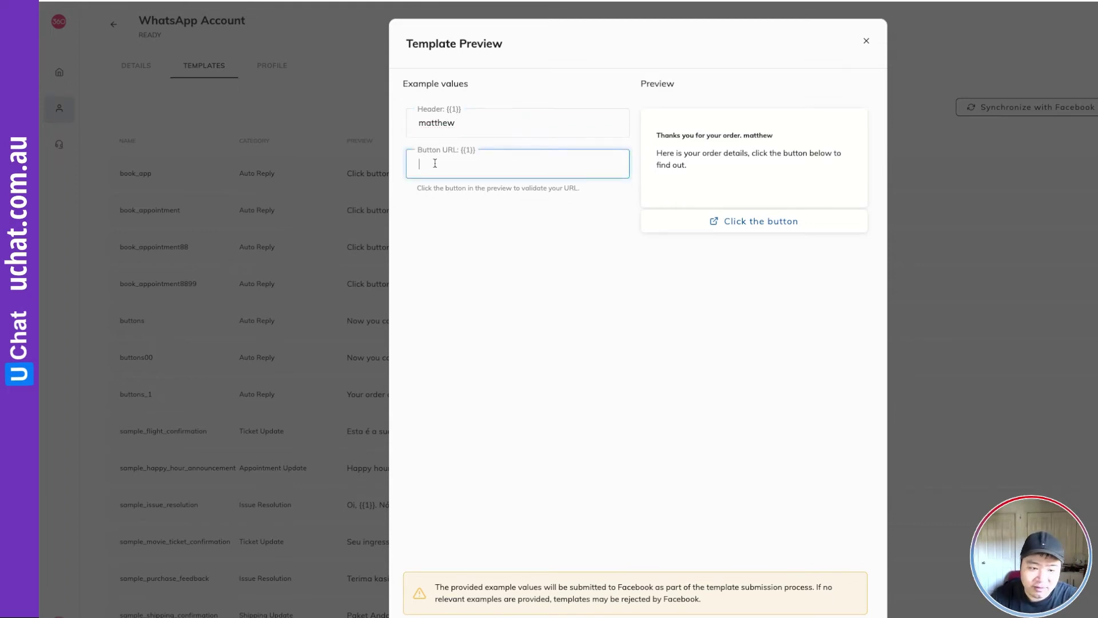
{"action": "type", "text": "price"}
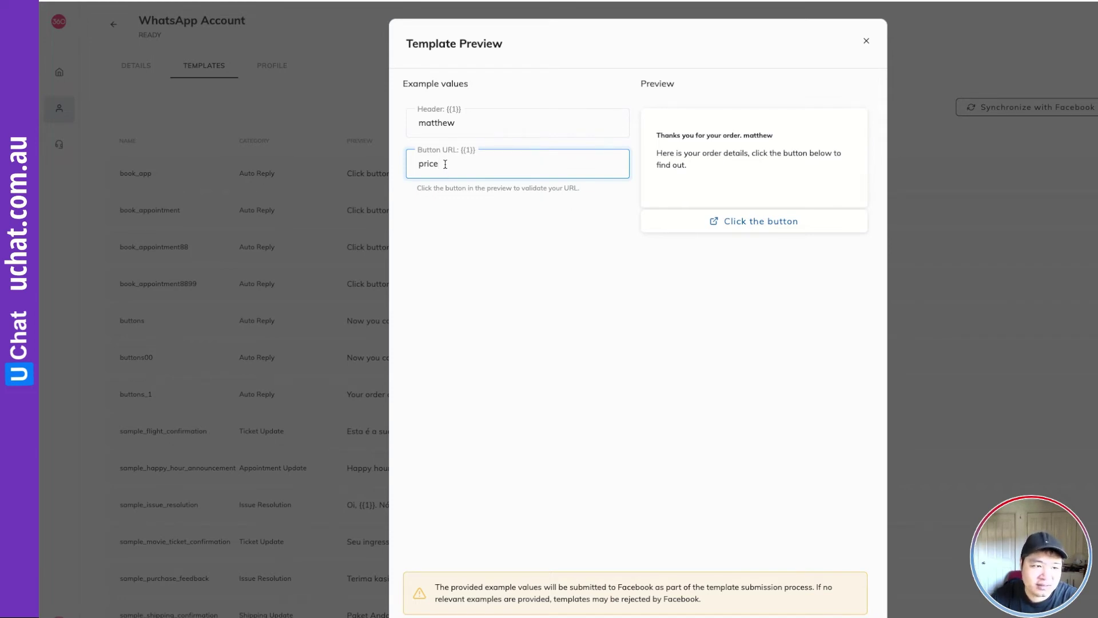
{"action": "key", "text": "Return"}
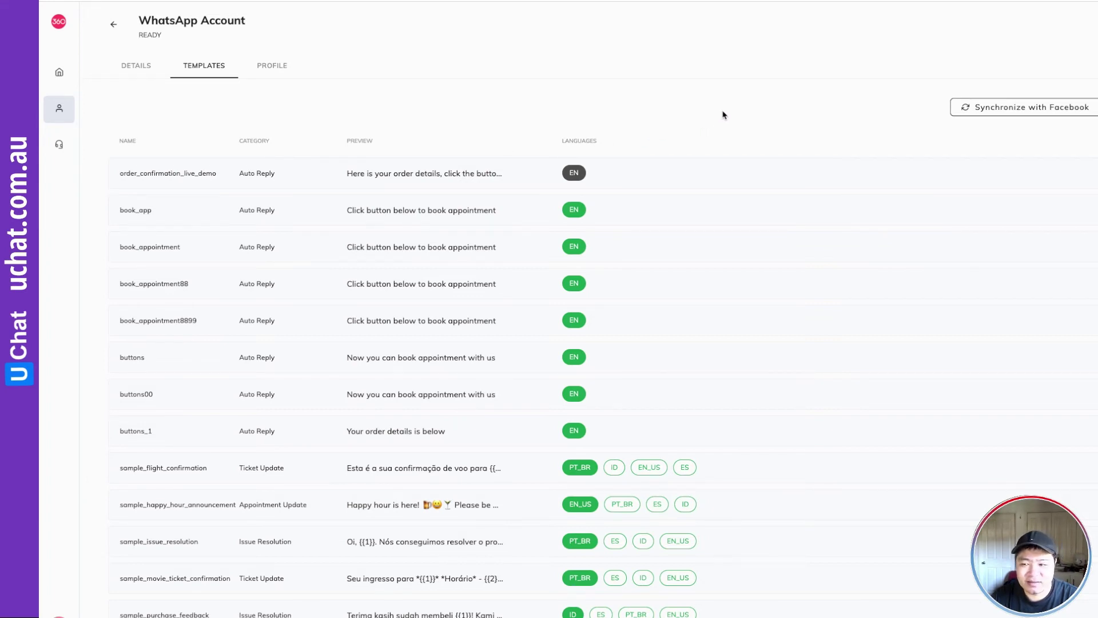
Reload the WhatsApp account's template list and check the language status of order_confirmation_live_demo
{"action": "right_click", "coordinate": [692, 99]}
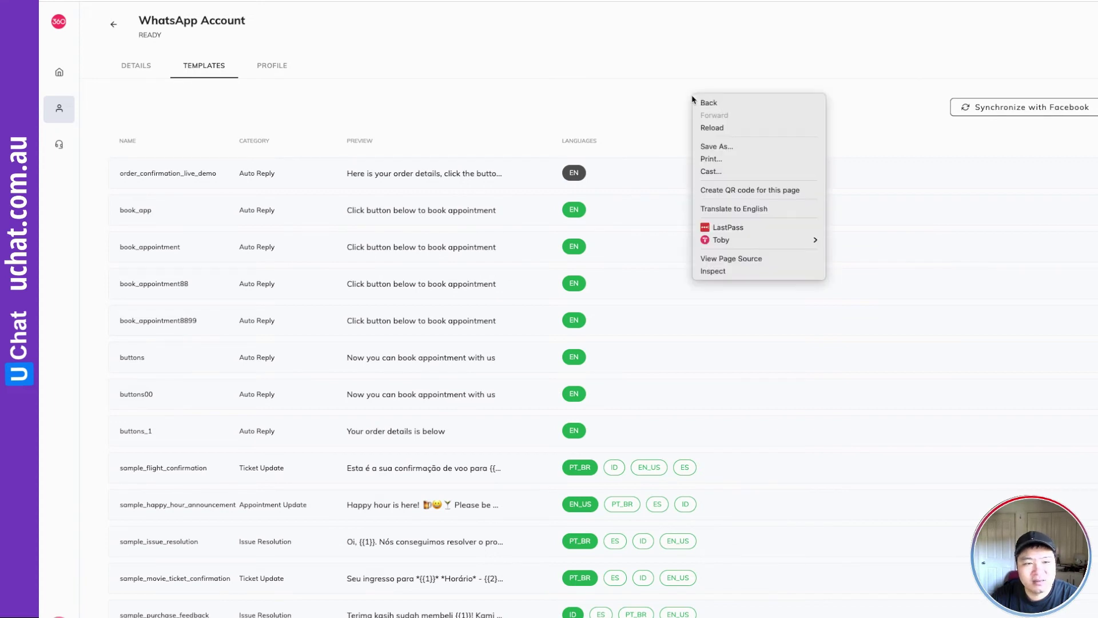
{"action": "left_click", "coordinate": [716, 128]}
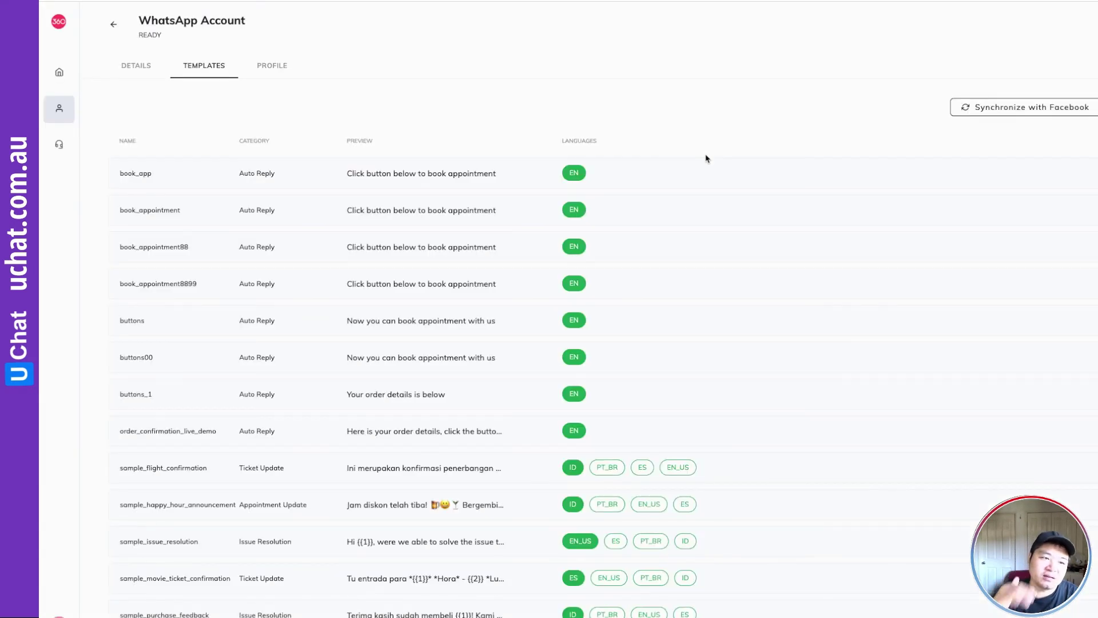
{"action": "scroll", "coordinate": [502, 269], "scroll_direction": "down", "scroll_amount": 1}
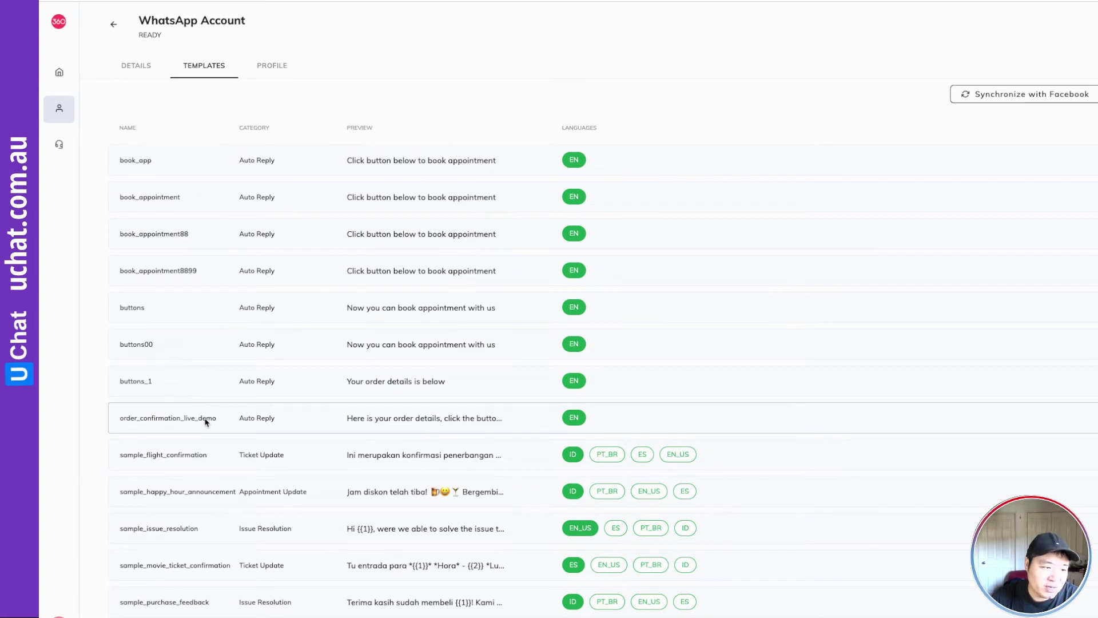
{"action": "mouse_move", "coordinate": [569, 419]}
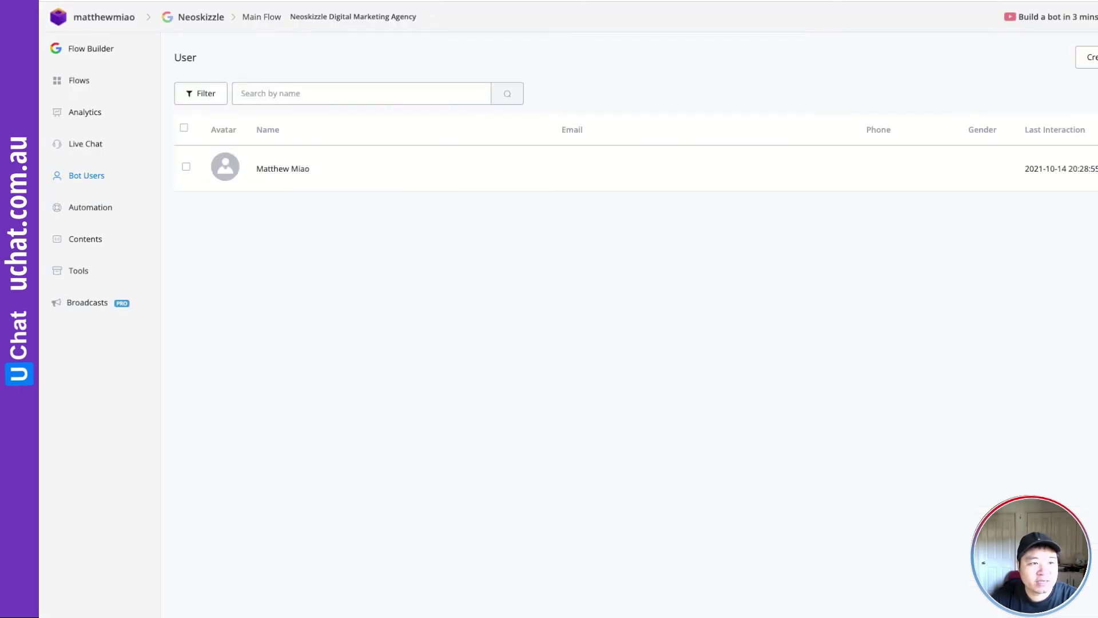
Switch to UChat and open the message templates of the Hello World WhatsApp bot
{"action": "left_click", "coordinate": [74, 18]}
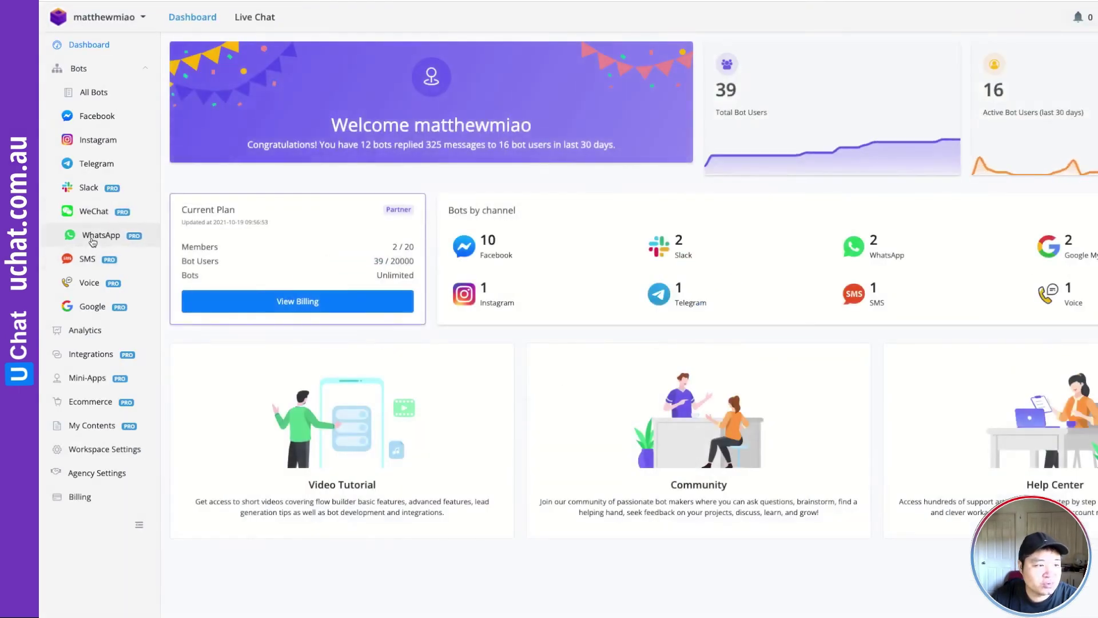
{"action": "left_click", "coordinate": [97, 236]}
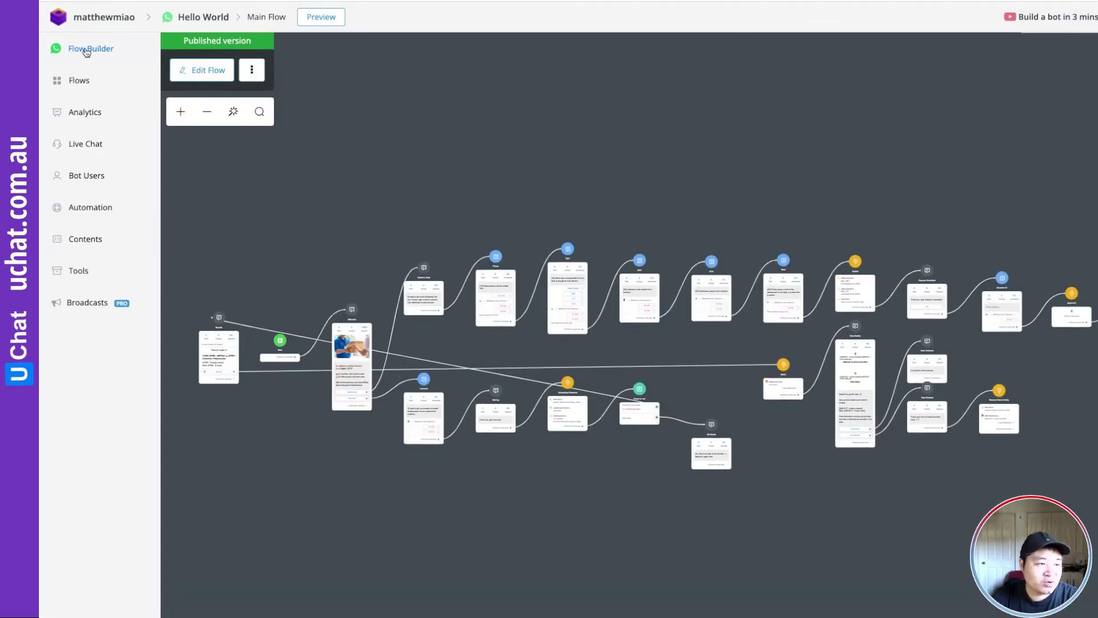
{"action": "left_click", "coordinate": [85, 240]}
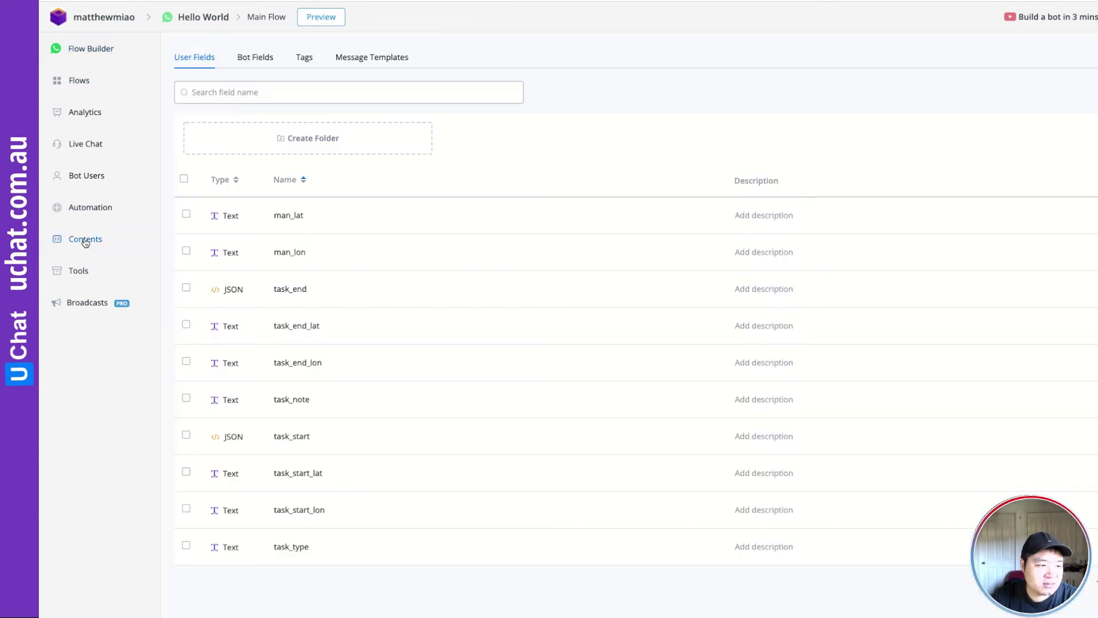
{"action": "left_click", "coordinate": [370, 59]}
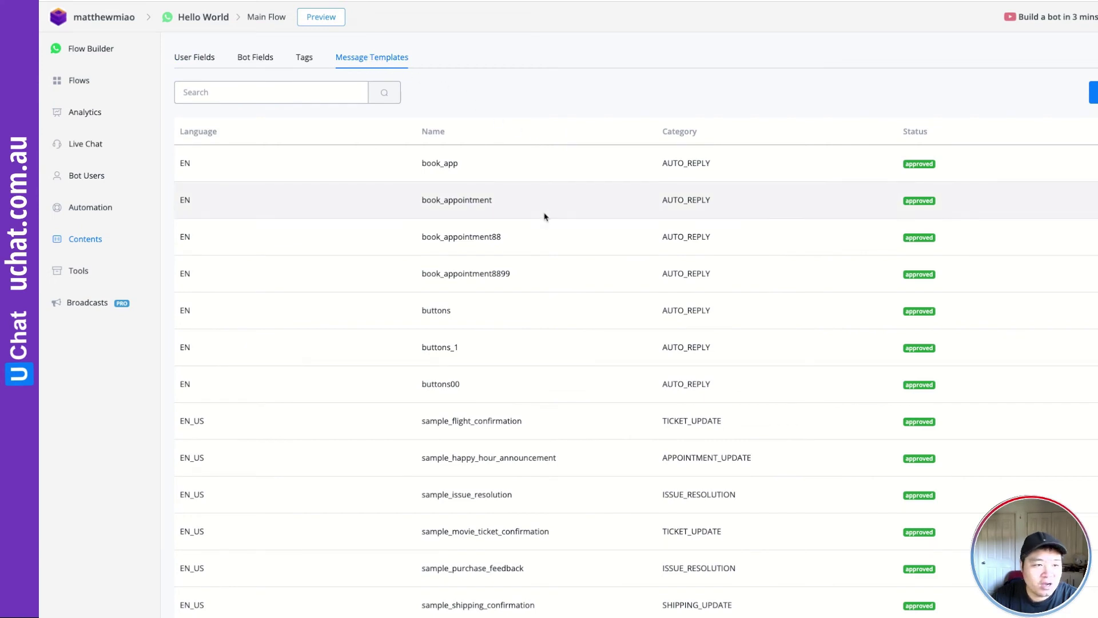
Look through the bot's message templates for order_confirmation_live_demo and check its entry
{"action": "scroll", "coordinate": [544, 216], "scroll_direction": "down", "scroll_amount": 2}
{"action": "scroll", "coordinate": [544, 216], "scroll_direction": "down", "scroll_amount": 3}
{"action": "scroll", "coordinate": [544, 216], "scroll_direction": "up", "scroll_amount": 5}
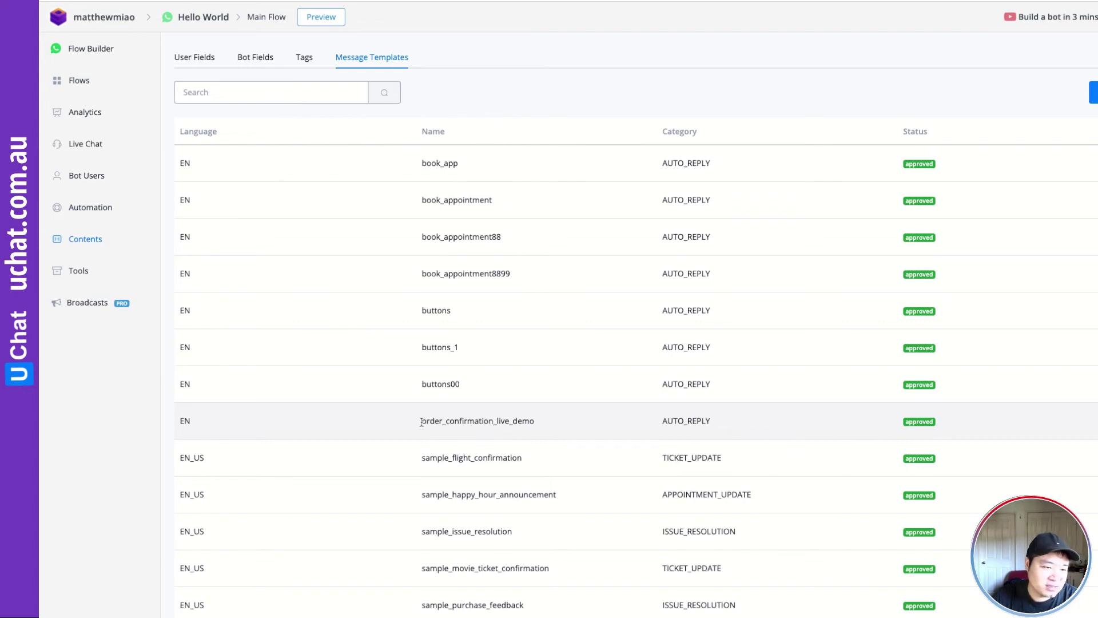
{"action": "left_click_drag", "start_coordinate": [421, 422], "coordinate": [538, 426]}
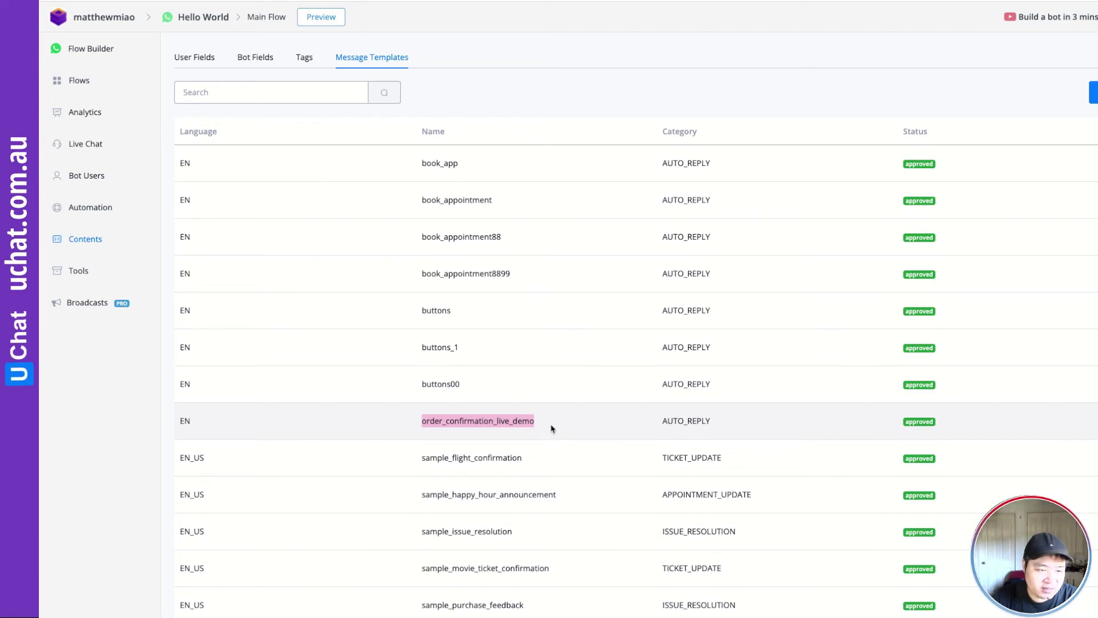
{"action": "left_click", "coordinate": [478, 425]}
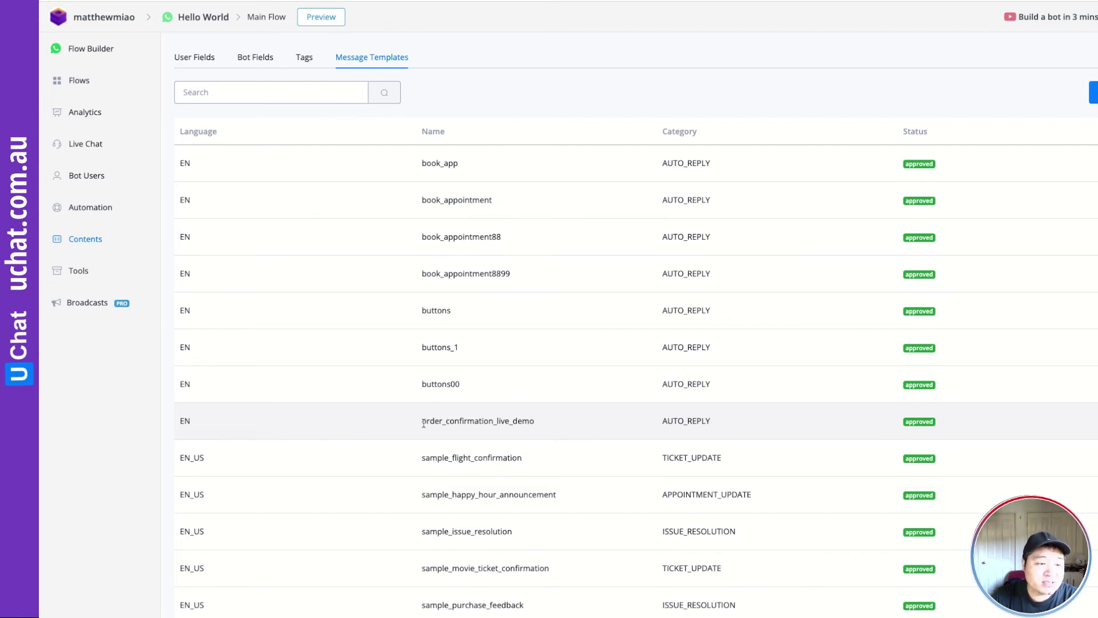
{"action": "left_click_drag", "start_coordinate": [423, 423], "coordinate": [550, 425]}
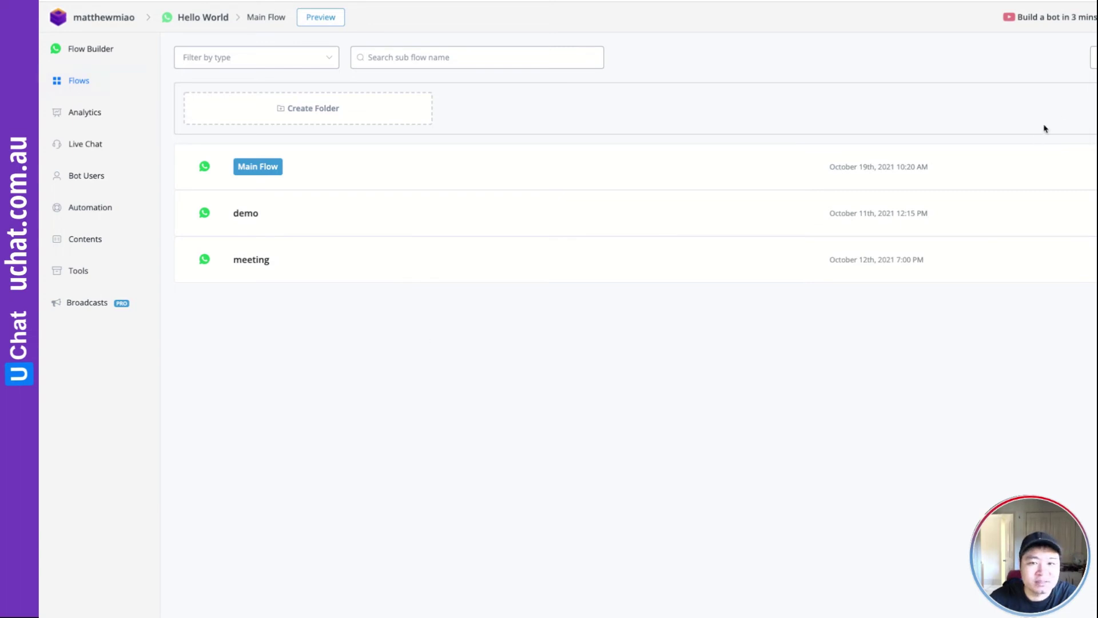
Create a new sub flow of type Whatsapp named "Template" in the Hello World bot
{"action": "left_click", "coordinate": [1094, 57]}
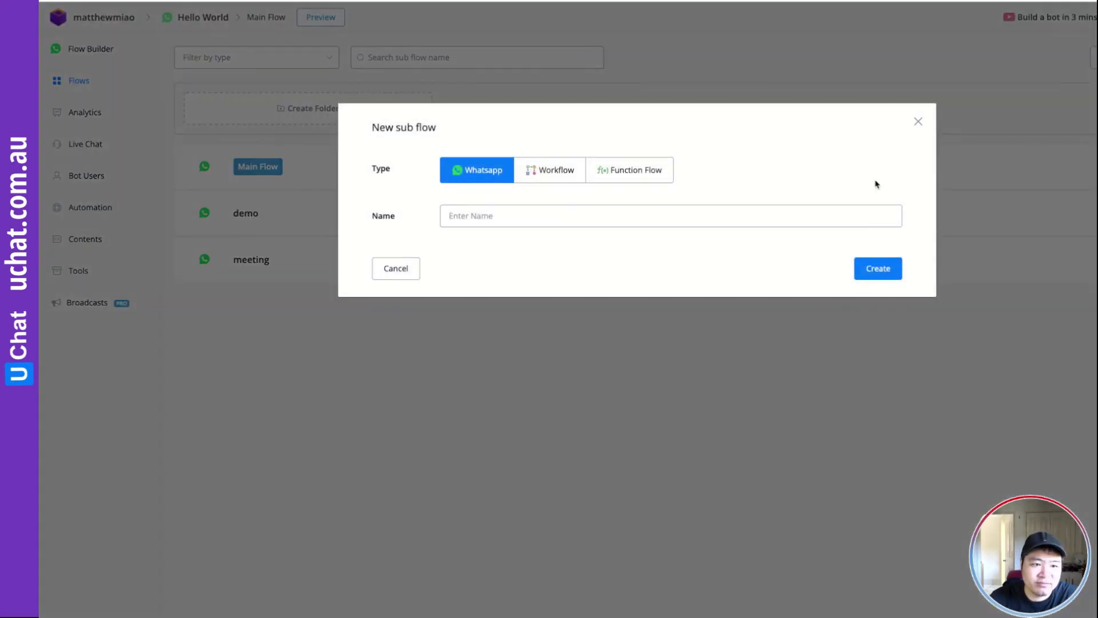
{"action": "left_click", "coordinate": [668, 212]}
{"action": "type", "text": "Template"}
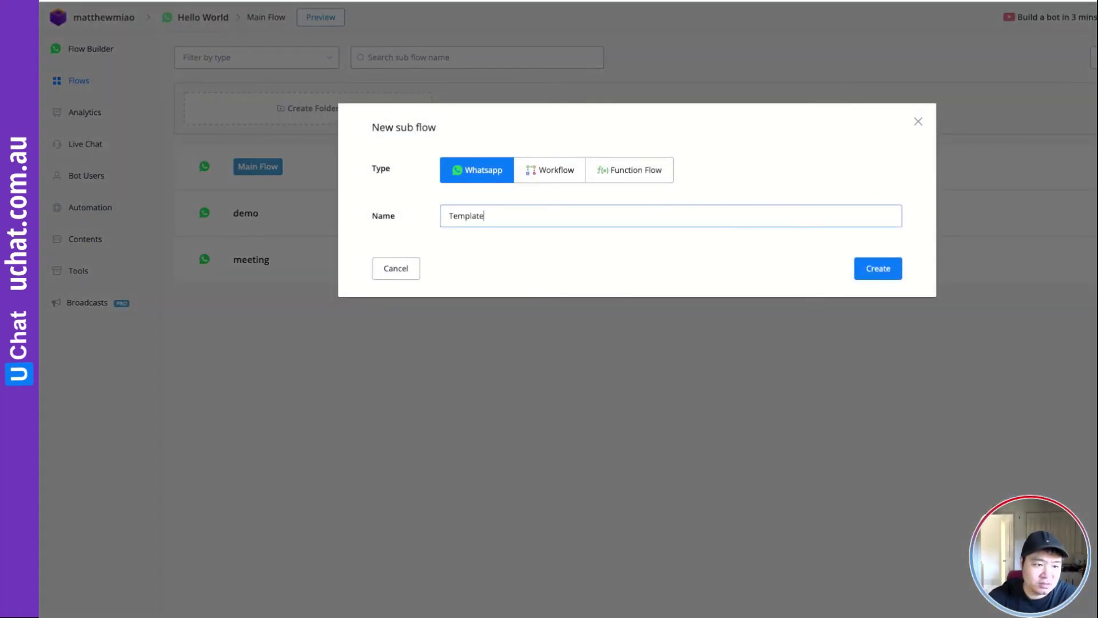
{"action": "left_click", "coordinate": [881, 269]}
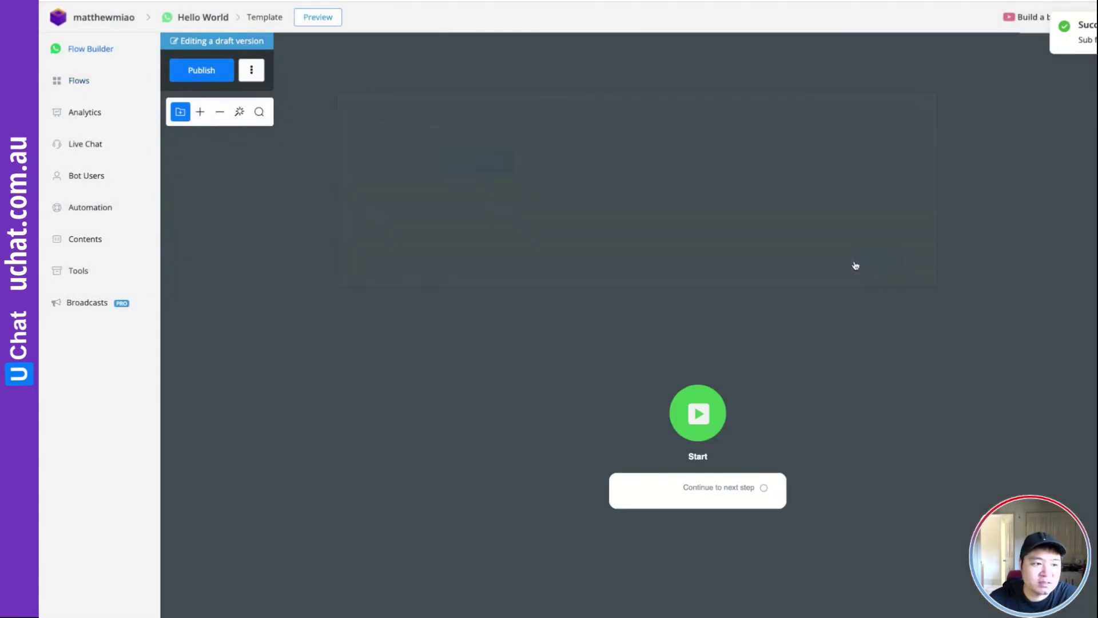
Connect a new Send Message step to the Start node and give it a WhatsApp Message Template block
{"action": "left_click_drag", "start_coordinate": [907, 285], "coordinate": [706, 255]}
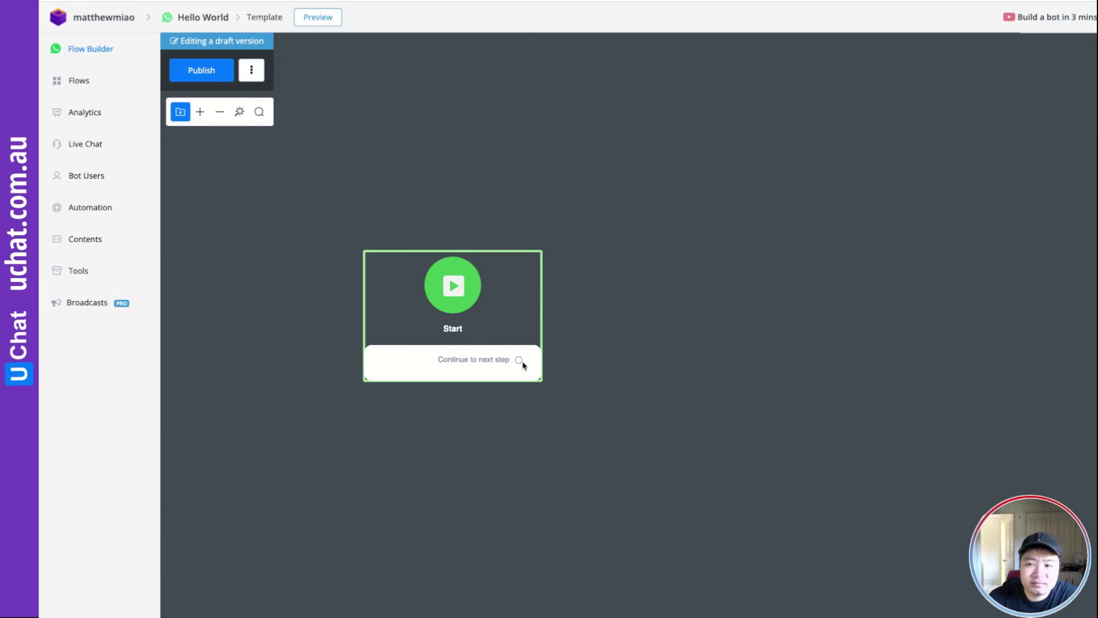
{"action": "left_click_drag", "start_coordinate": [520, 362], "coordinate": [614, 304]}
{"action": "left_click", "coordinate": [676, 343]}
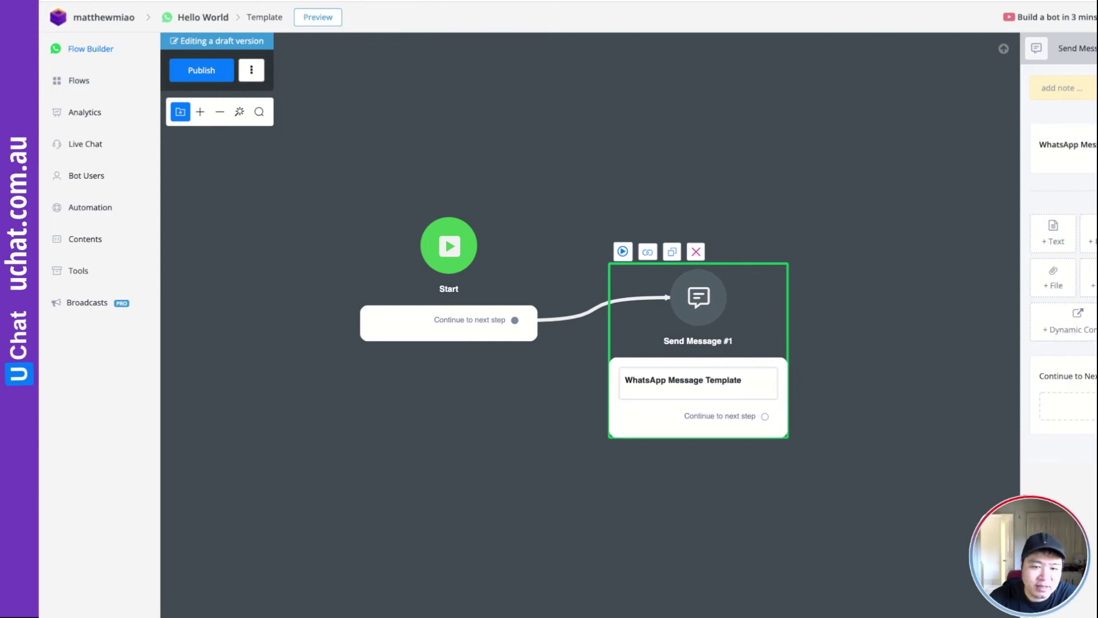
Select the en - order_confirmation_live_demo template for the Send Message step's WhatsApp Message Template block
{"action": "left_click", "coordinate": [1087, 197]}
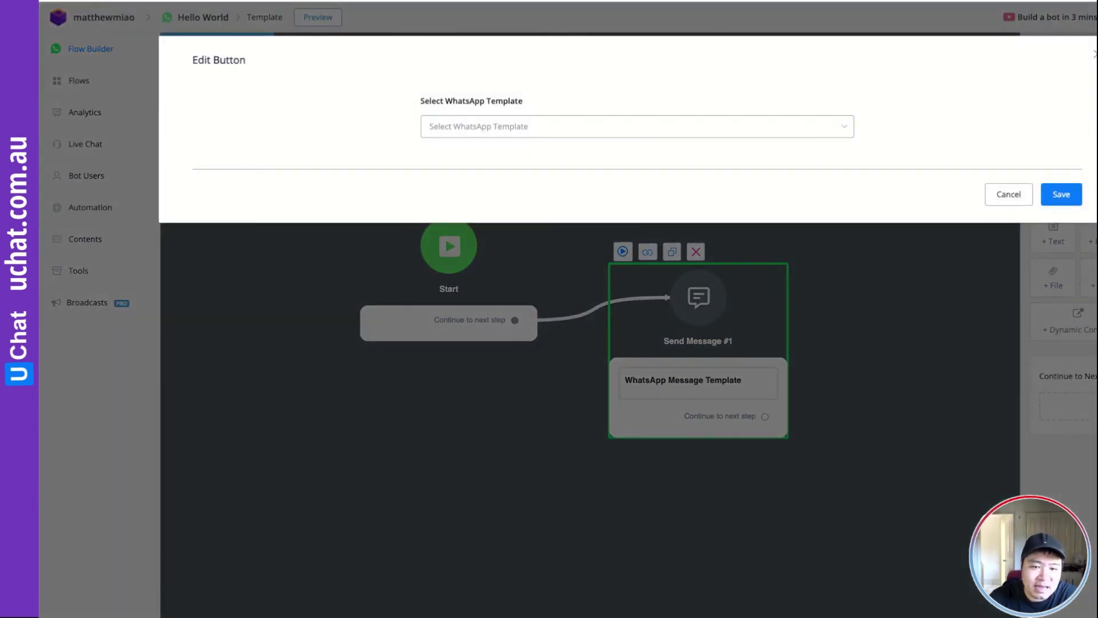
{"action": "left_click", "coordinate": [483, 127]}
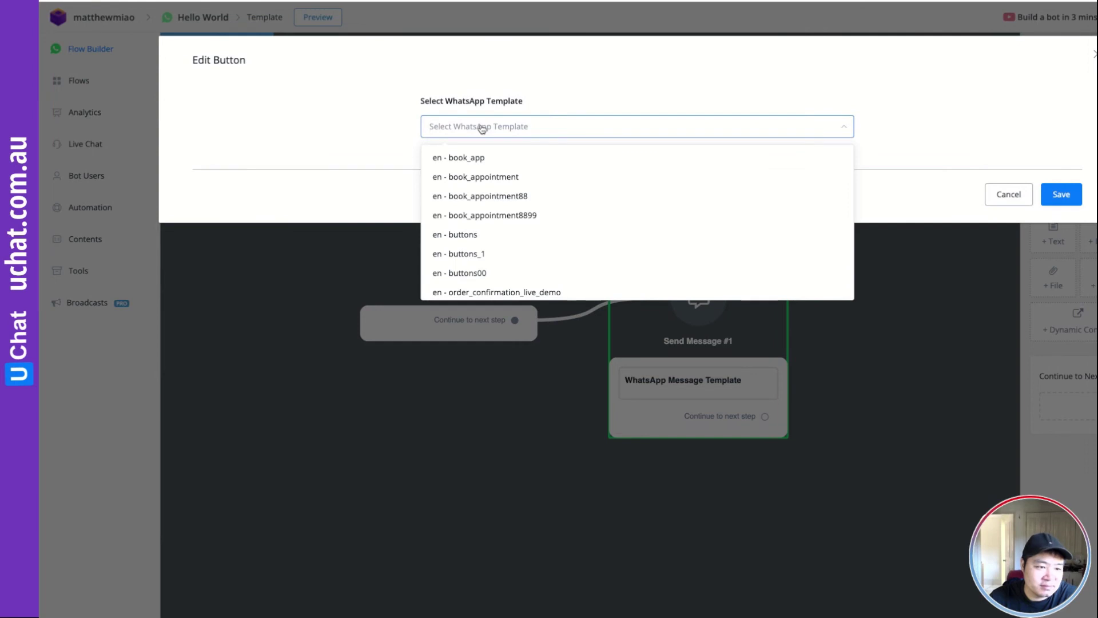
{"action": "scroll", "coordinate": [515, 203], "scroll_direction": "down", "scroll_amount": 3}
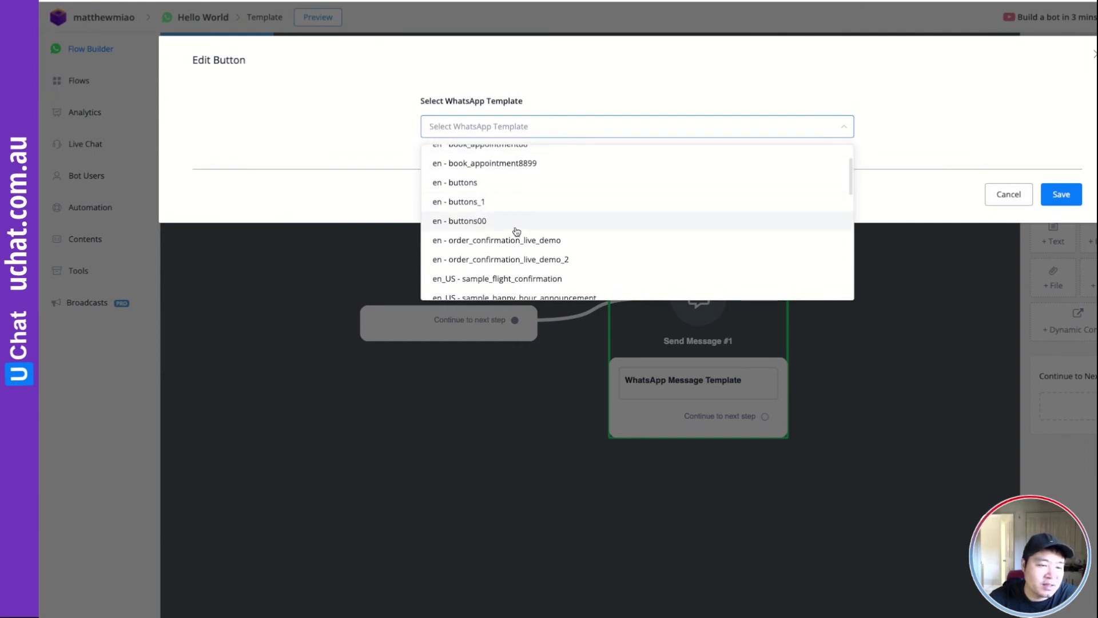
{"action": "left_click", "coordinate": [514, 240]}
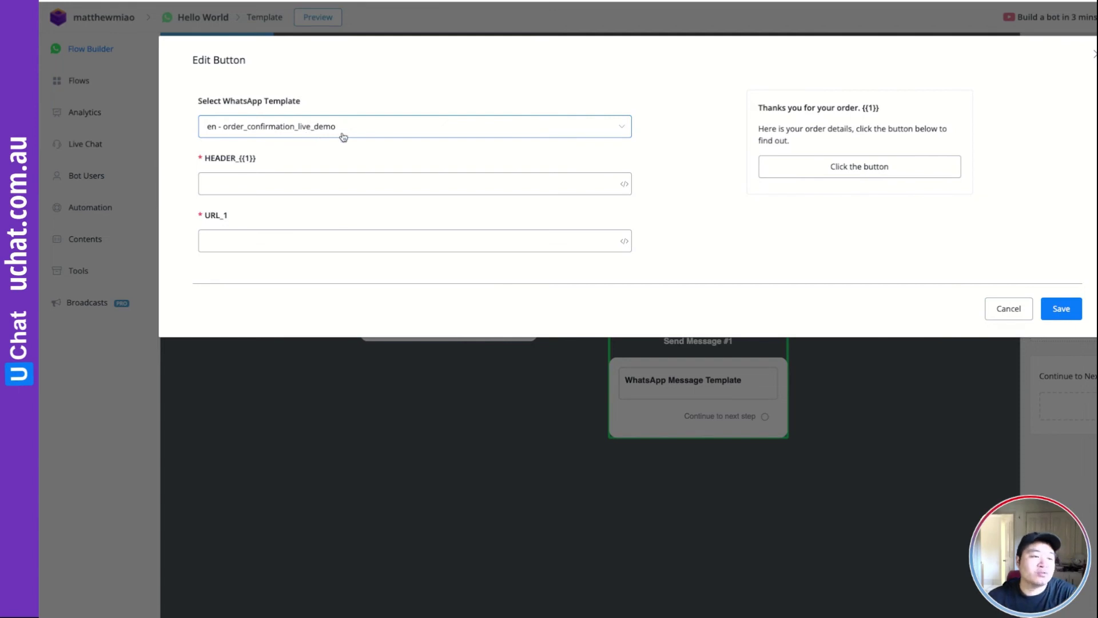
Fill the template's HEADER_{{1}} variable with the First Name system field
{"action": "left_click", "coordinate": [249, 181]}
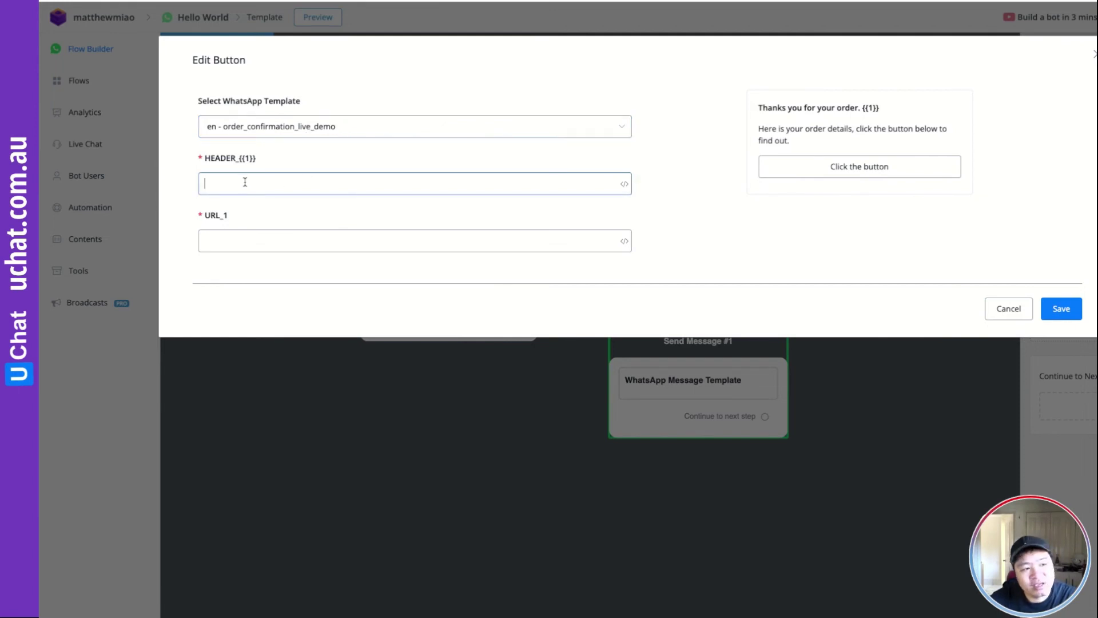
{"action": "left_click", "coordinate": [247, 163]}
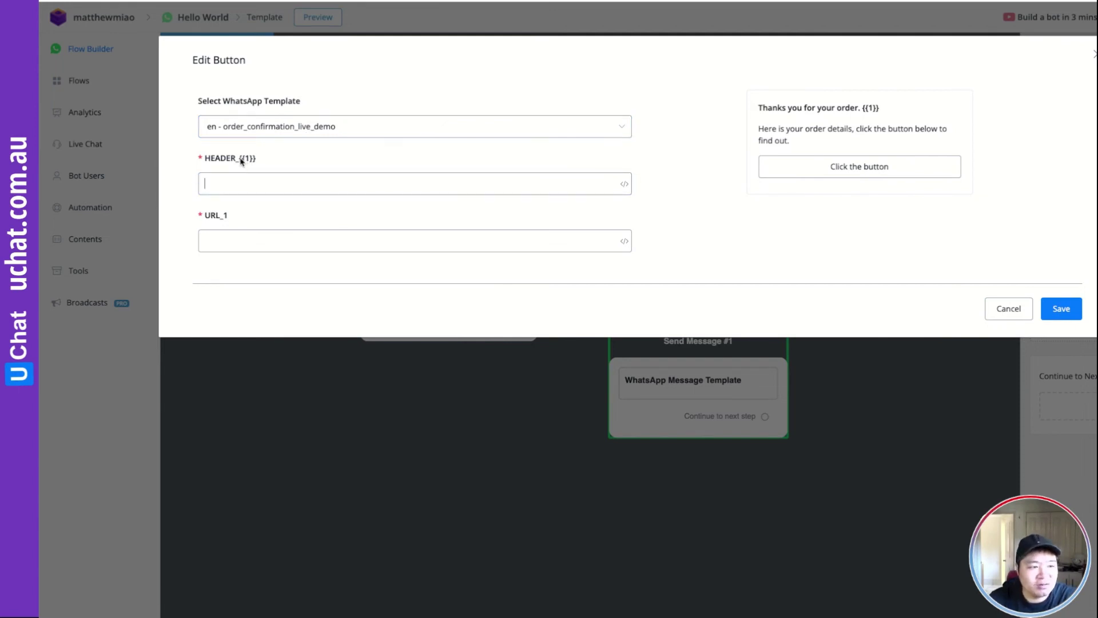
{"action": "left_click", "coordinate": [359, 179]}
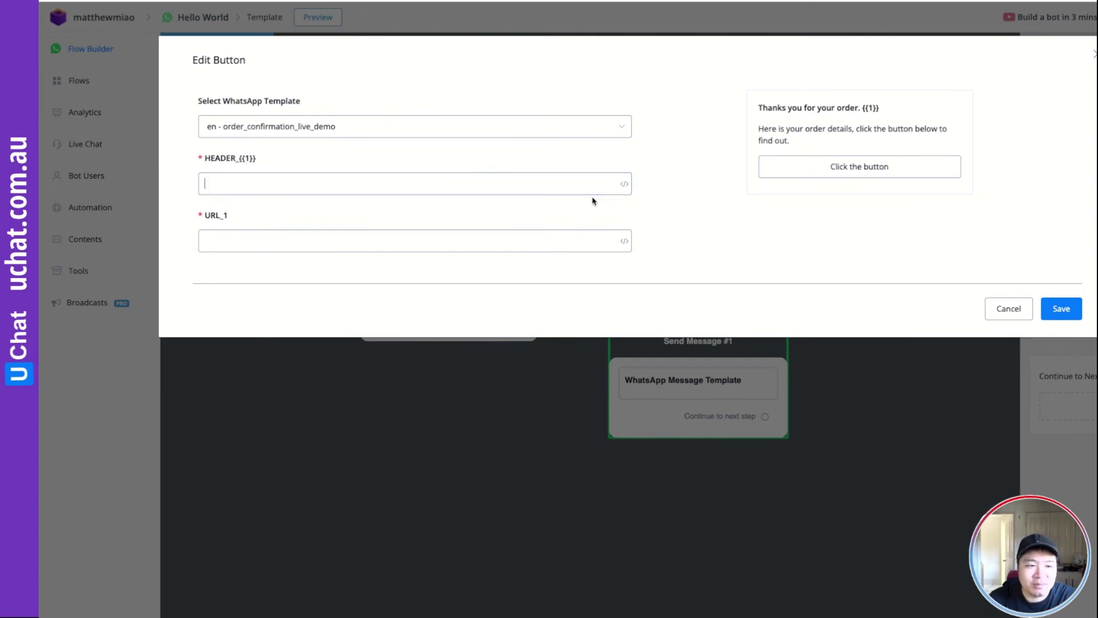
{"action": "left_click", "coordinate": [625, 186]}
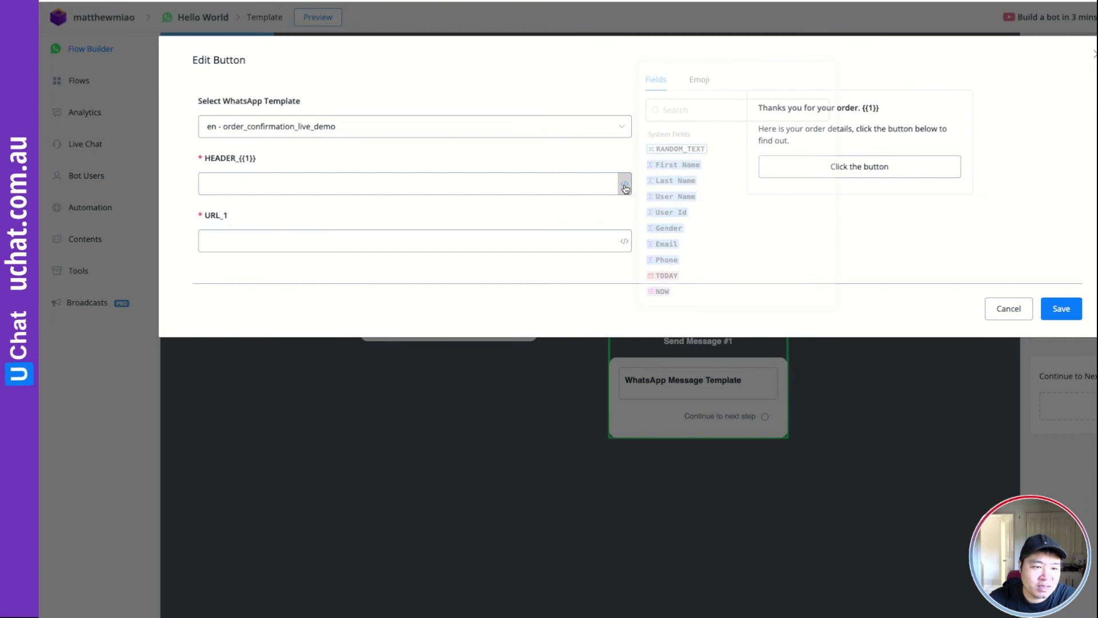
{"action": "left_click", "coordinate": [683, 166]}
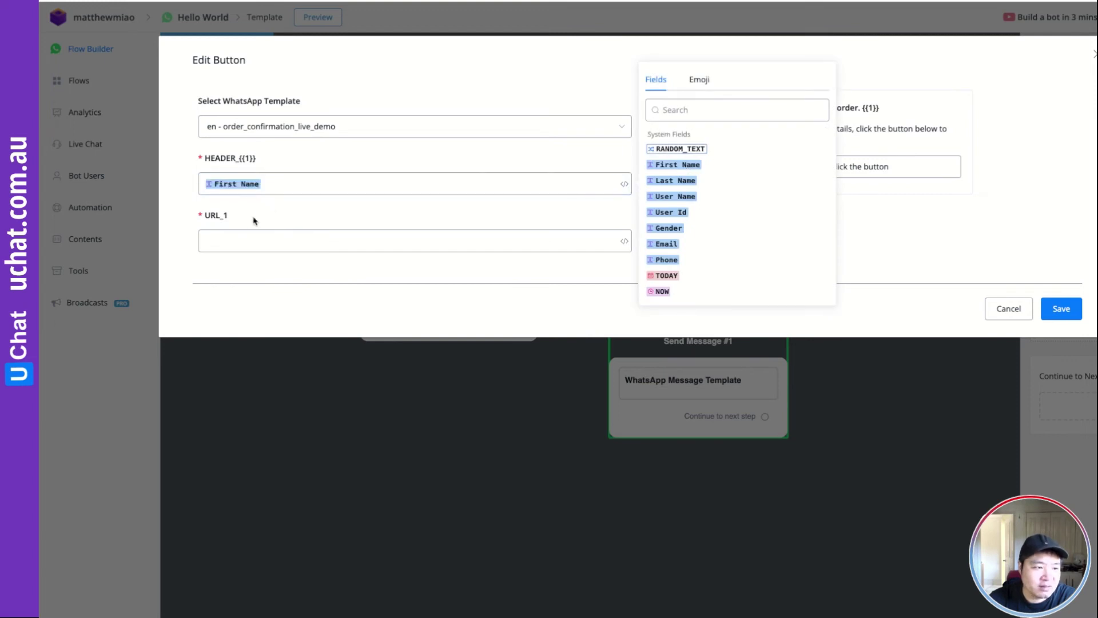
{"action": "left_click", "coordinate": [216, 239]}
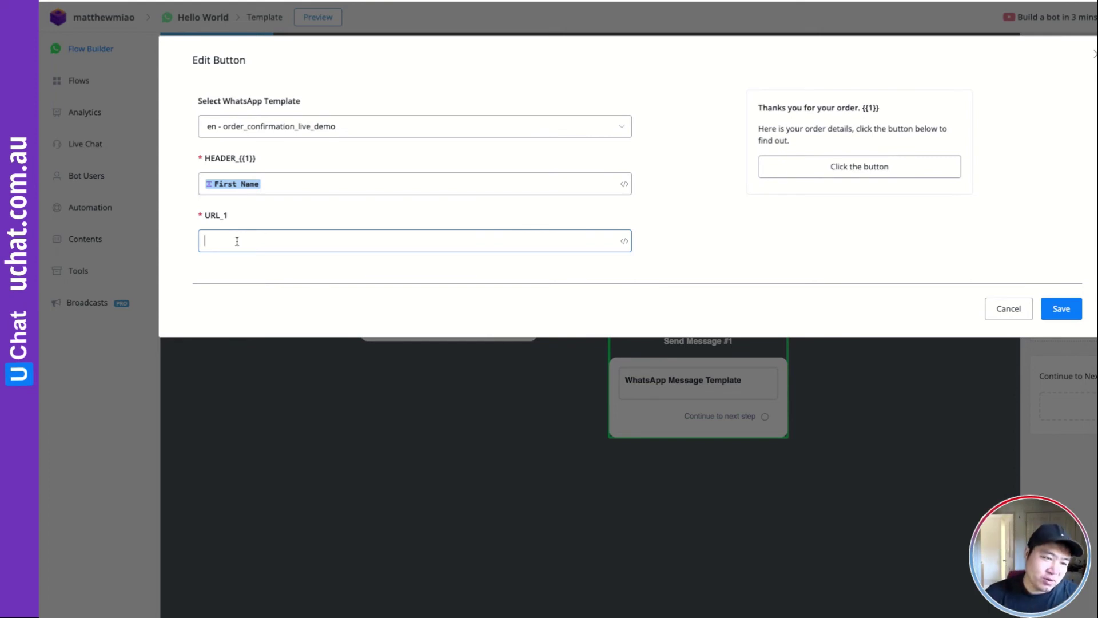
{"action": "left_click", "coordinate": [804, 59]}
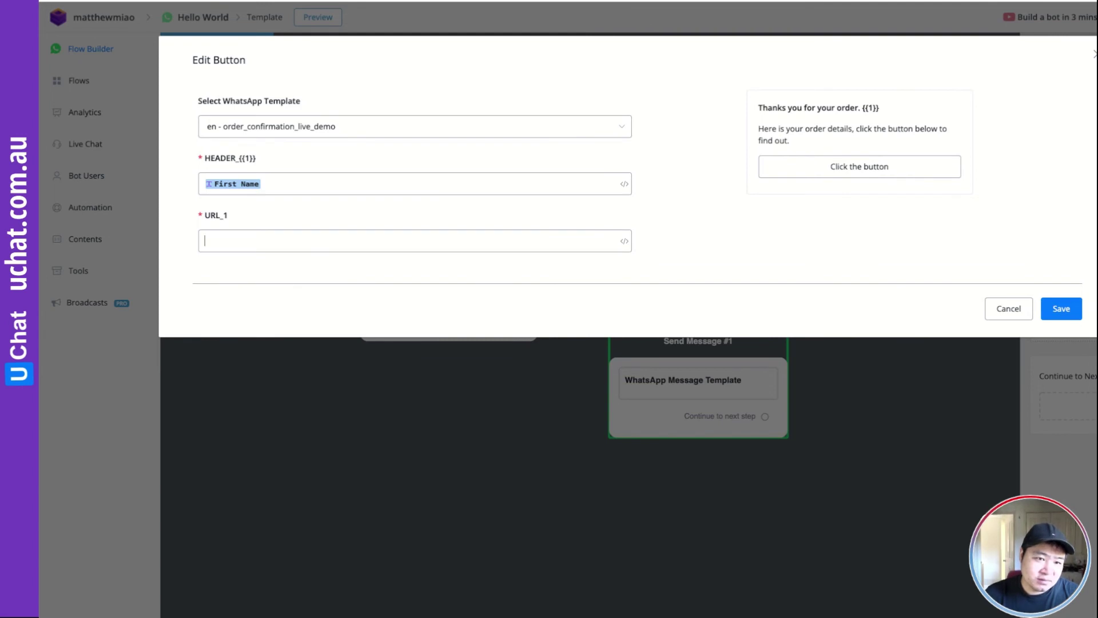
{"action": "left_click", "coordinate": [273, 240]}
{"action": "type", "text": "h"}
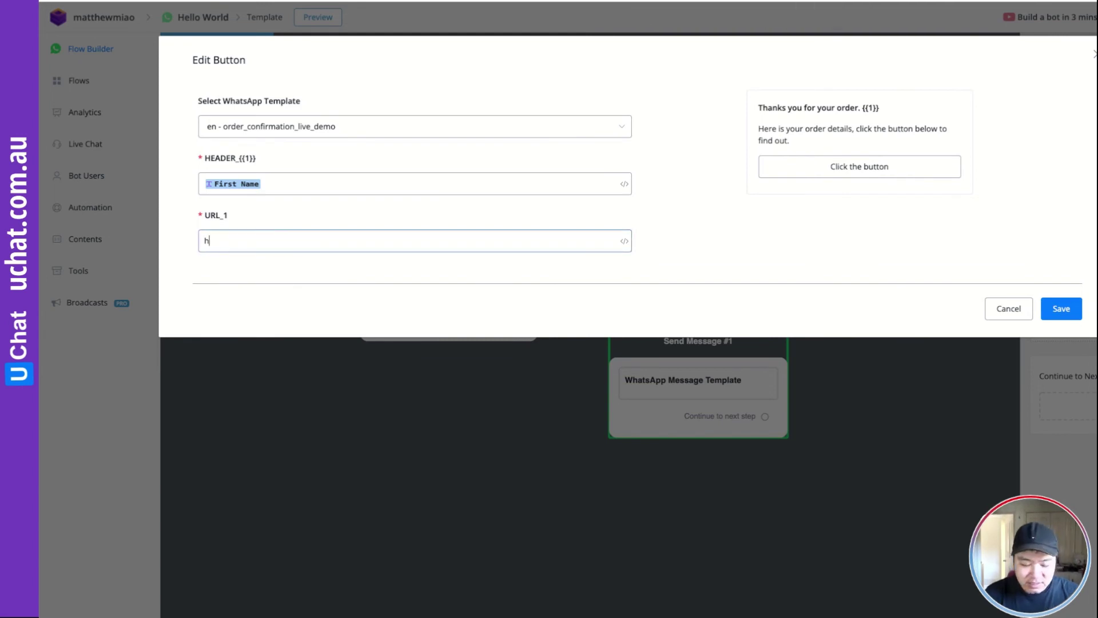
{"action": "type", "text": "ttps://w"}
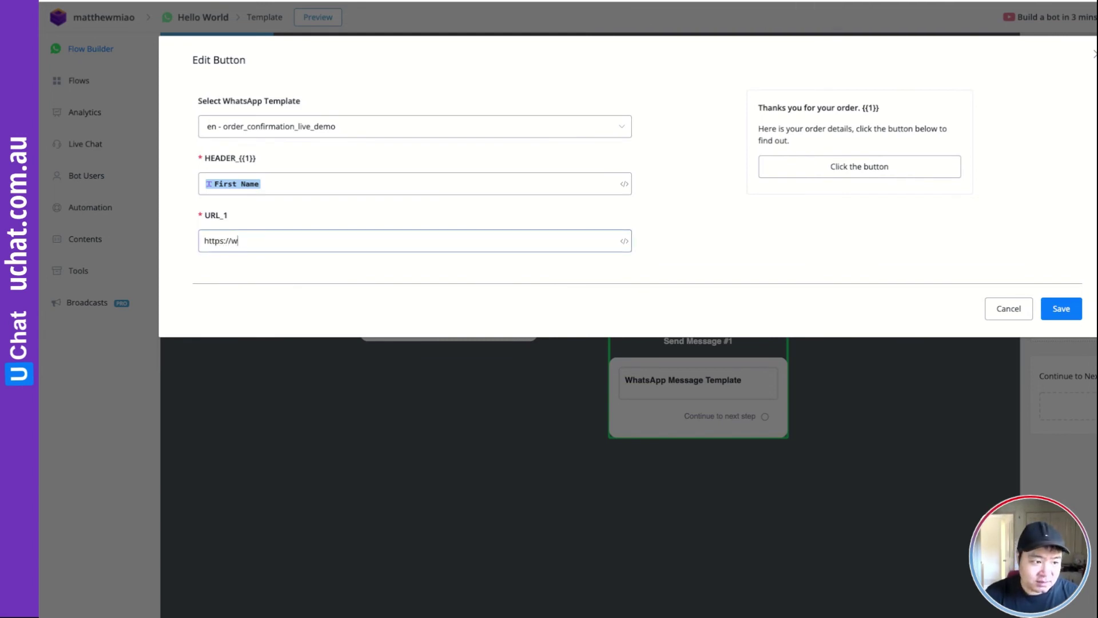
{"action": "type", "text": "ww.uchat.com.au"}
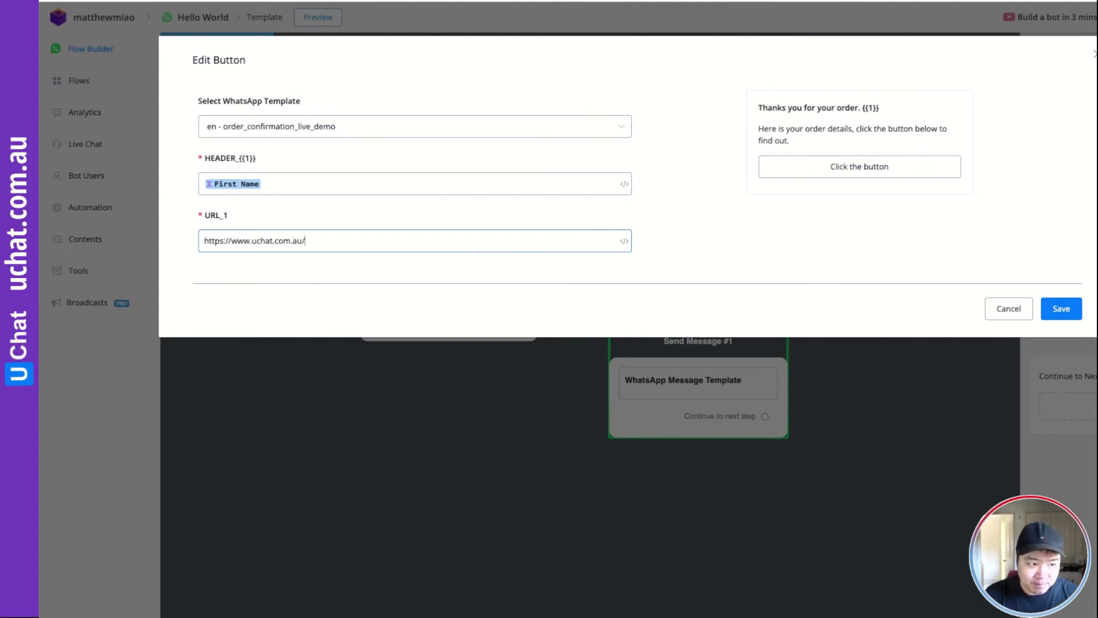
{"action": "type", "text": "/{{price"}
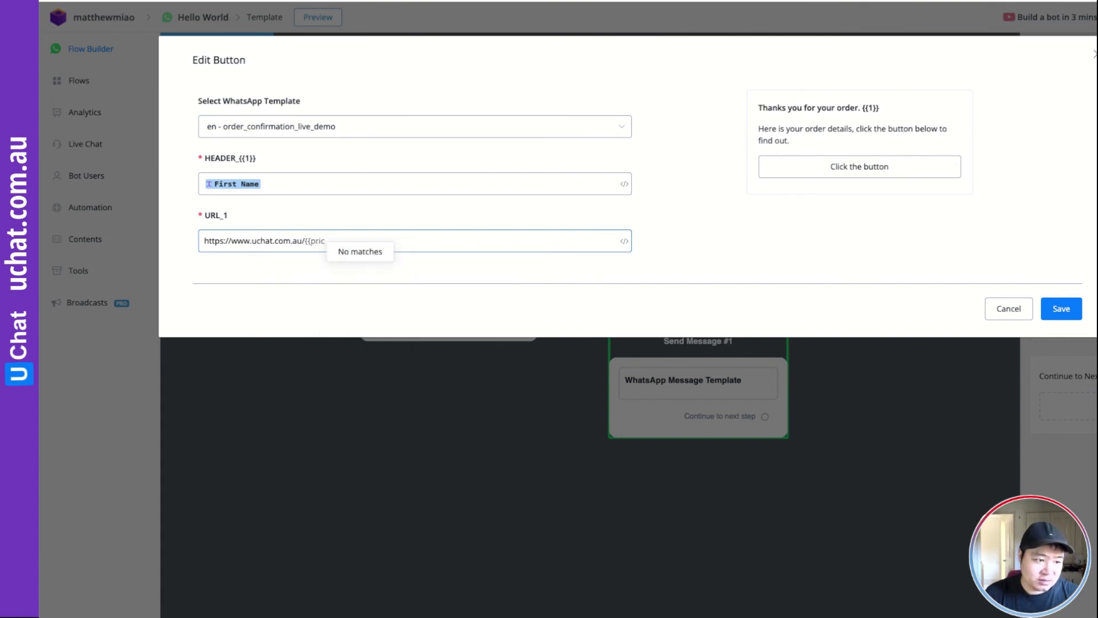
{"action": "key", "text": "BackSpace"}
{"action": "key", "text": "BackSpace"}
{"action": "key", "text": "BackSpace"}
{"action": "key", "text": "BackSpace"}
{"action": "type", "text": "1"}
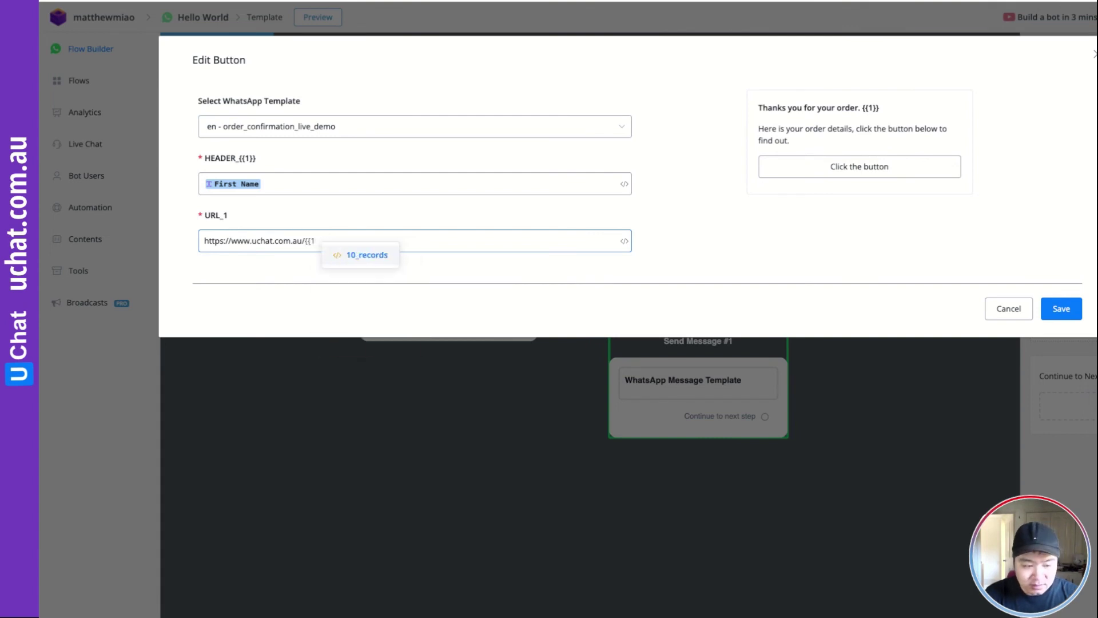
{"action": "type", "text": "}}"}
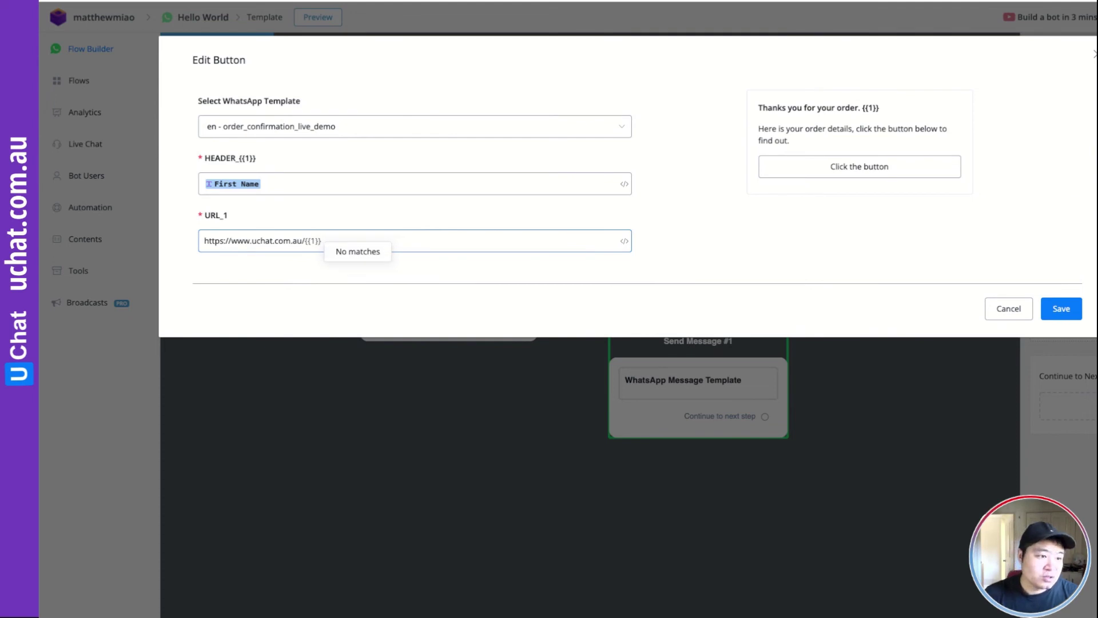
Replace the URL_1 value with just "pricing" and save the template block
{"action": "left_click", "coordinate": [292, 240]}
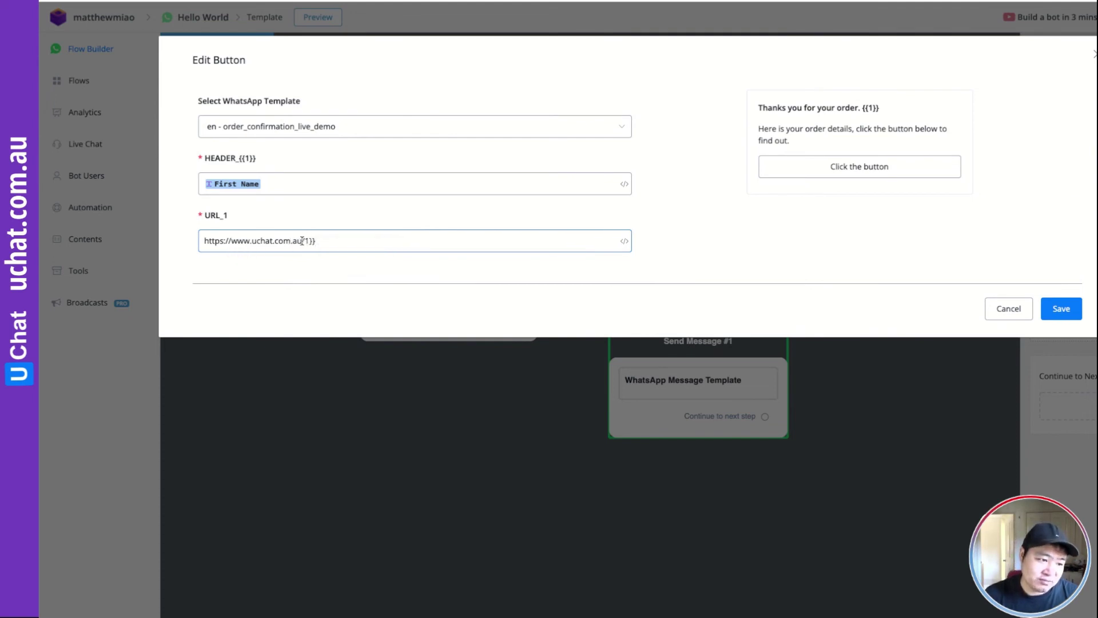
{"action": "left_click_drag", "start_coordinate": [303, 240], "coordinate": [197, 240]}
{"action": "key", "text": "BackSpace"}
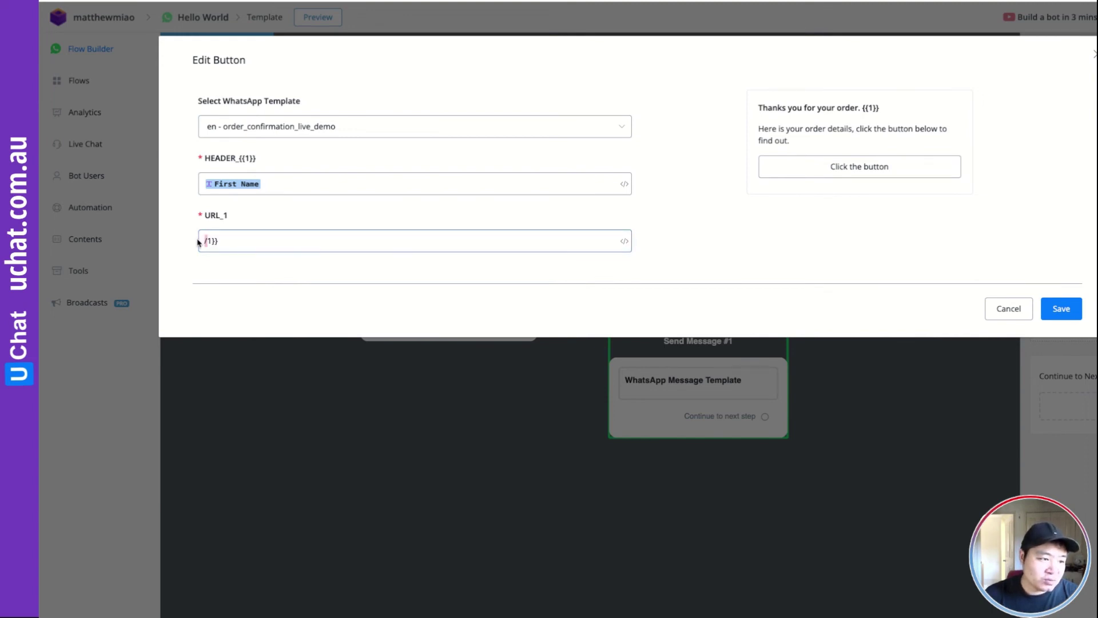
{"action": "left_click", "coordinate": [224, 241]}
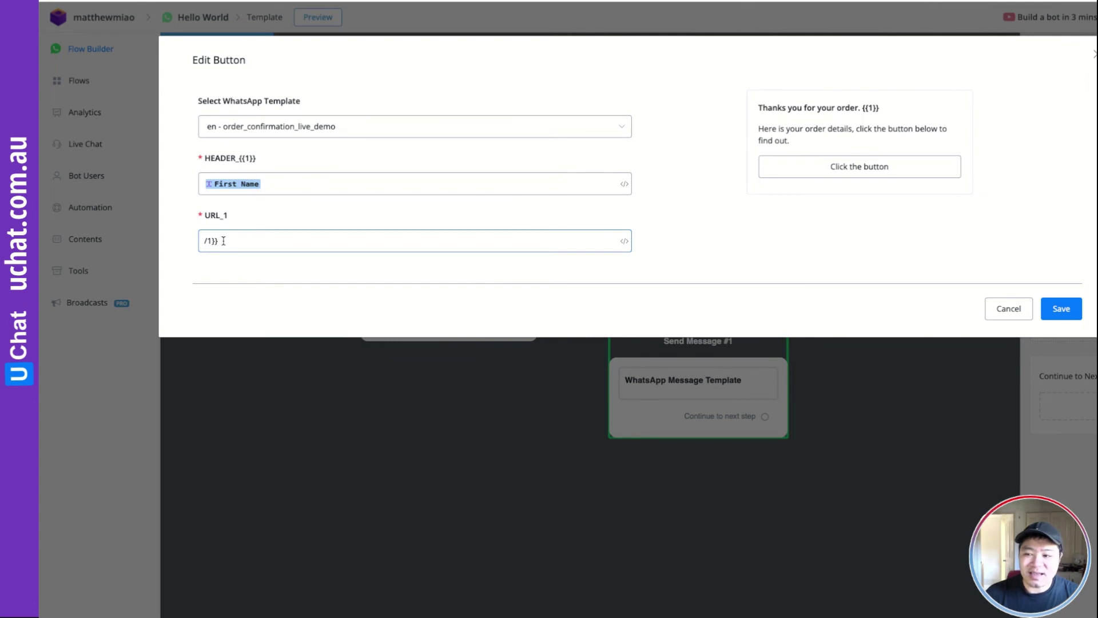
{"action": "left_click_drag", "start_coordinate": [224, 241], "coordinate": [184, 239]}
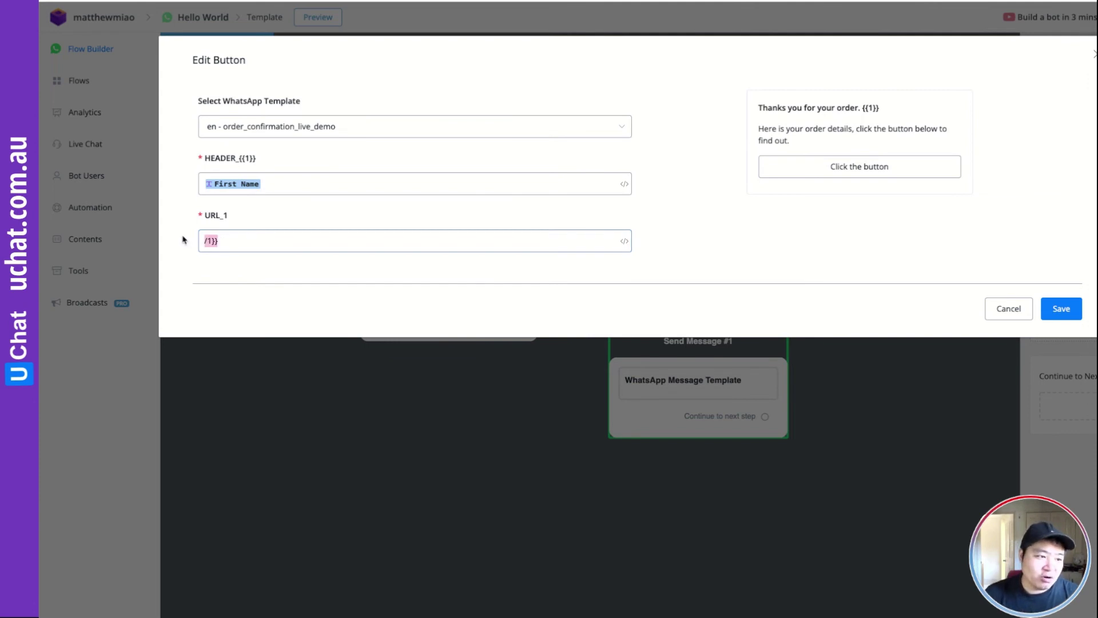
{"action": "key", "text": "BackSpace"}
{"action": "type", "text": "p"}
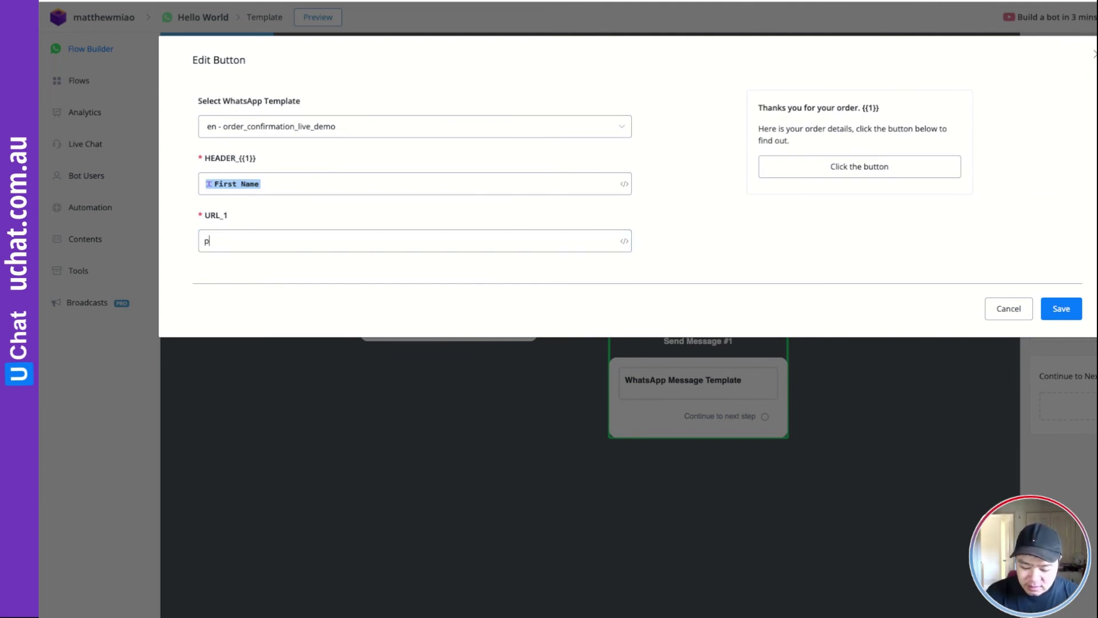
{"action": "type", "text": "ricing"}
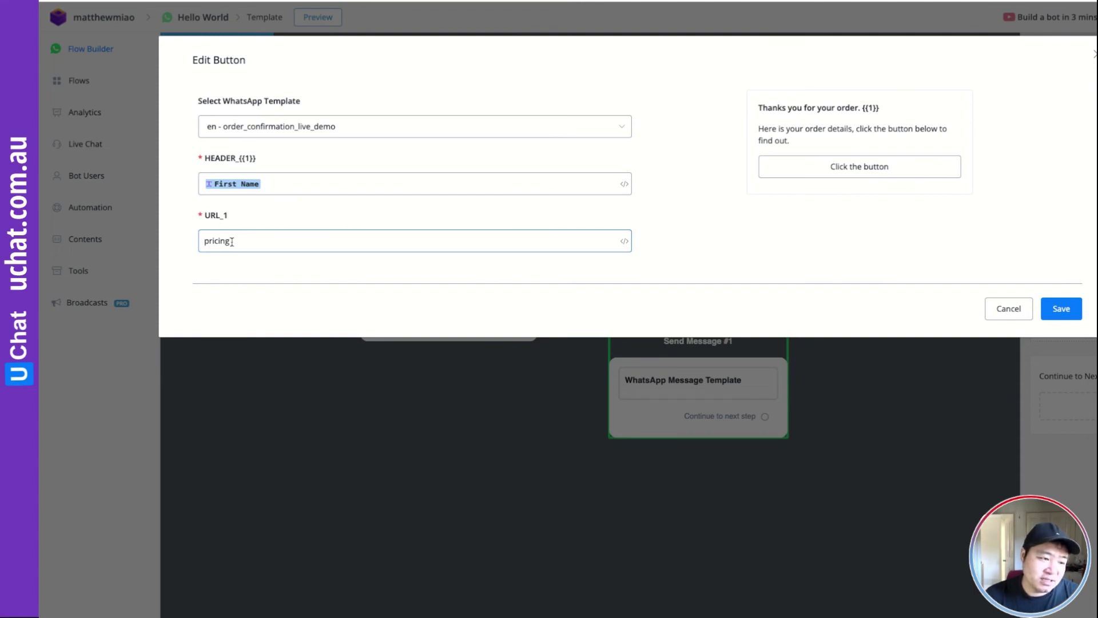
{"action": "left_click_drag", "start_coordinate": [231, 243], "coordinate": [199, 242]}
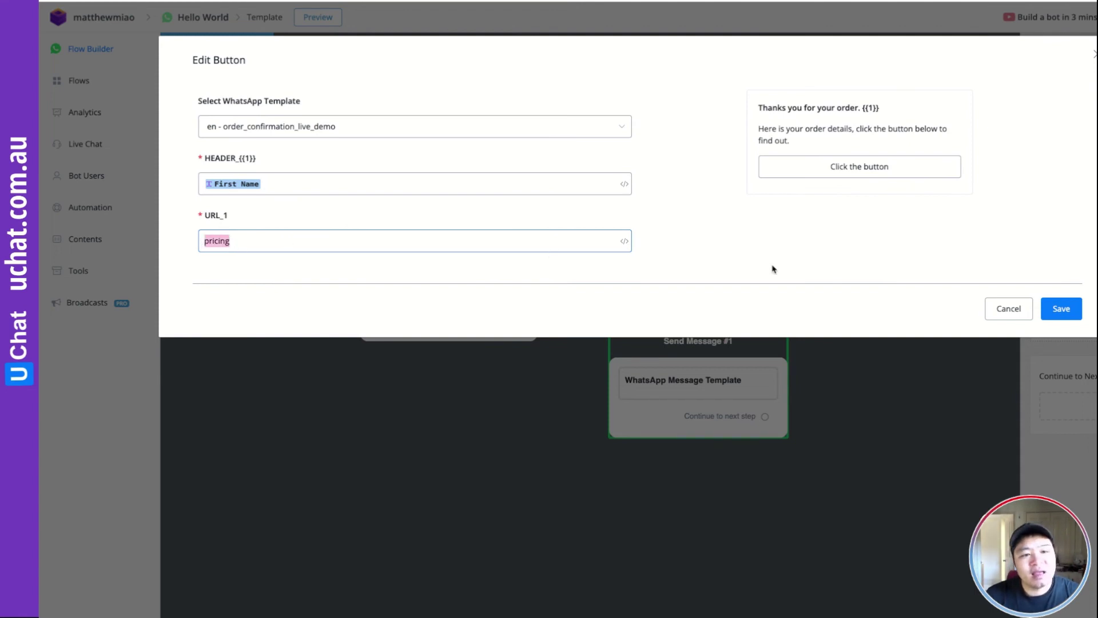
{"action": "left_click", "coordinate": [1062, 309]}
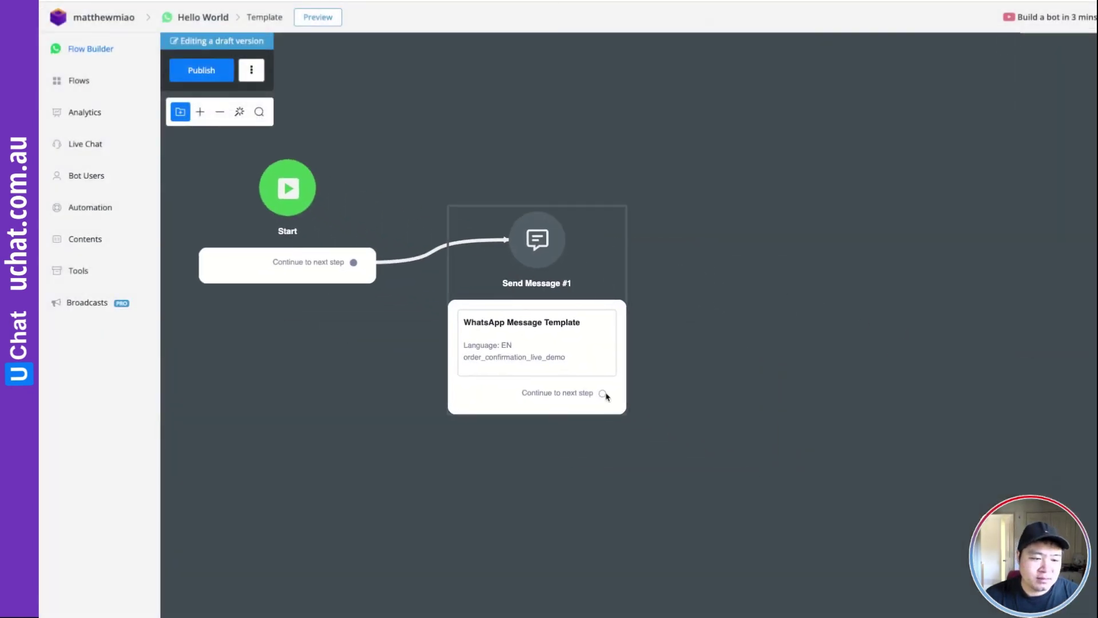
Connect a new Send Message step after the template message with the text "Click the button above." and publish the flow
{"action": "left_click_drag", "start_coordinate": [604, 394], "coordinate": [750, 318]}
{"action": "left_click", "coordinate": [807, 355]}
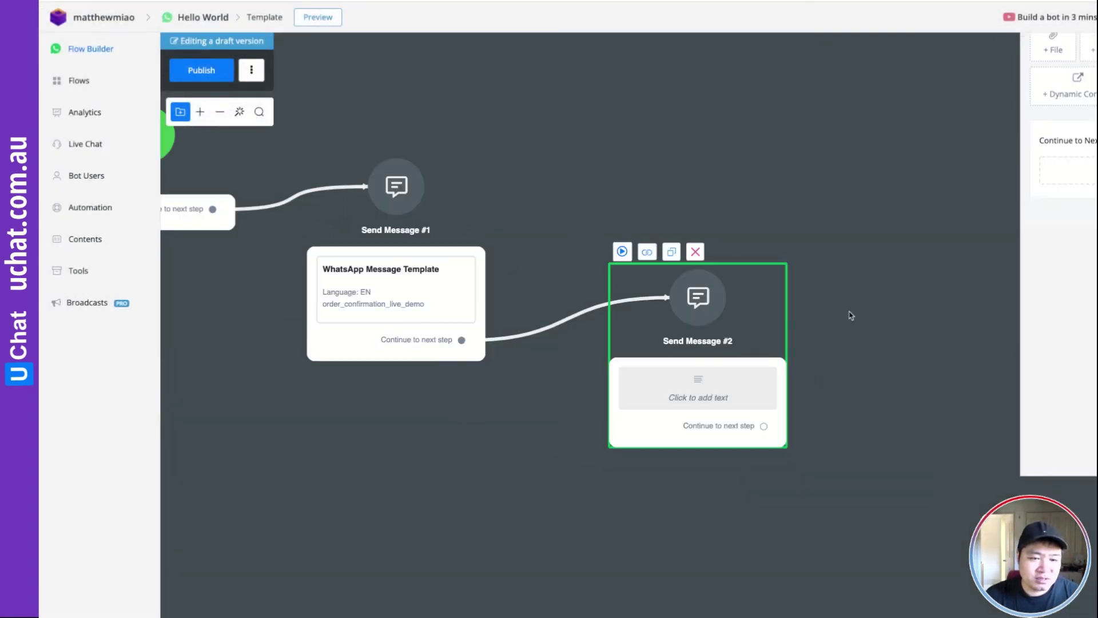
{"action": "left_click", "coordinate": [1057, 208]}
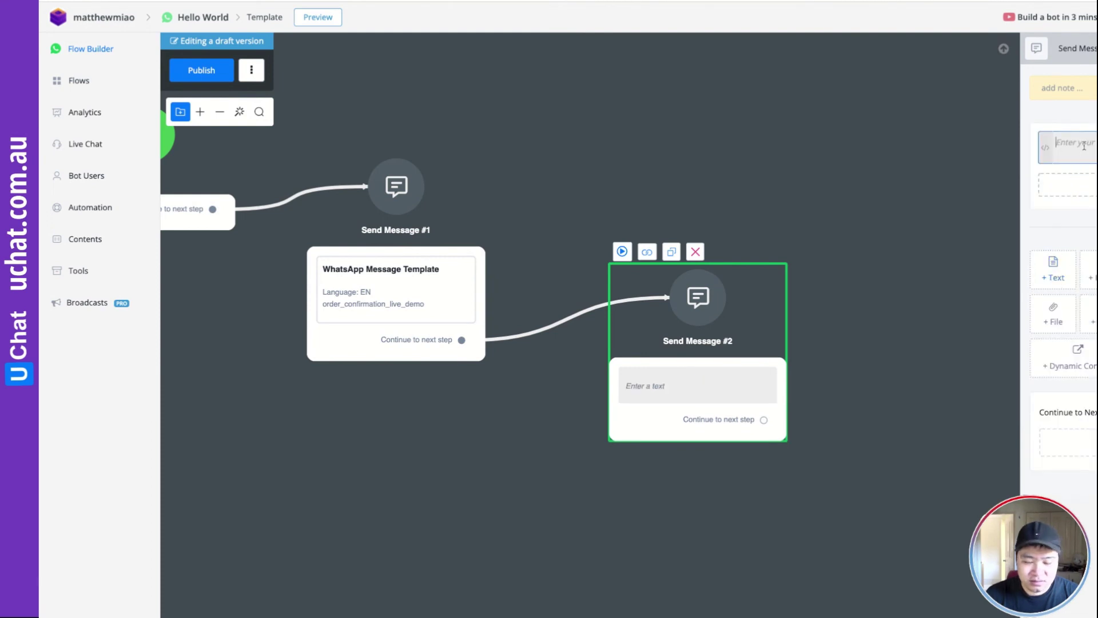
{"action": "type", "text": "Cl9"}
{"action": "type", "text": "ck the bt"}
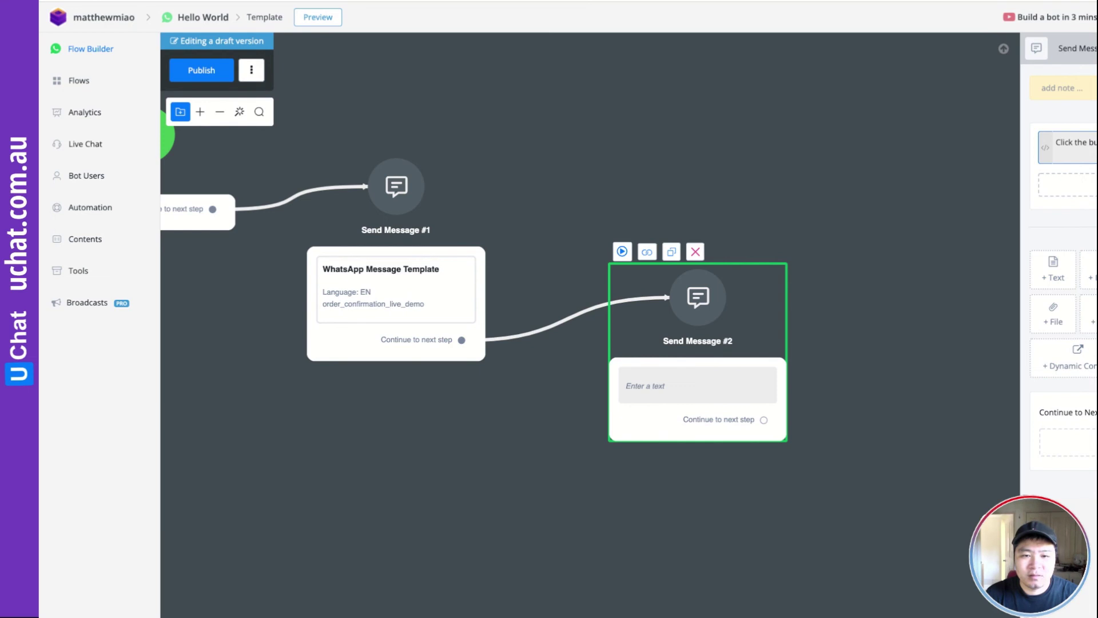
{"action": "left_click", "coordinate": [797, 204]}
{"action": "scroll", "coordinate": [669, 167], "scroll_direction": "left", "scroll_amount": 5}
{"action": "left_click", "coordinate": [204, 73]}
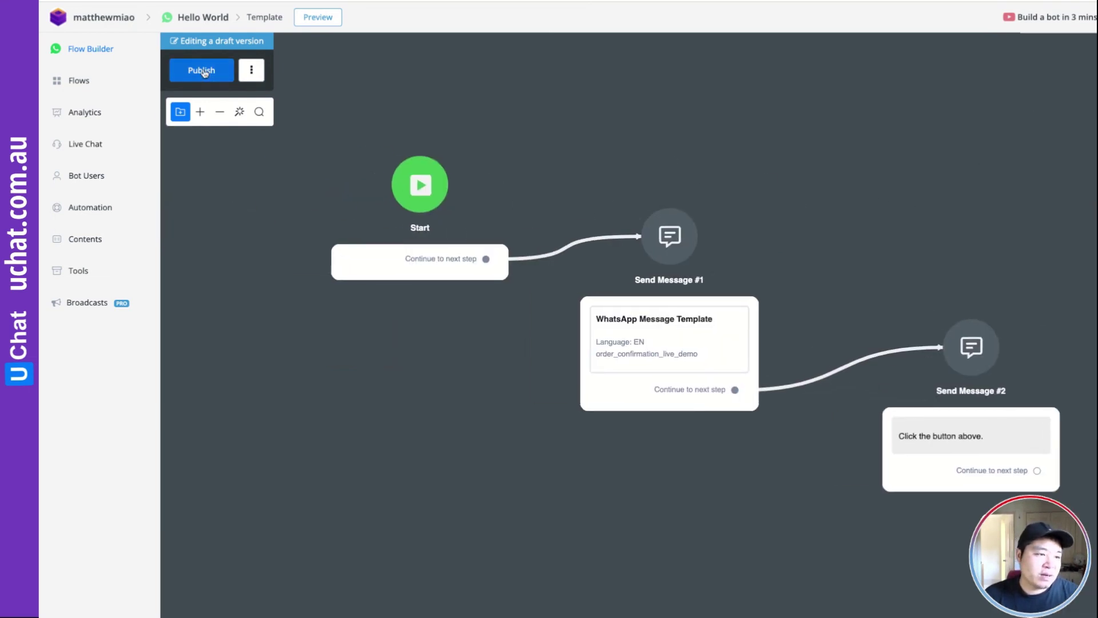
Create a keyword automation that goes to the Template sub flow when a message contains pricing or price
{"action": "left_click", "coordinate": [102, 210]}
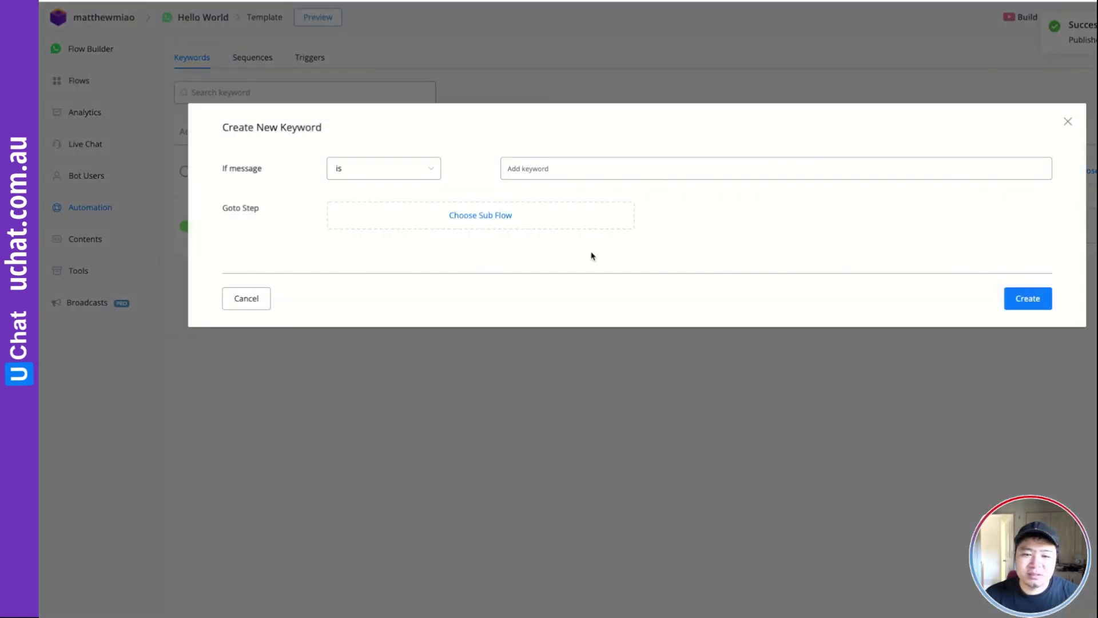
{"action": "left_click", "coordinate": [376, 170]}
{"action": "left_click", "coordinate": [362, 220]}
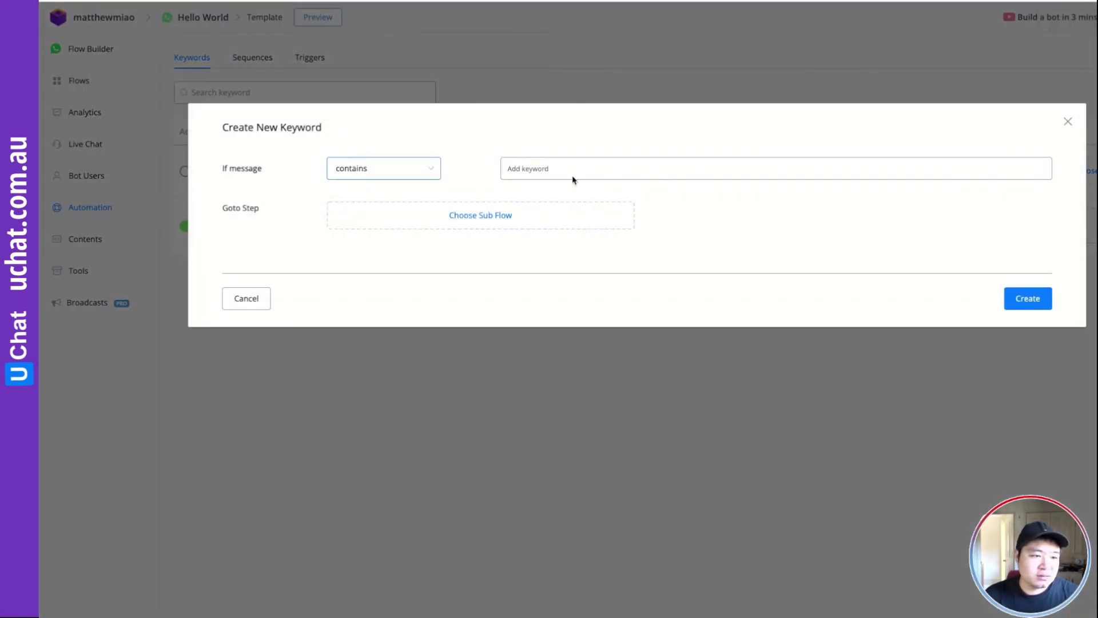
{"action": "left_click", "coordinate": [567, 166]}
{"action": "type", "text": "pricing"}
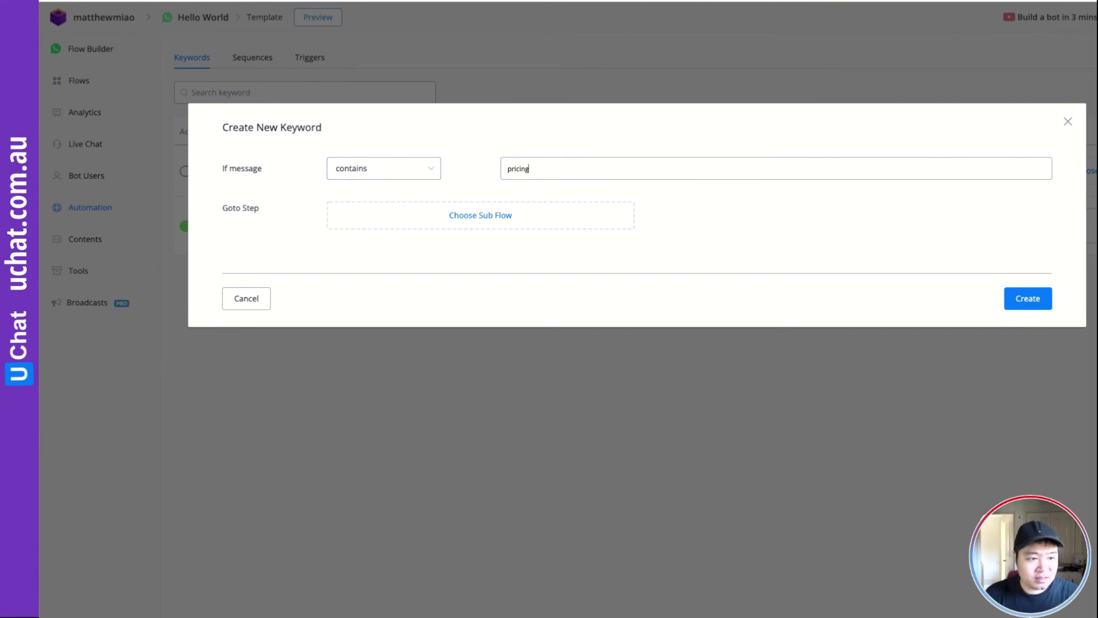
{"action": "key", "text": "Return"}
{"action": "type", "text": "price"}
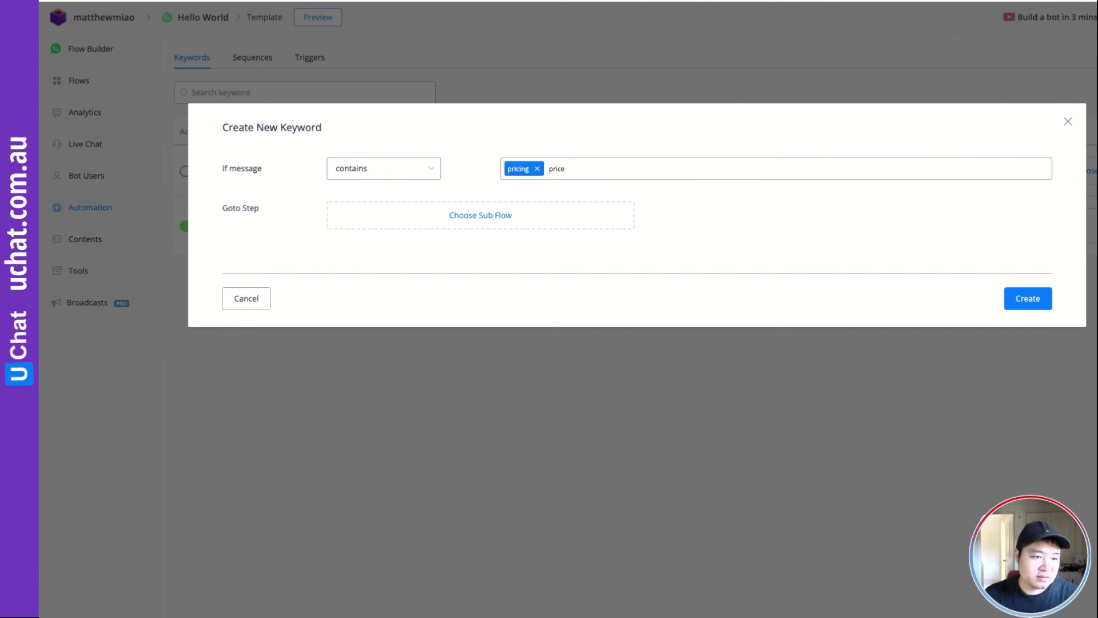
{"action": "key", "text": "Return"}
{"action": "left_click", "coordinate": [559, 216]}
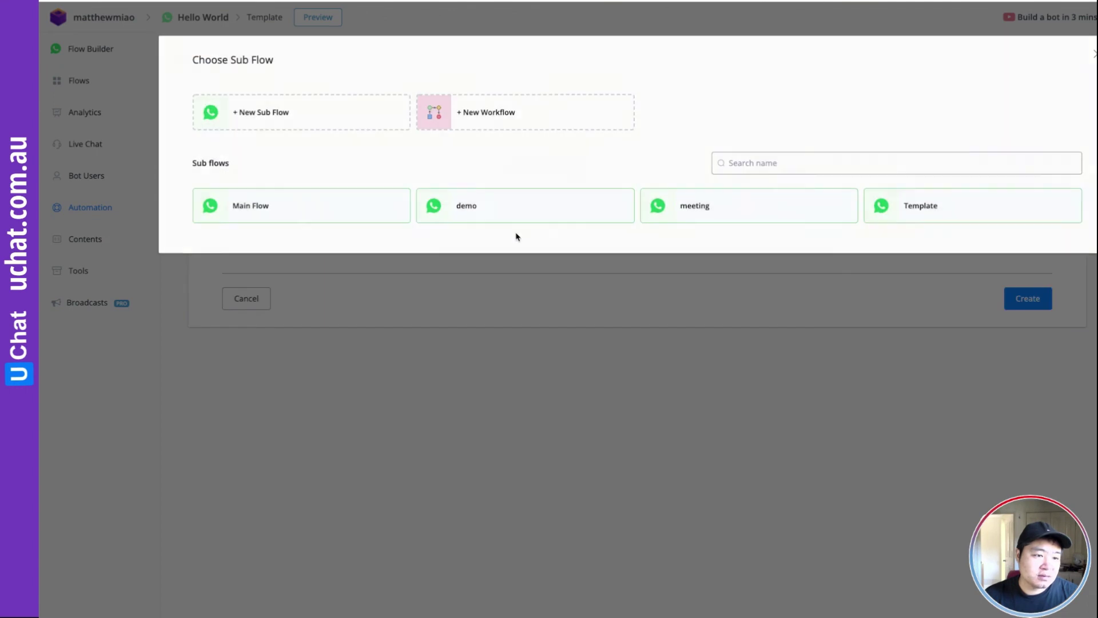
{"action": "left_click", "coordinate": [942, 209]}
{"action": "left_click", "coordinate": [1024, 302]}
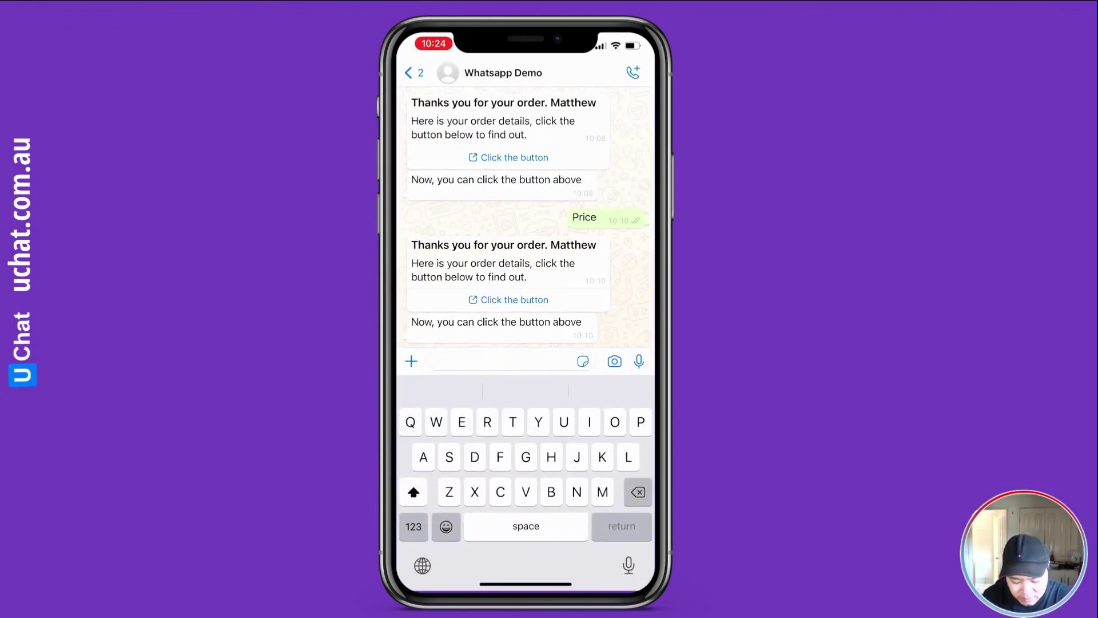
In WhatsApp on the phone, send "Price" to the Whatsapp Demo chat and check the bot's reply
{"action": "type", "text": "P"}
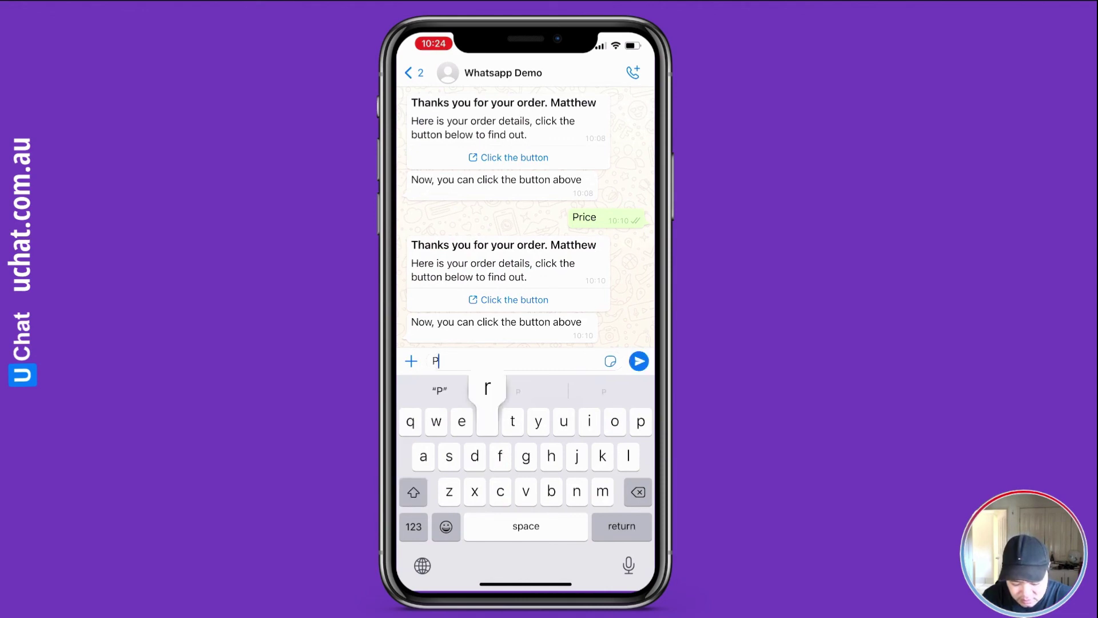
{"action": "type", "text": "rice"}
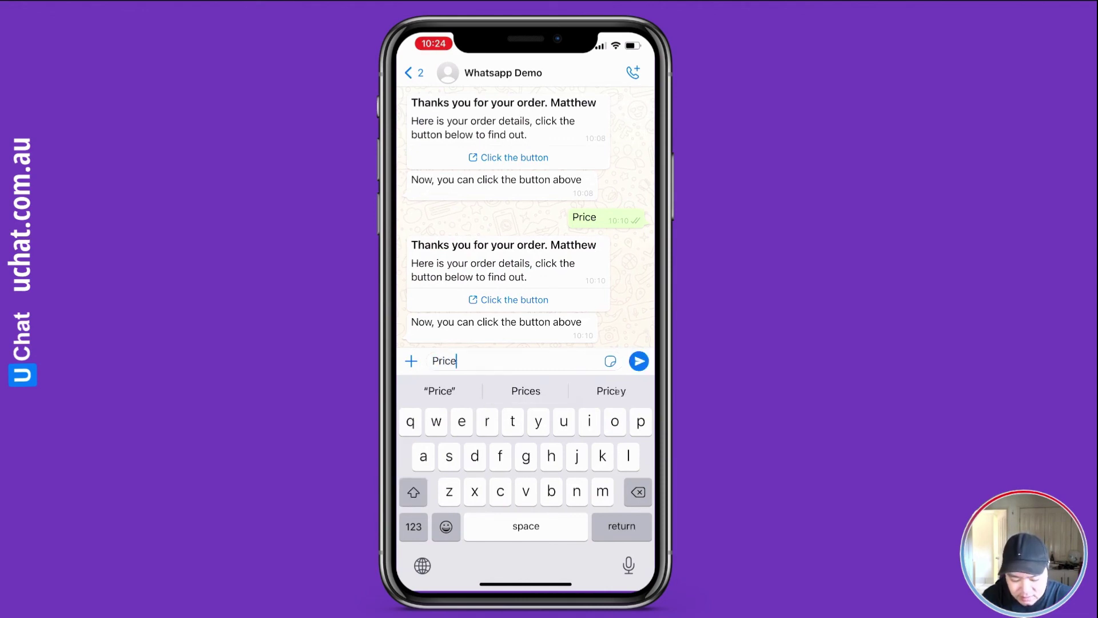
{"action": "key", "text": "Return"}
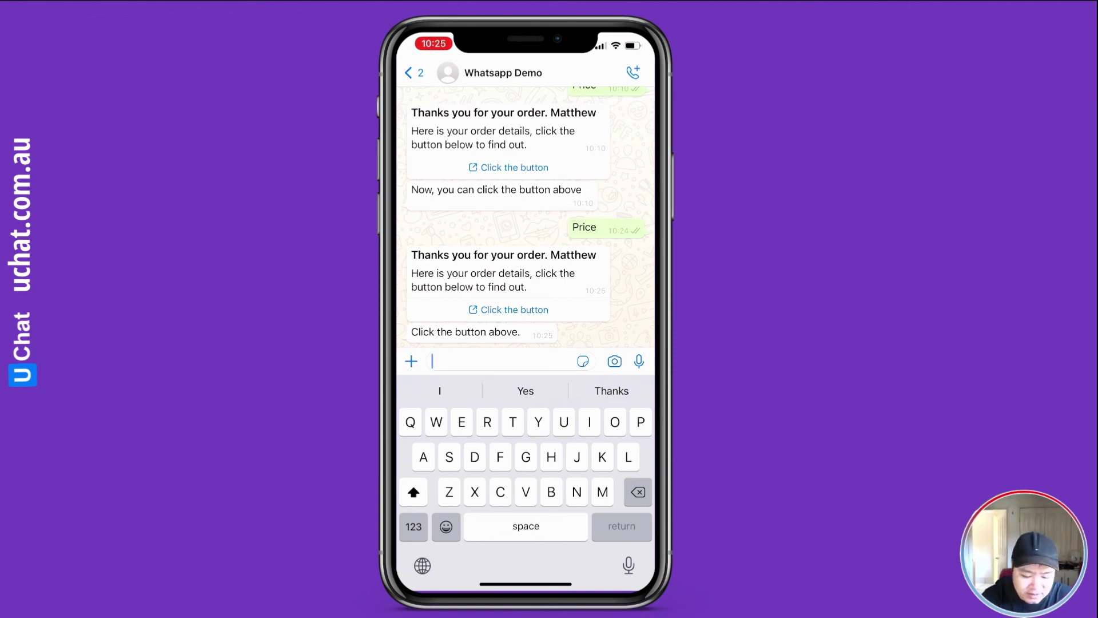
{"action": "scroll", "coordinate": [529, 215], "scroll_direction": "down", "scroll_amount": 1}
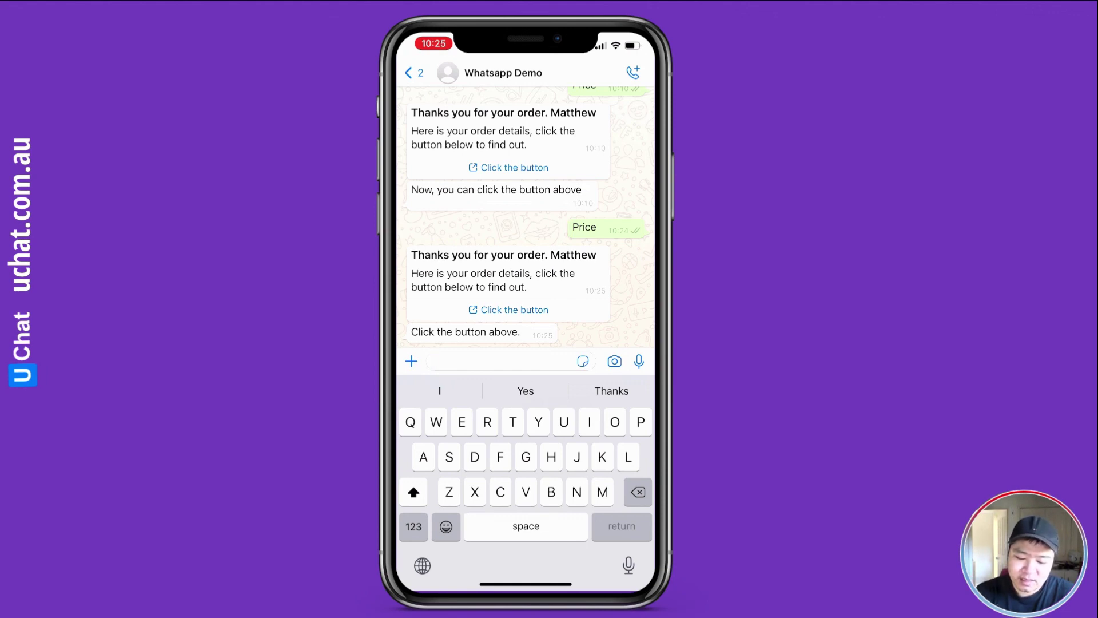
Follow the link button in the newest template message through to the website, look over the page, and leave the browser
{"action": "left_click", "coordinate": [514, 309]}
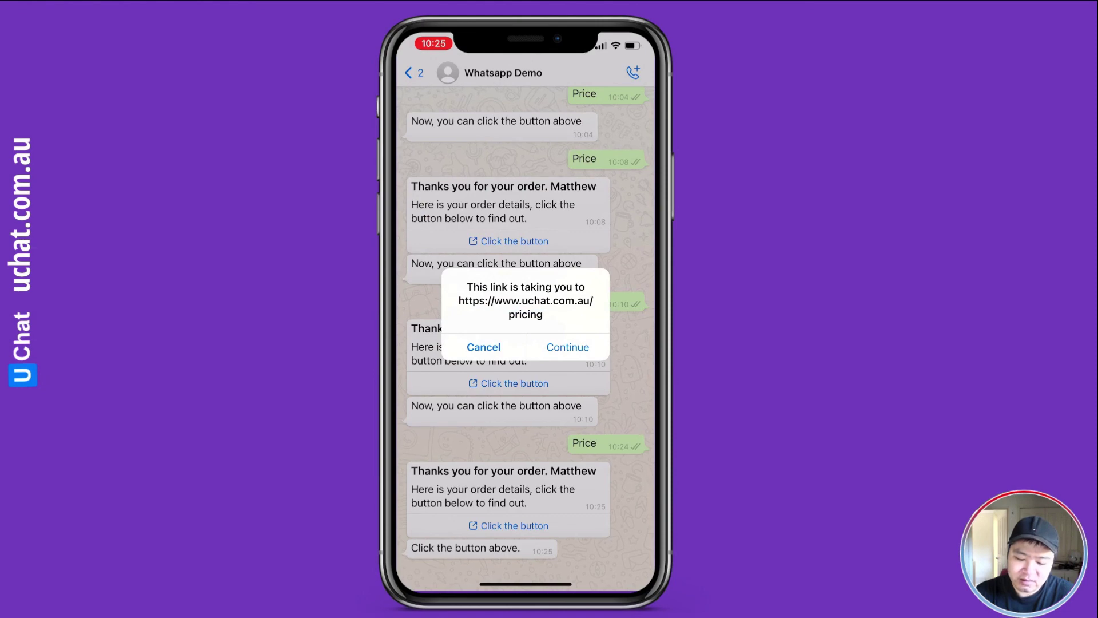
{"action": "left_click", "coordinate": [568, 347]}
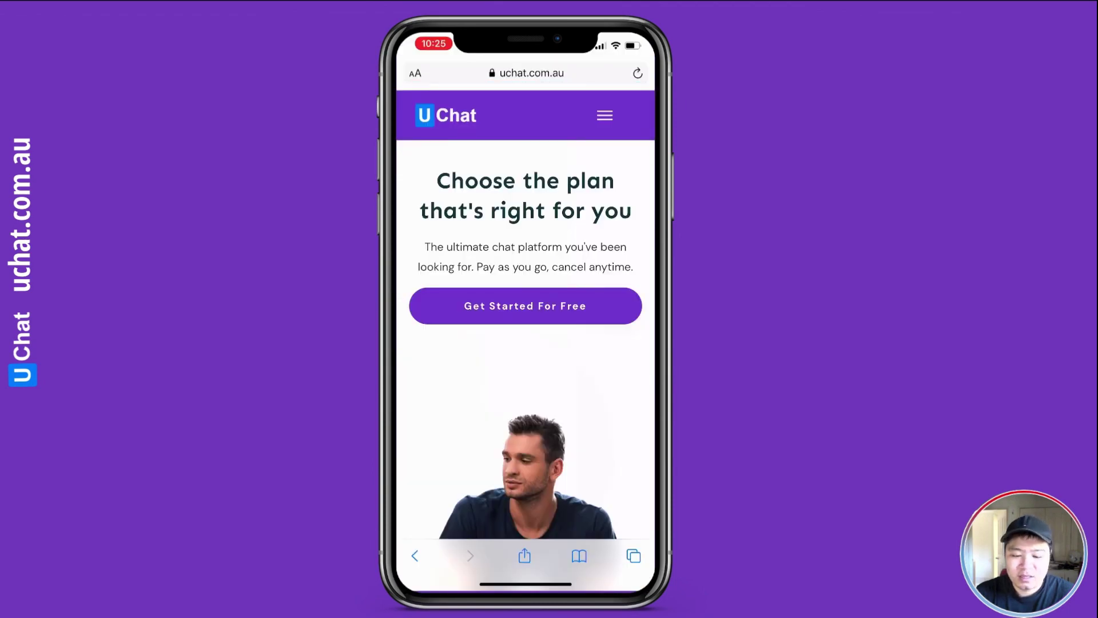
{"action": "scroll", "coordinate": [526, 343], "scroll_direction": "down", "scroll_amount": 10}
{"action": "scroll", "coordinate": [526, 344], "scroll_direction": "up", "scroll_amount": 10}
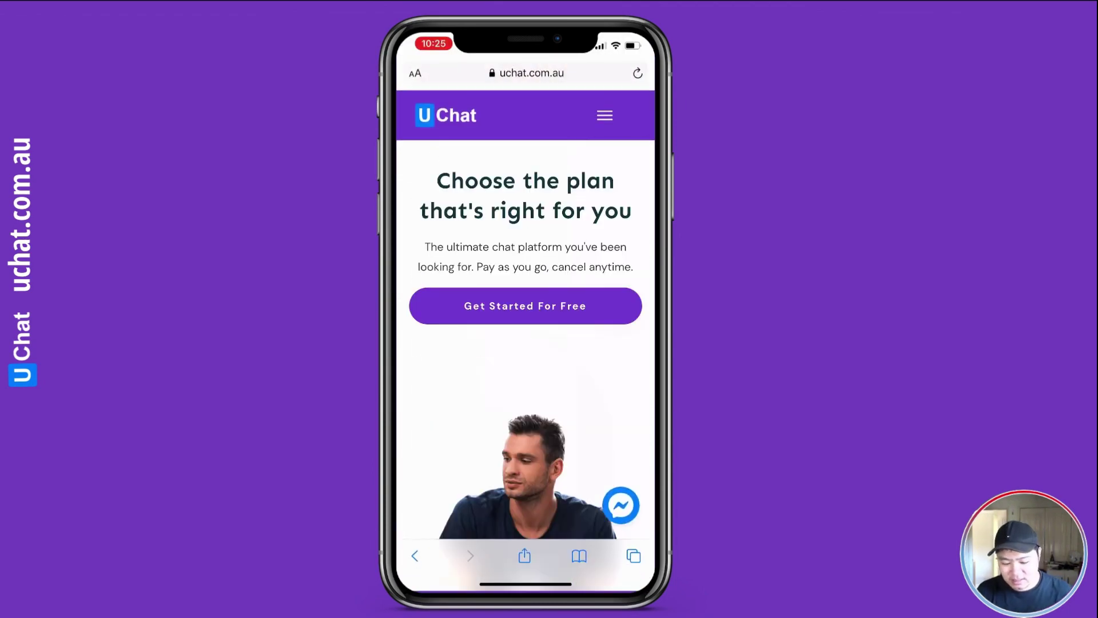
{"action": "left_click_drag", "start_coordinate": [526, 584], "coordinate": [526, 401]}
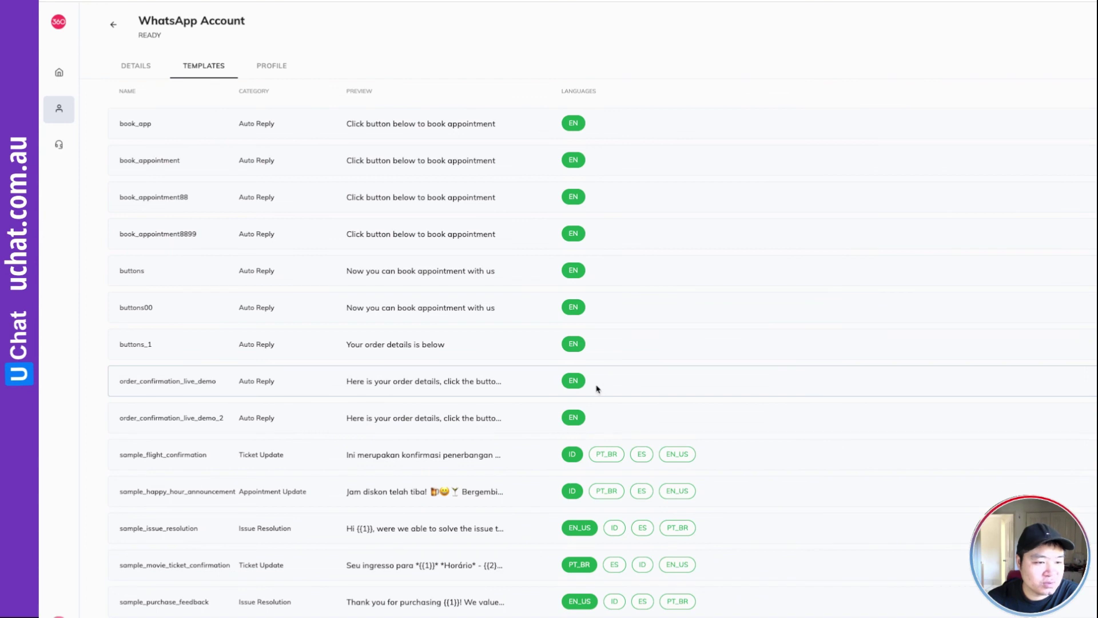
In 360dialog, preview the order_confirmation_live_demo template with "pricing" as the button URL example, test its button link, and close the opened page
{"action": "left_click", "coordinate": [475, 387]}
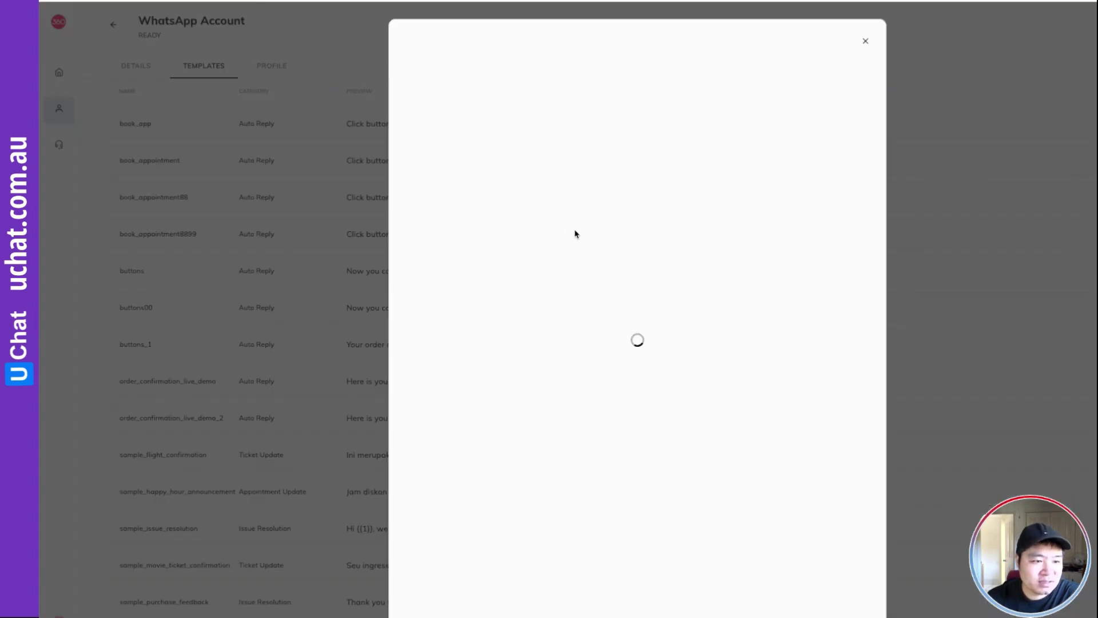
{"action": "left_click", "coordinate": [483, 191]}
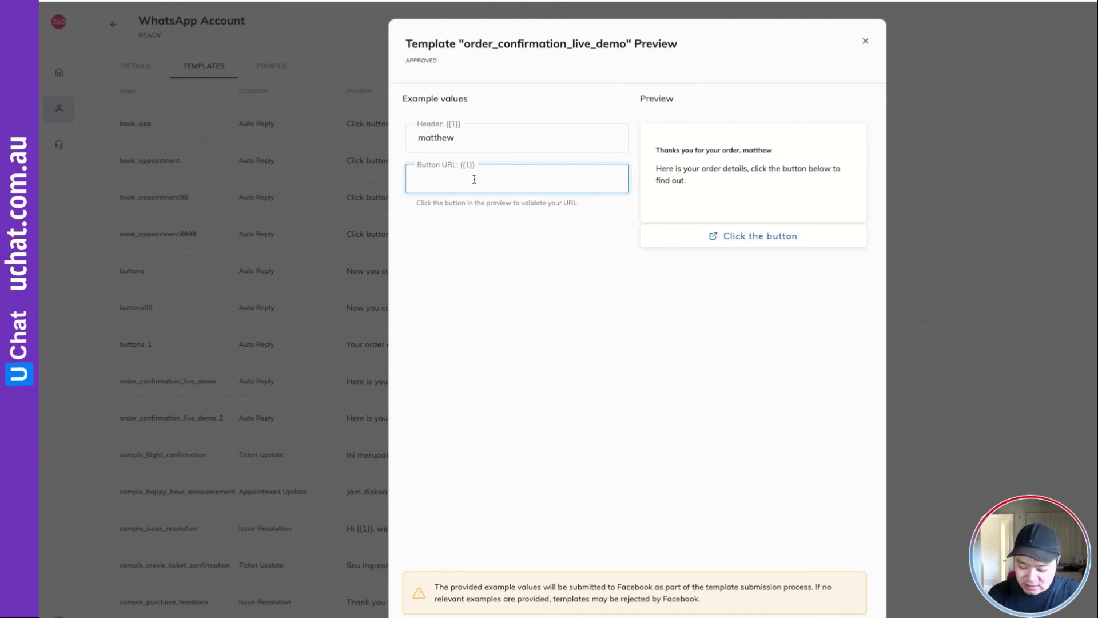
{"action": "type", "text": "/"}
{"action": "key", "text": "BackSpace"}
{"action": "type", "text": "pricing"}
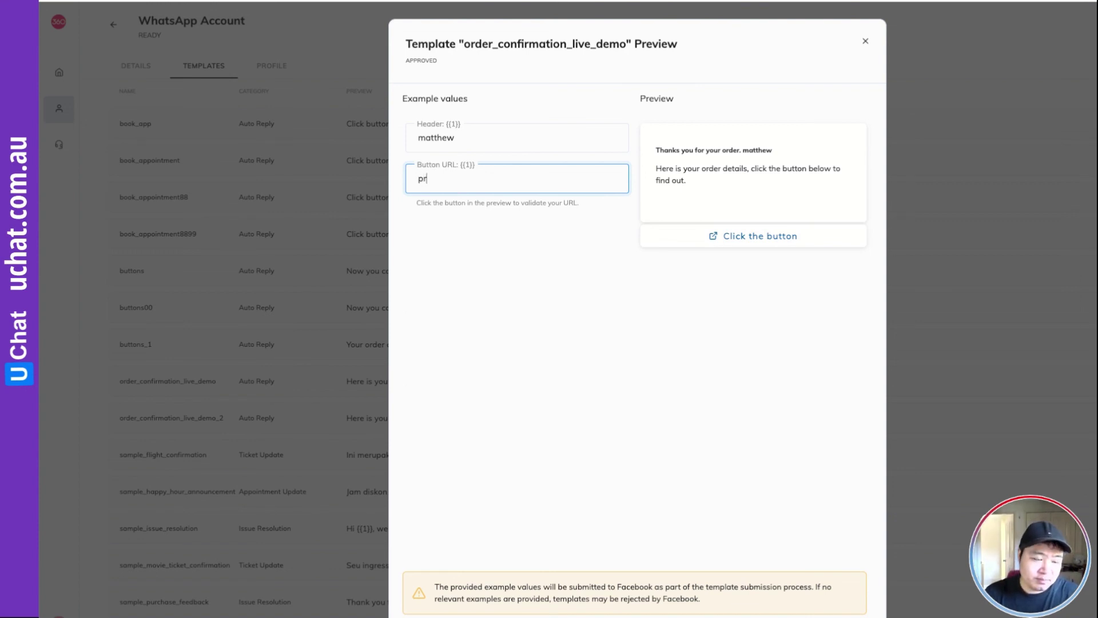
{"action": "left_click", "coordinate": [745, 239]}
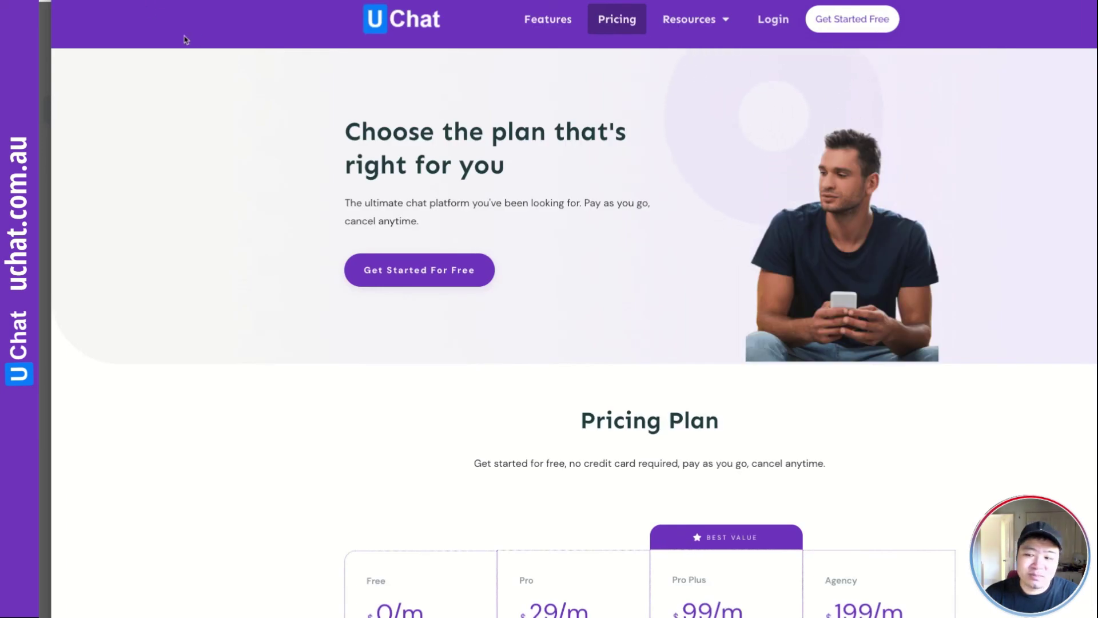
{"action": "key", "text": "ctrl+w"}
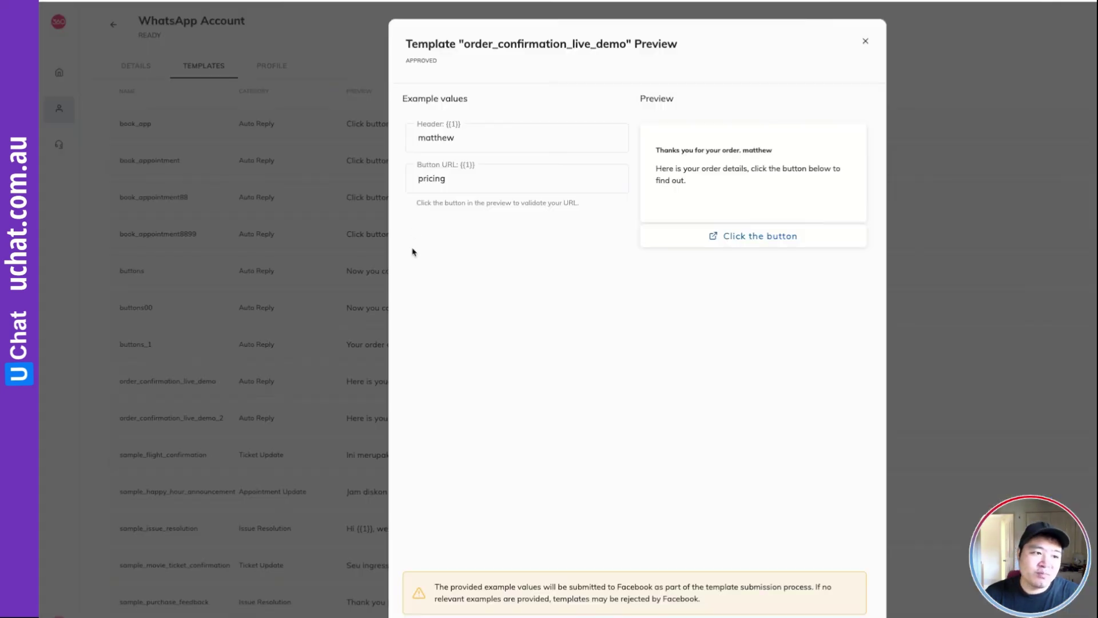
Check the button URL example value in the template preview and close the preview
{"action": "left_click", "coordinate": [446, 179]}
{"action": "left_click", "coordinate": [447, 180]}
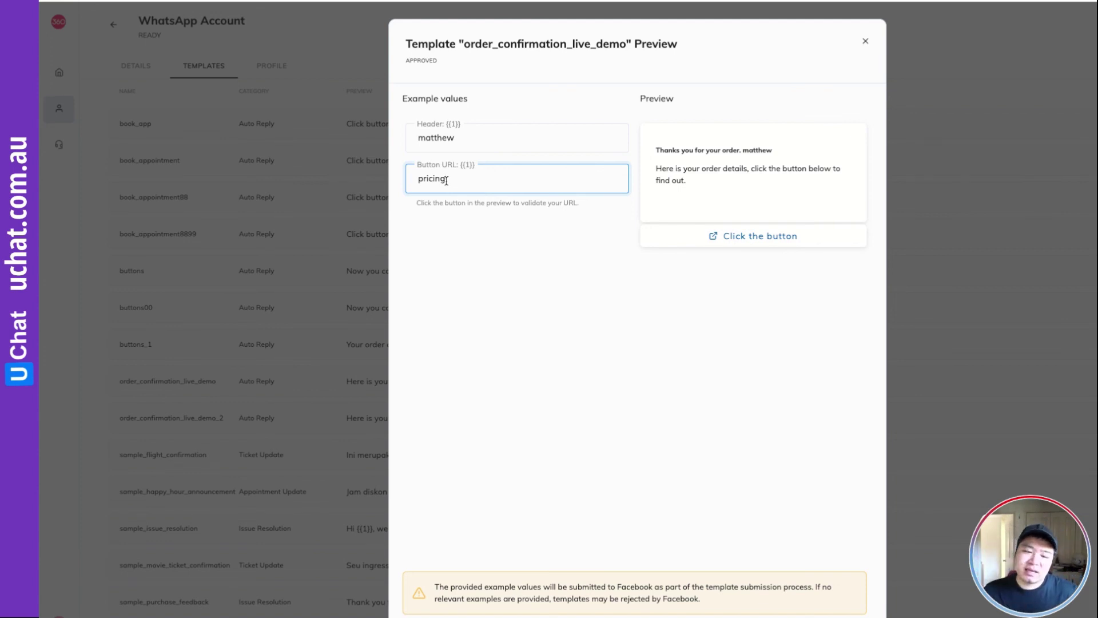
{"action": "left_click", "coordinate": [867, 44]}
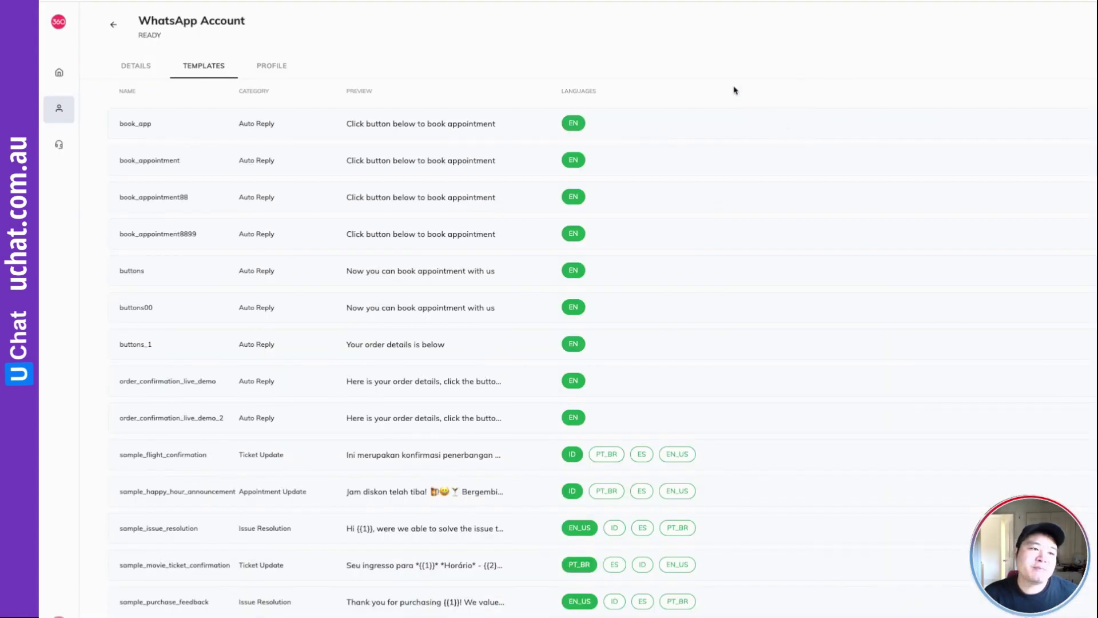